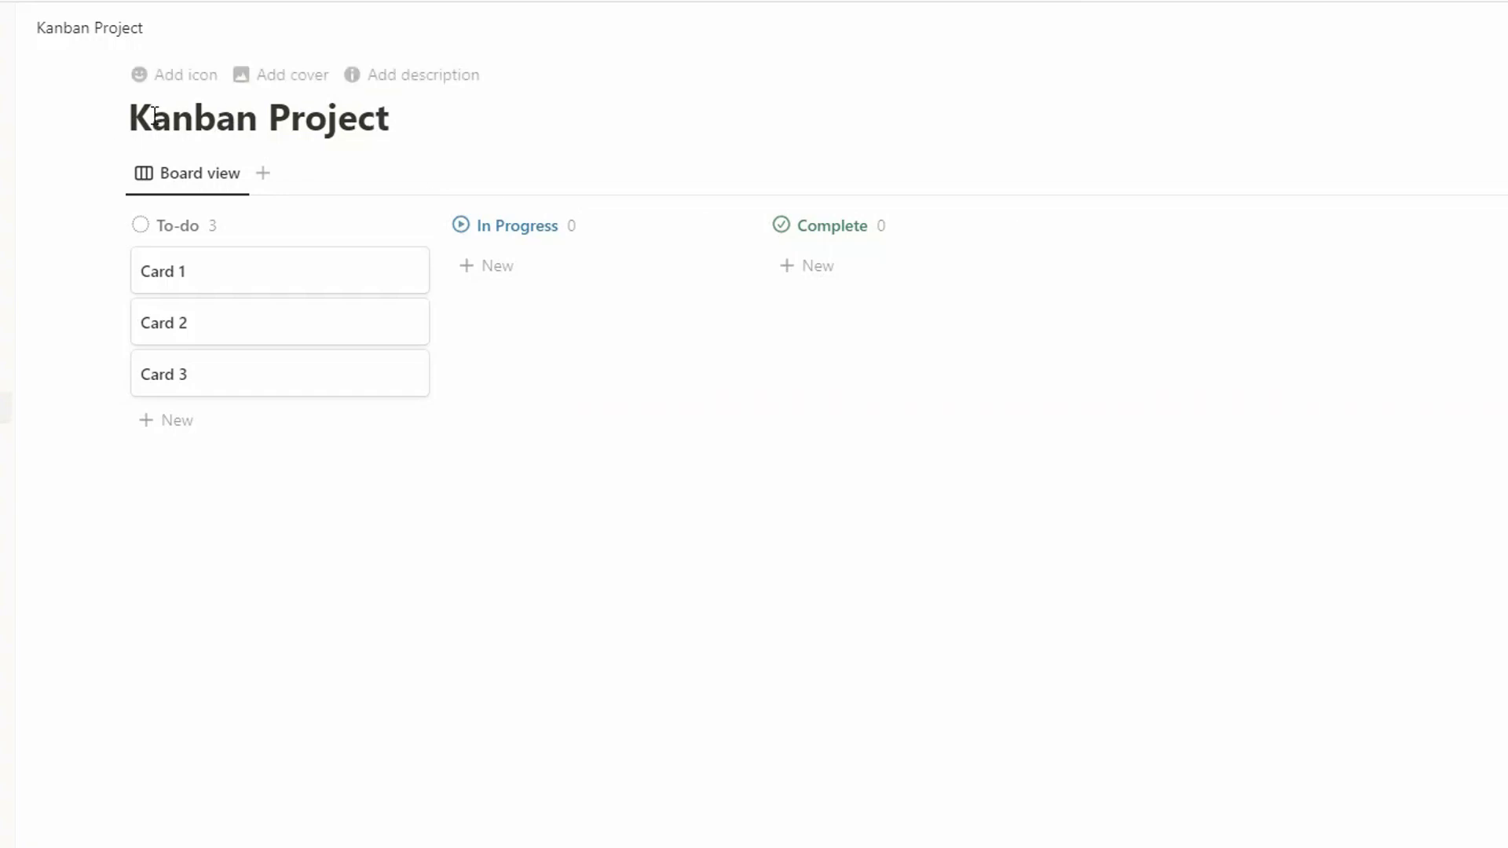
Add an icon to the Kanban Project page and change it to the construction crane emoji
left_click(175, 76)
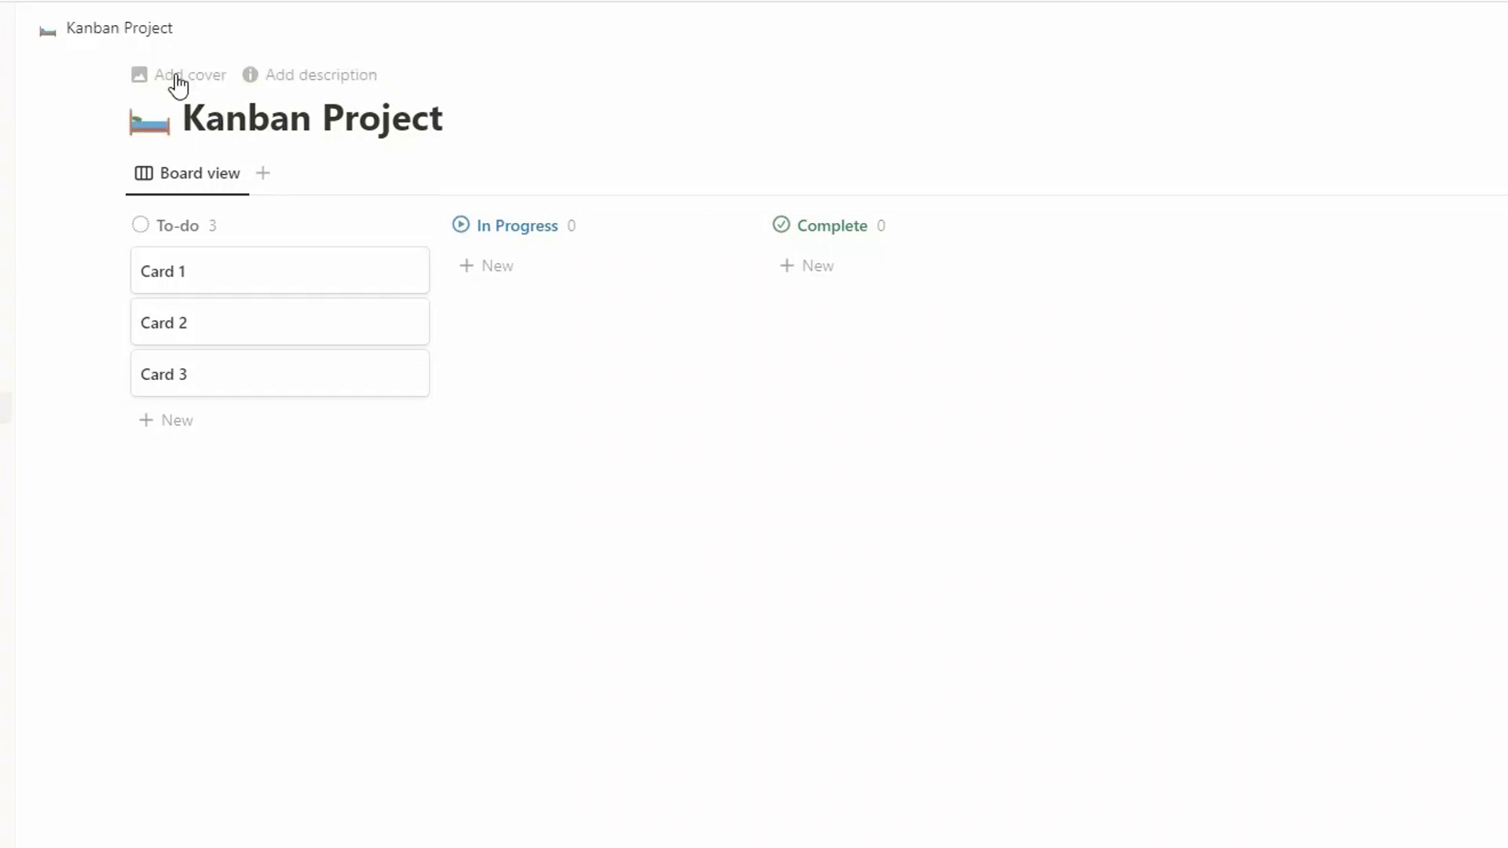
left_click(155, 122)
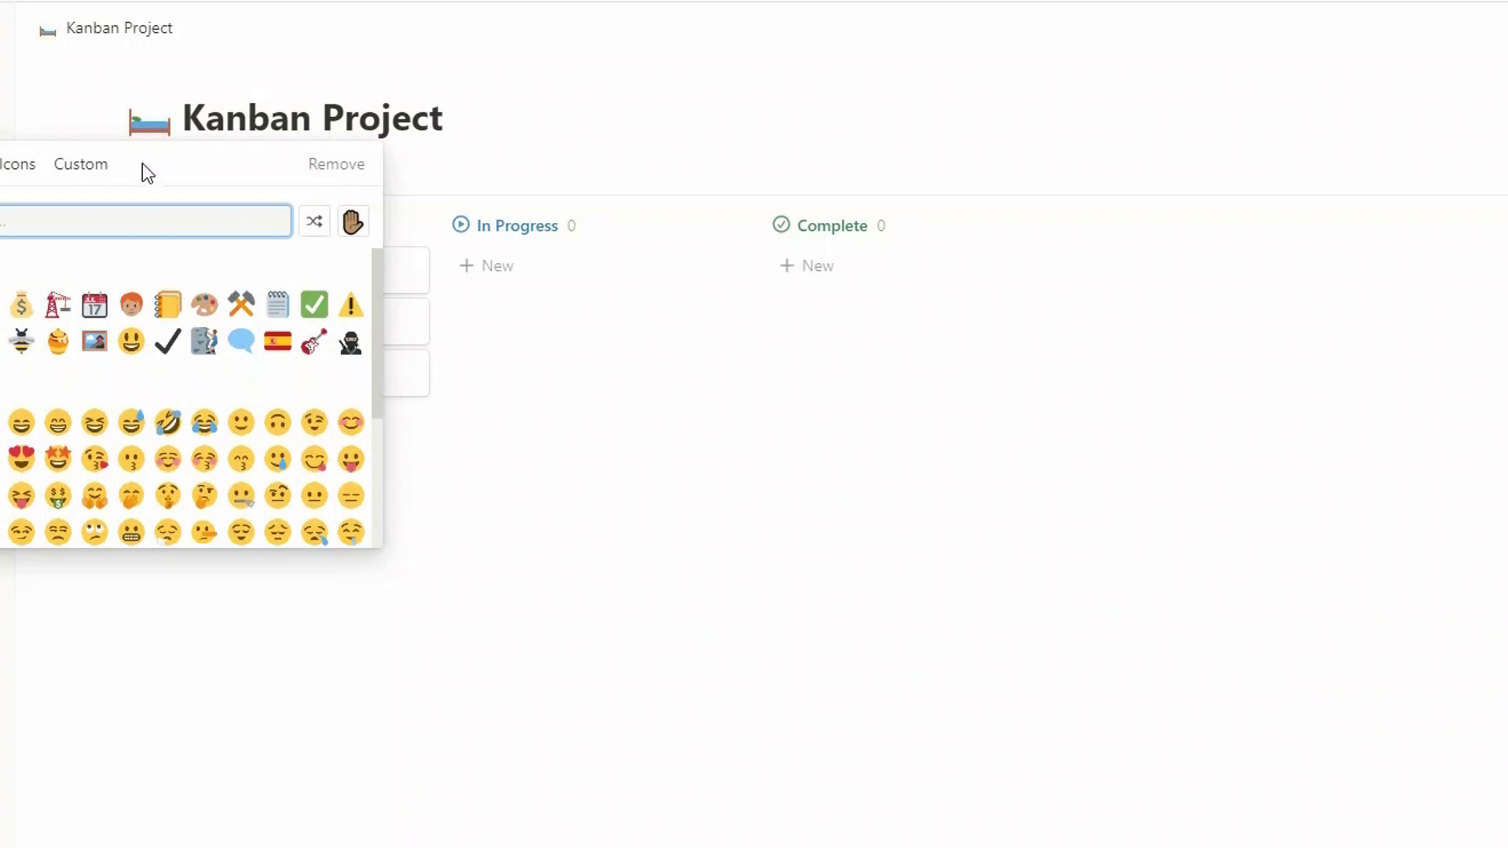
left_click(57, 304)
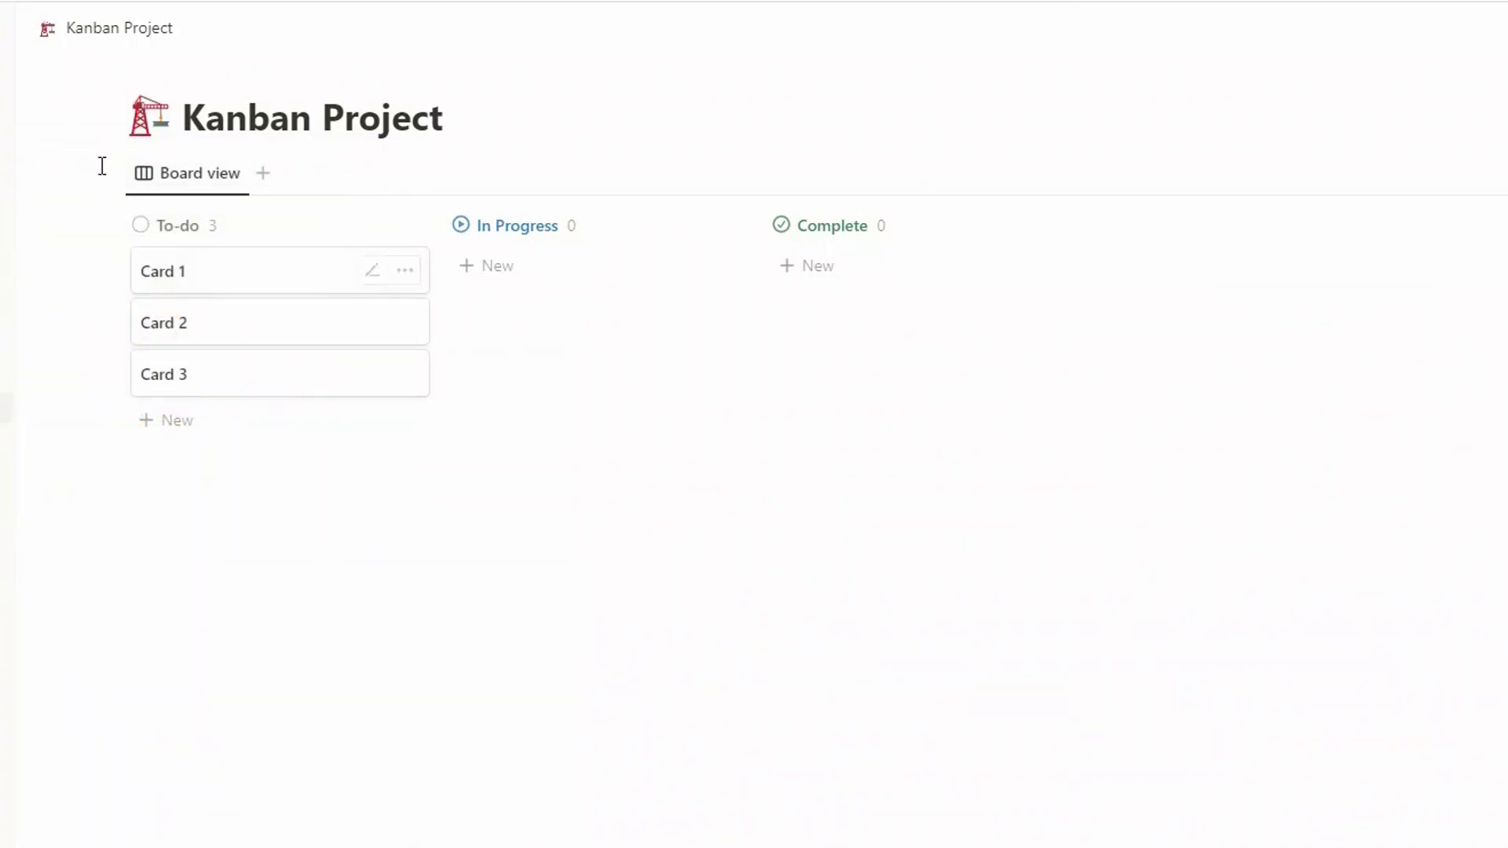
mouse_move(307, 95)
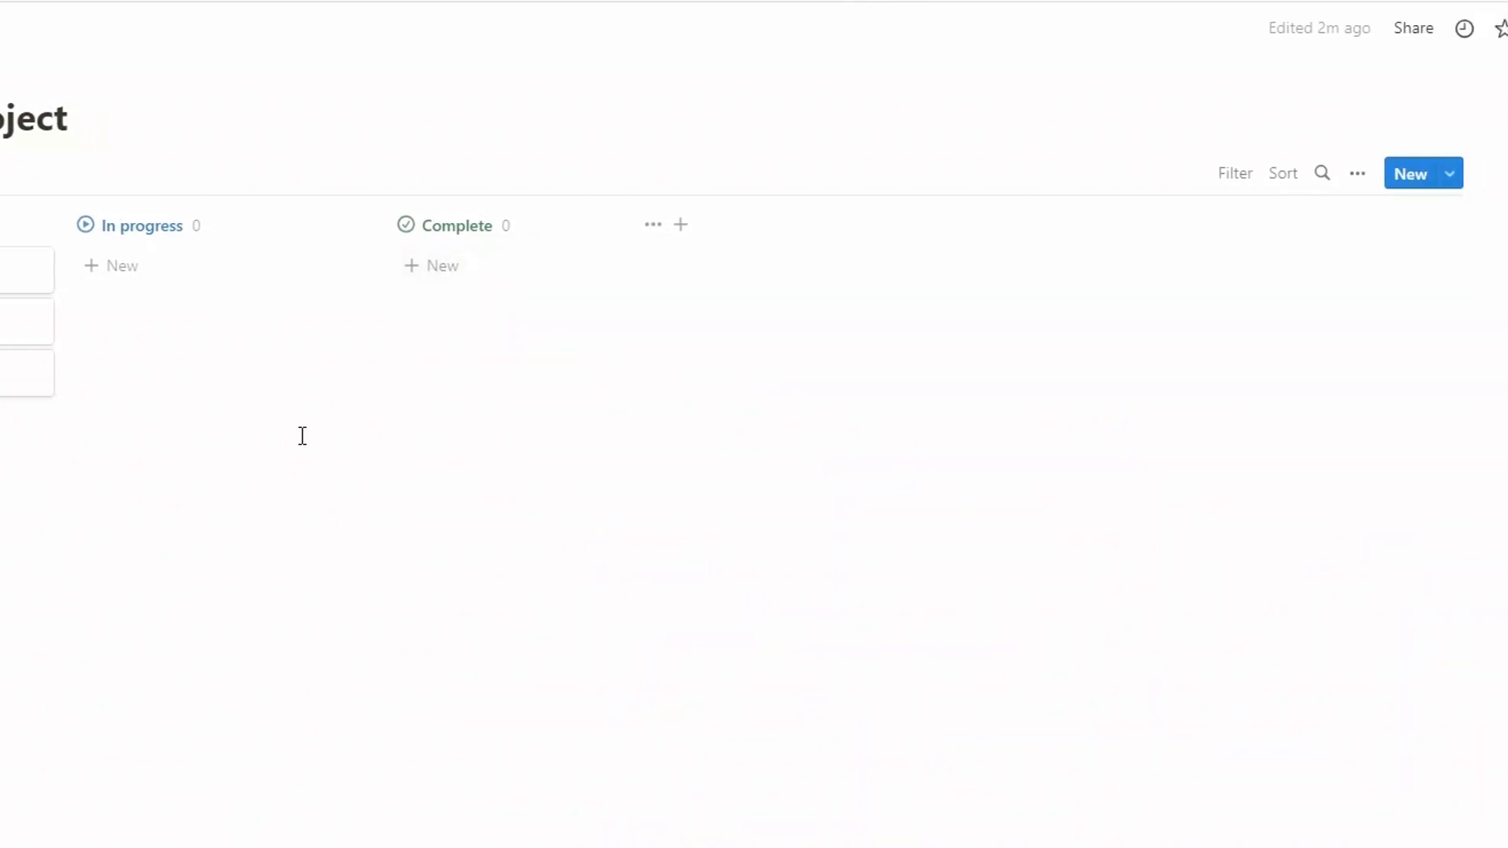
Add an "Up Next" option to the To-do group of the board's Status property
left_click(1358, 176)
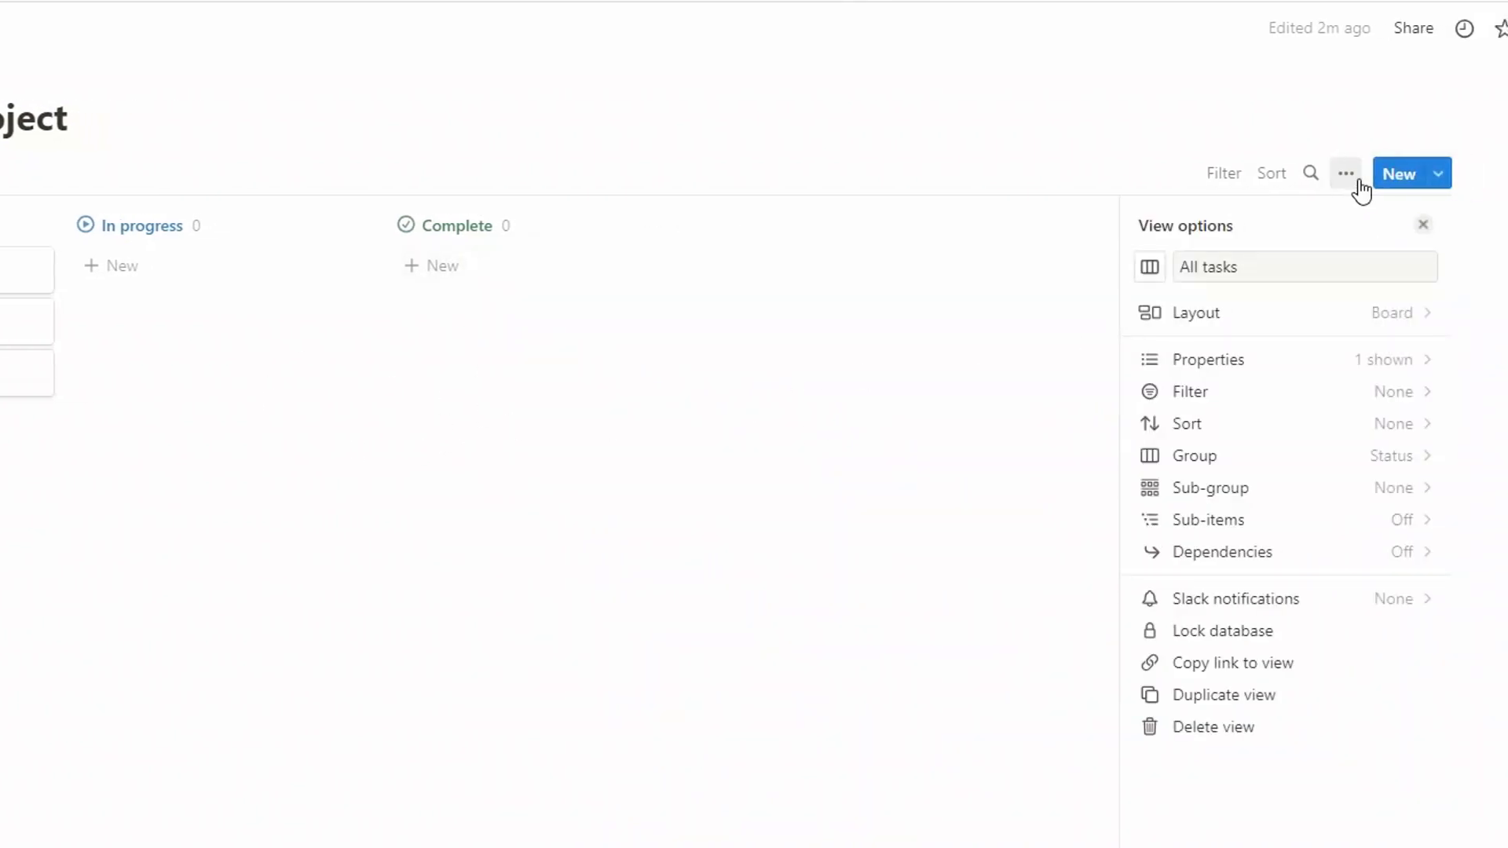
left_click(1220, 375)
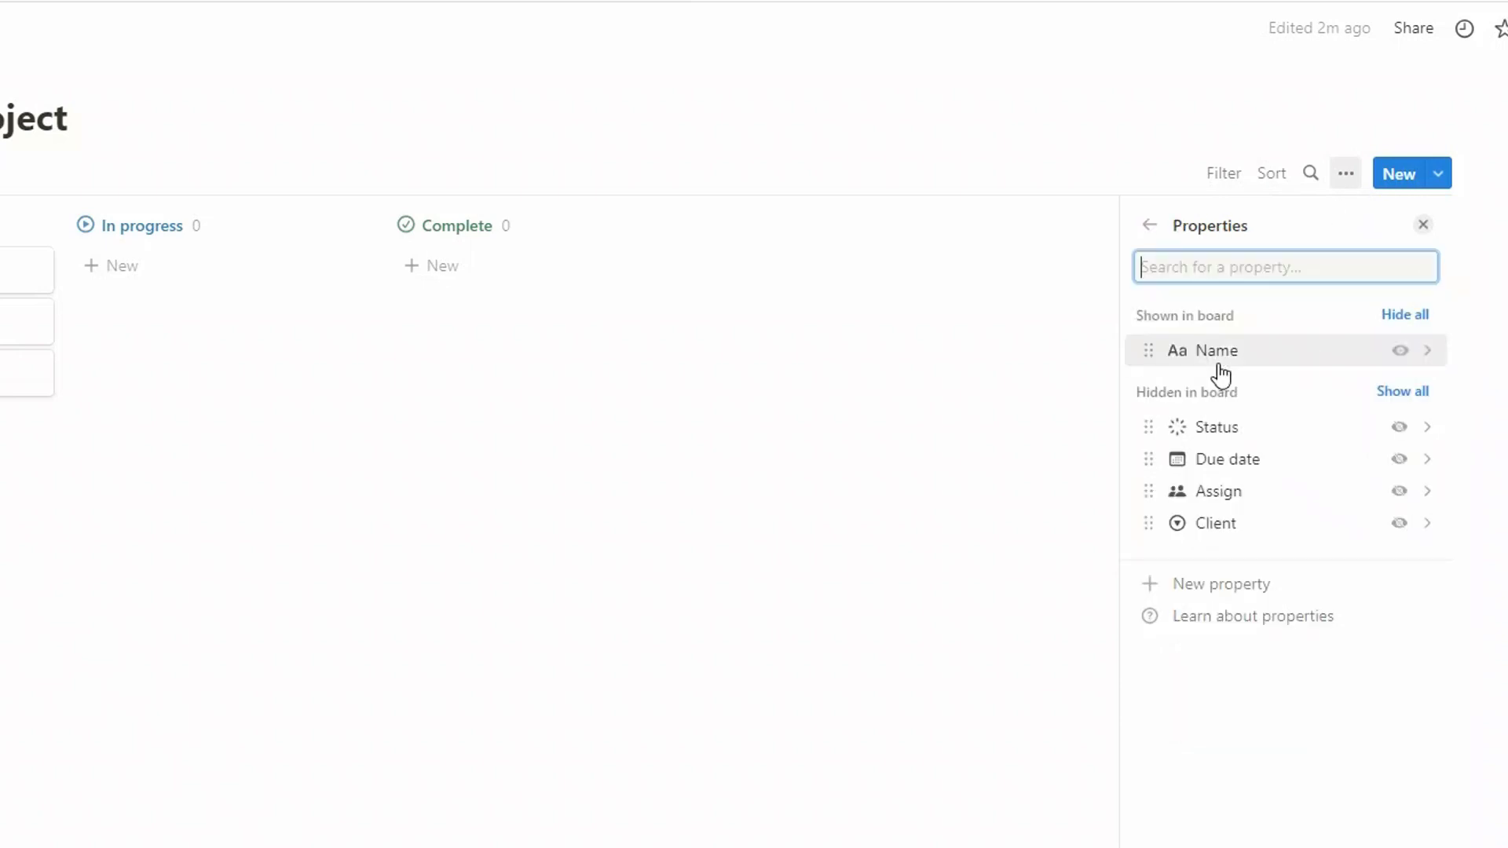
left_click(1230, 437)
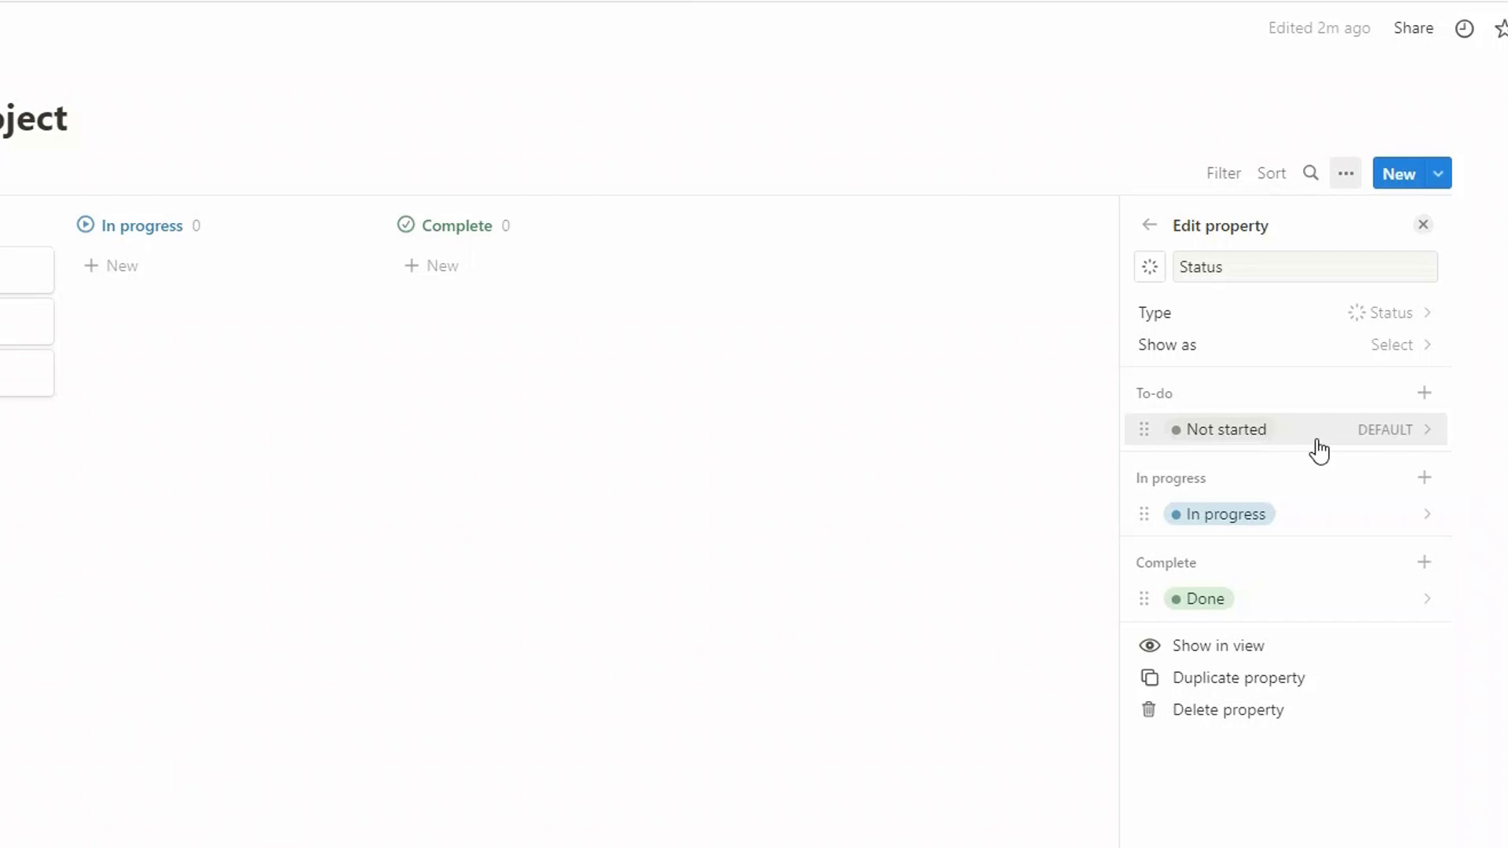
left_click(1423, 406)
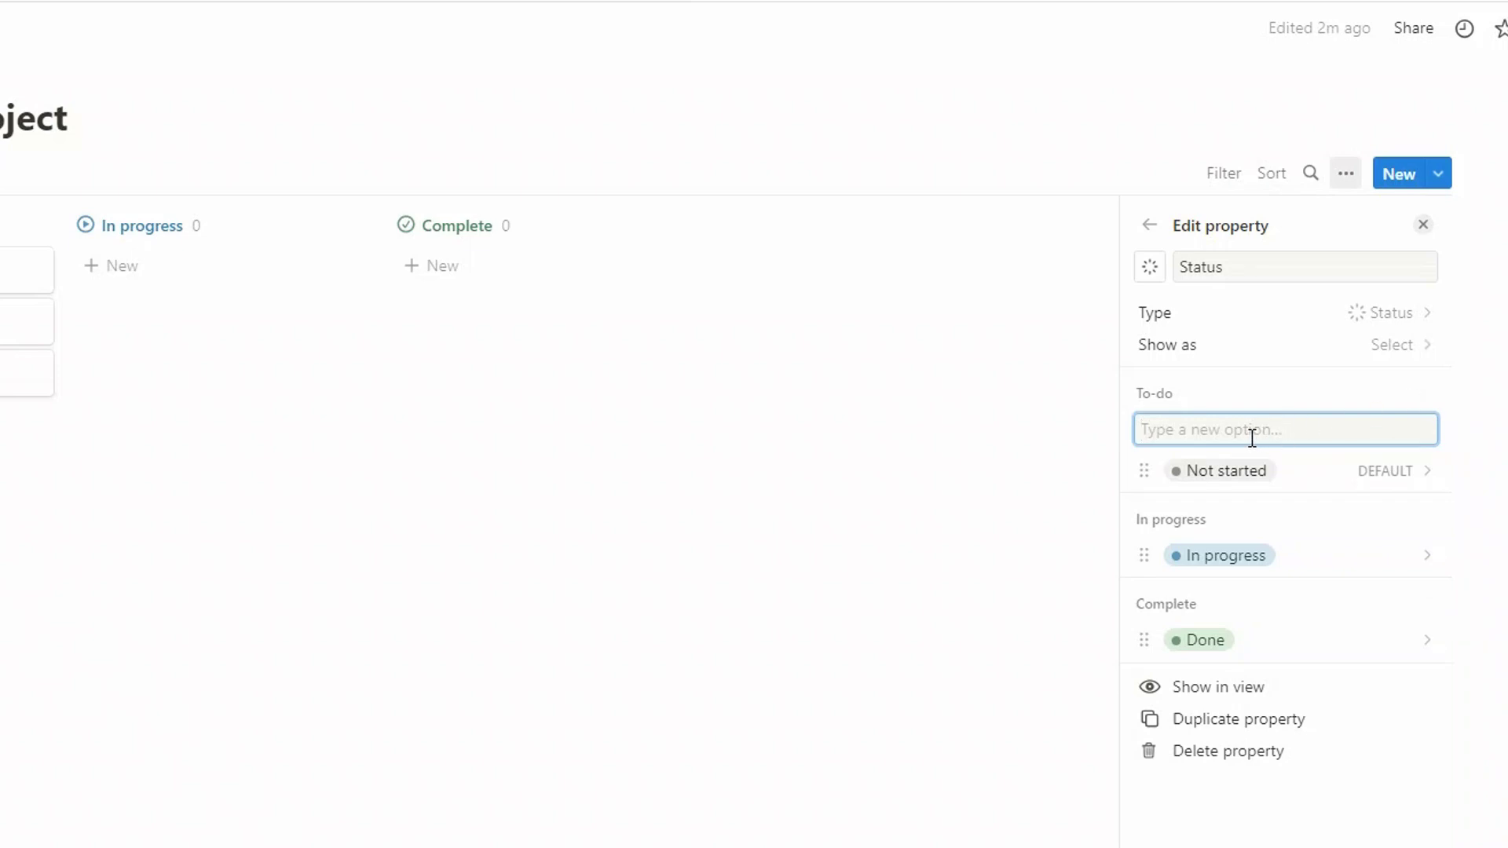
type("Up Next")
key("Return")
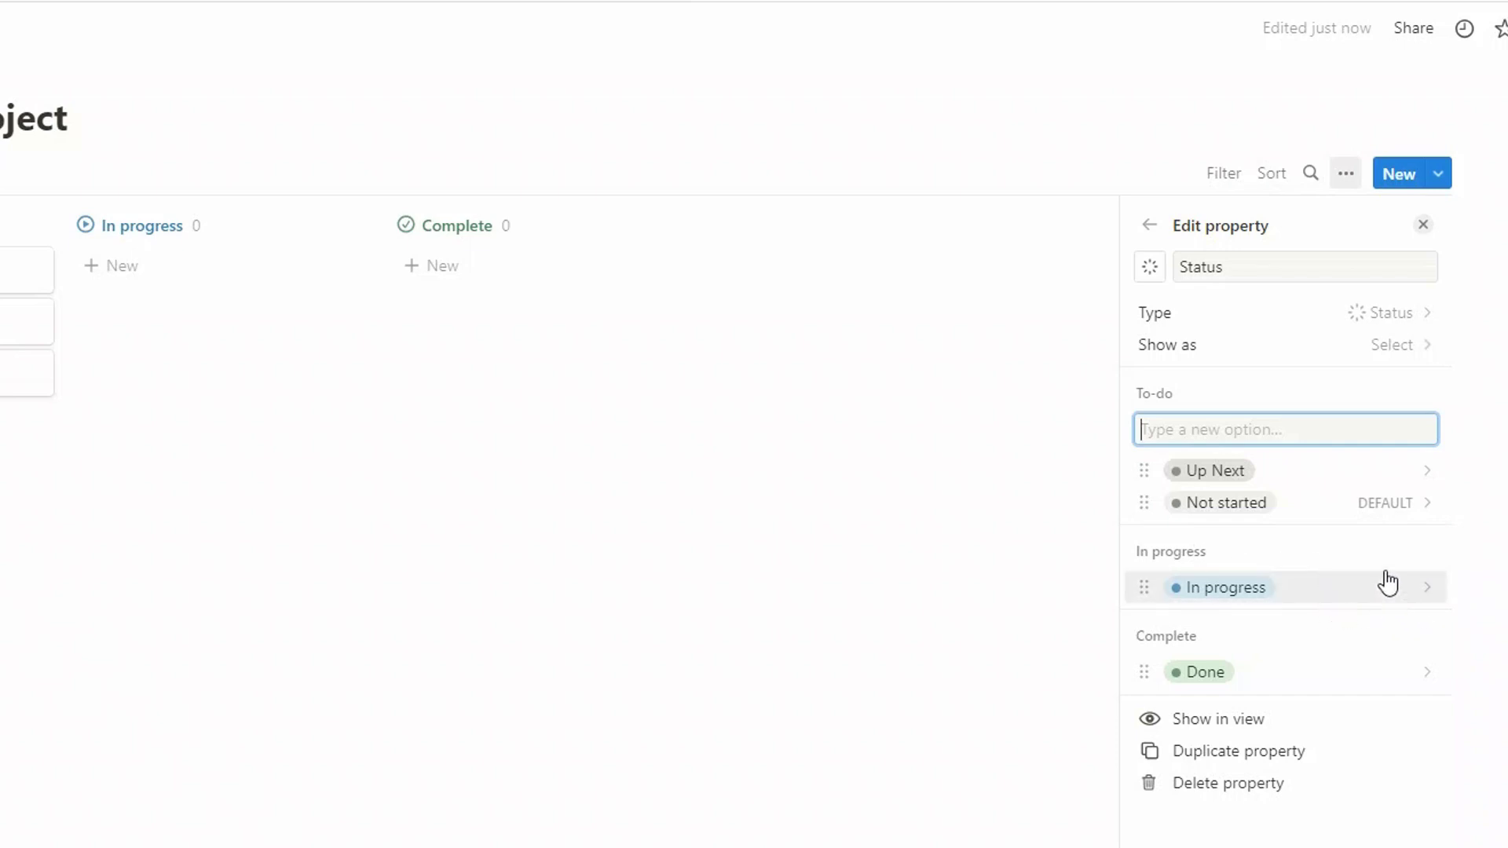
key("Escape")
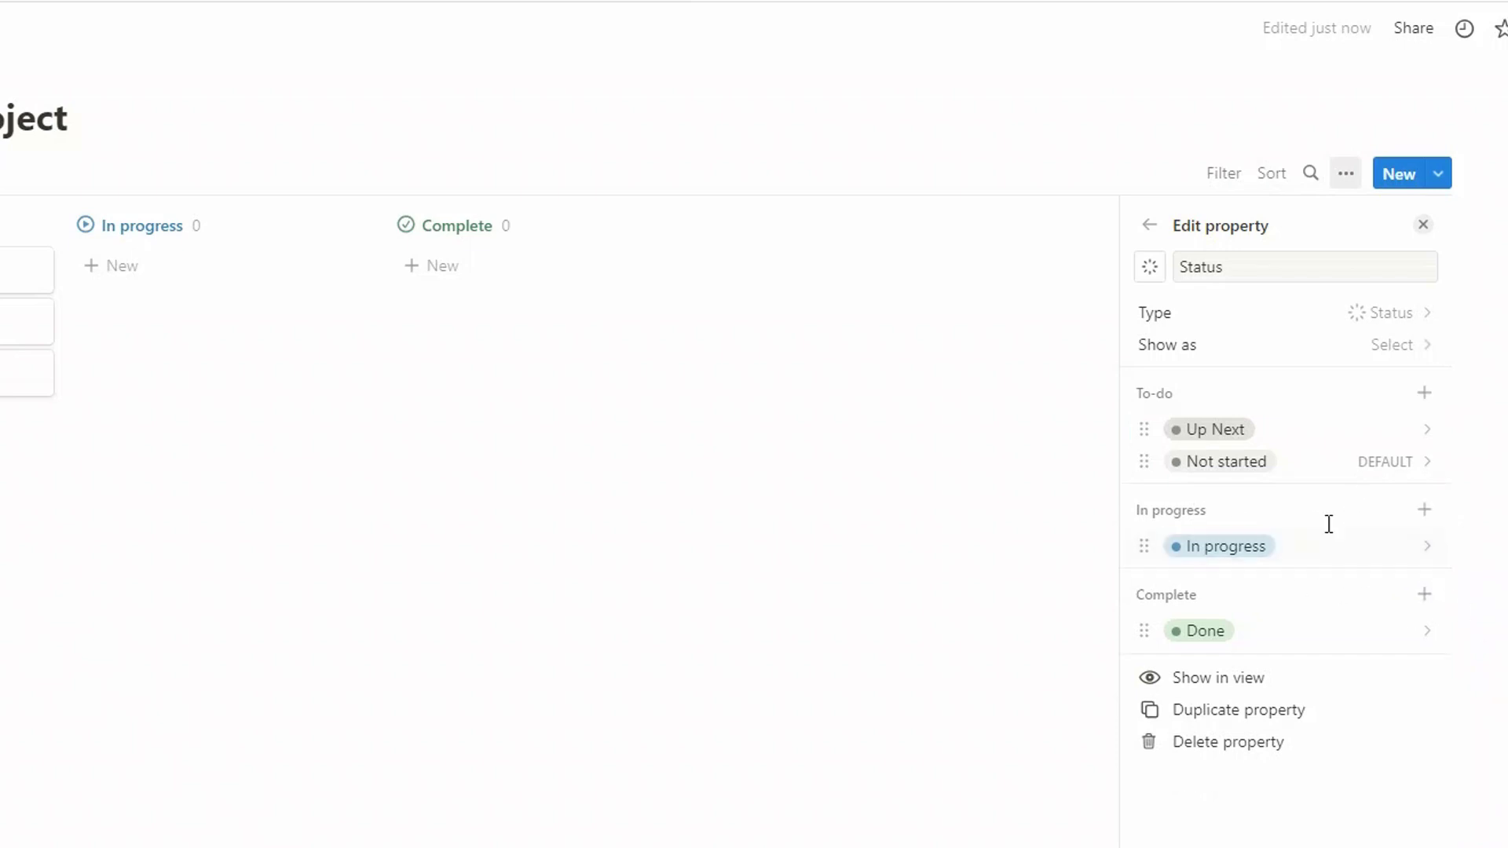
Add a "Waiting" option to the In progress group of the Status property
left_click(1426, 512)
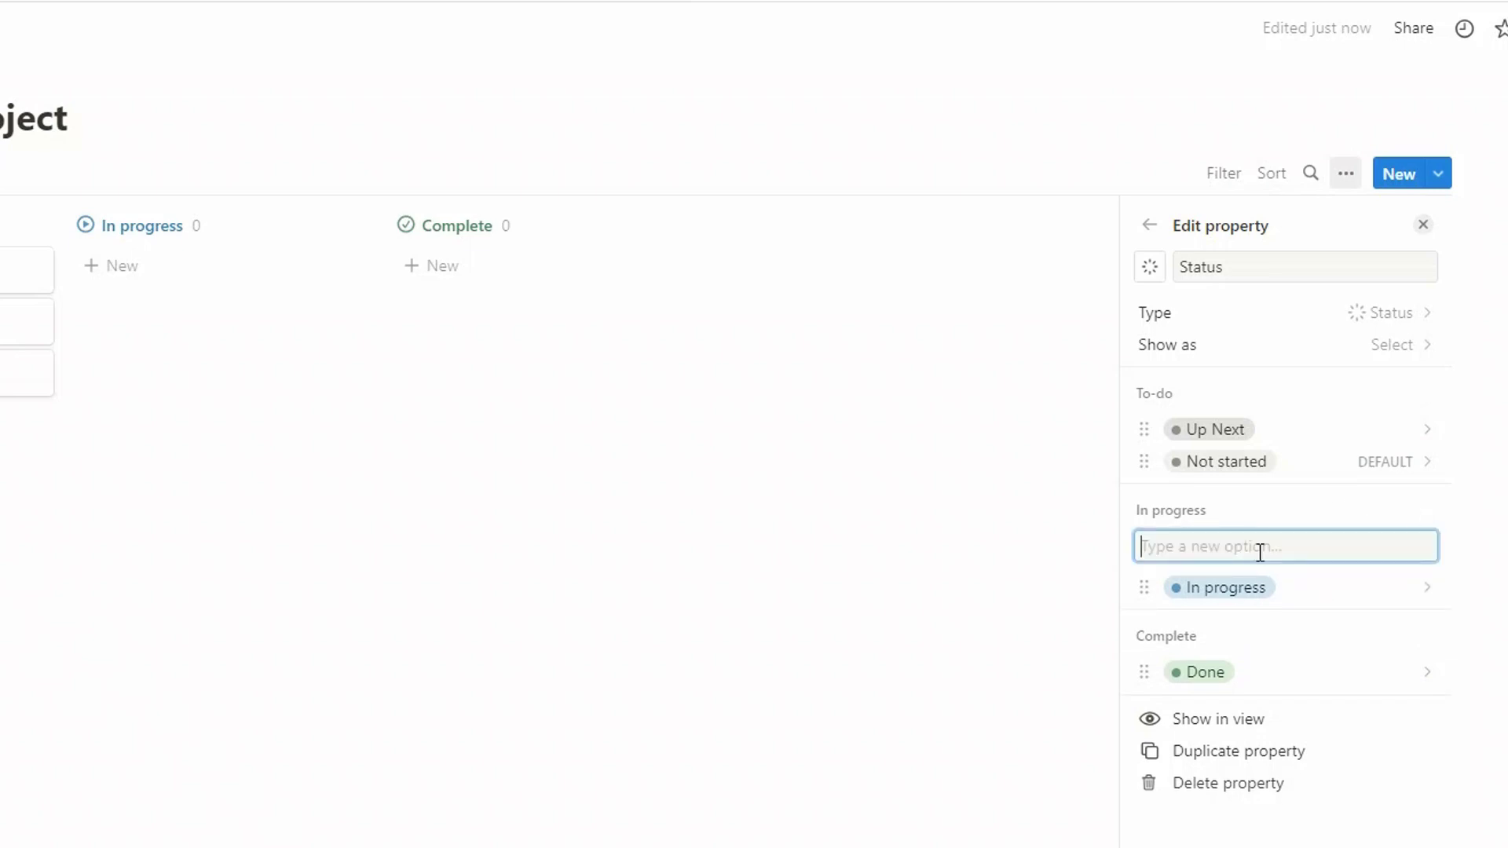
type("Waiting")
key("Return")
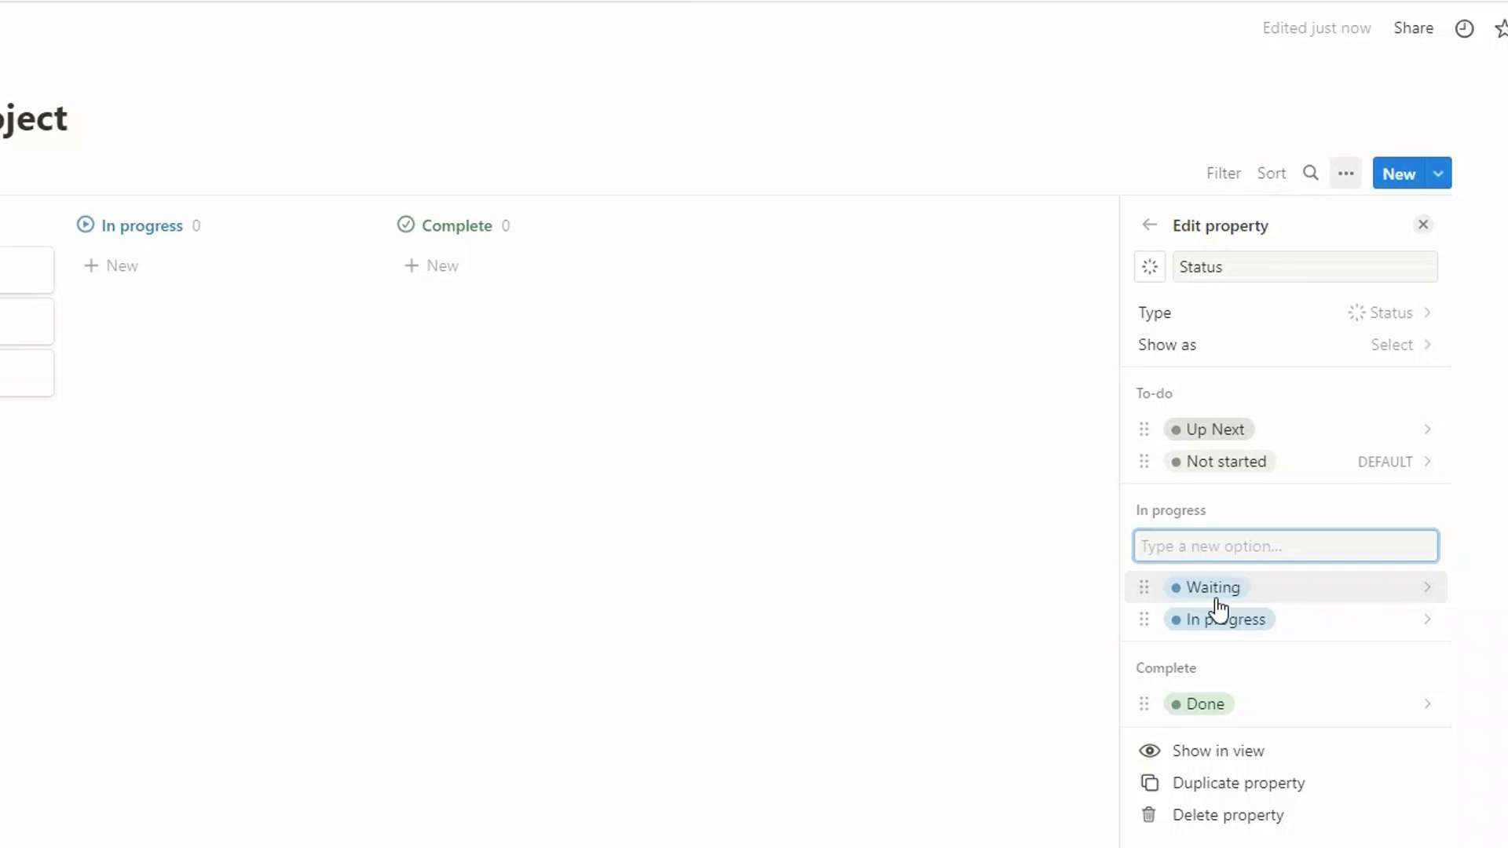
left_click(1487, 649)
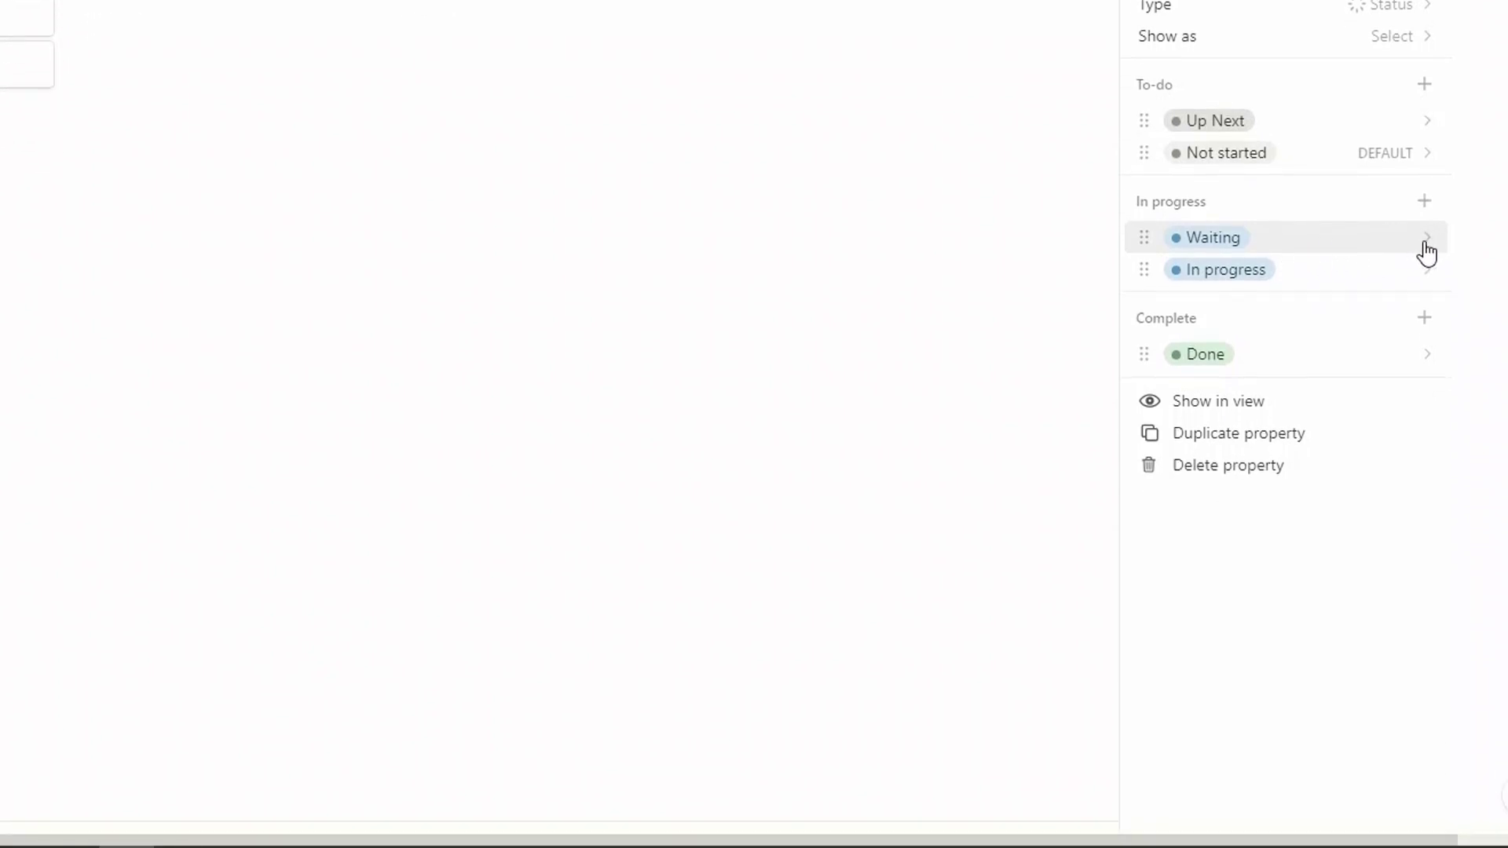
Set the Waiting status option's color to red and the In progress option's color to yellow
left_click(1427, 238)
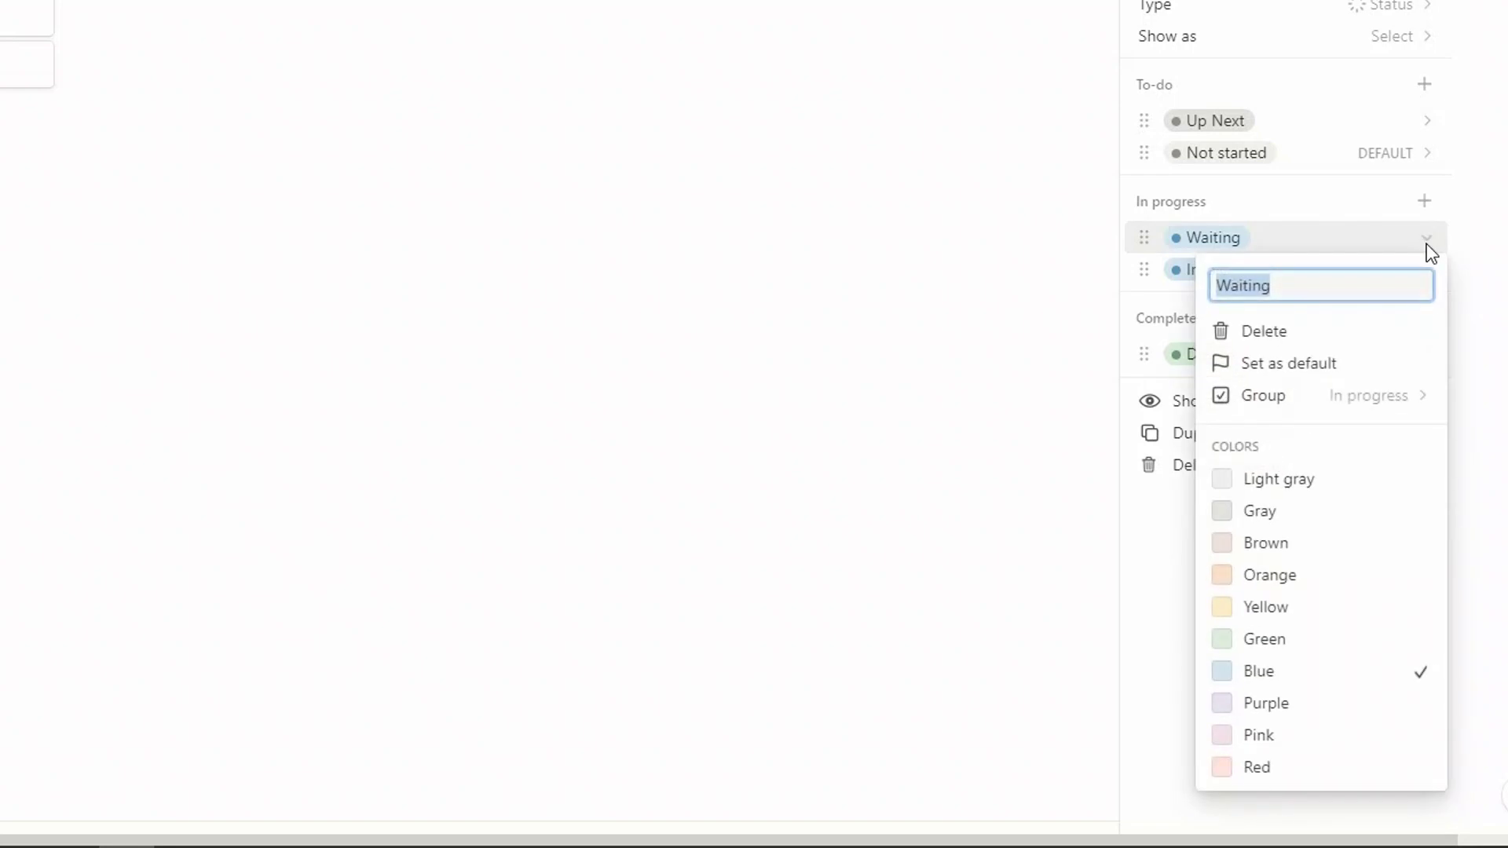
left_click(1305, 775)
left_click(1482, 411)
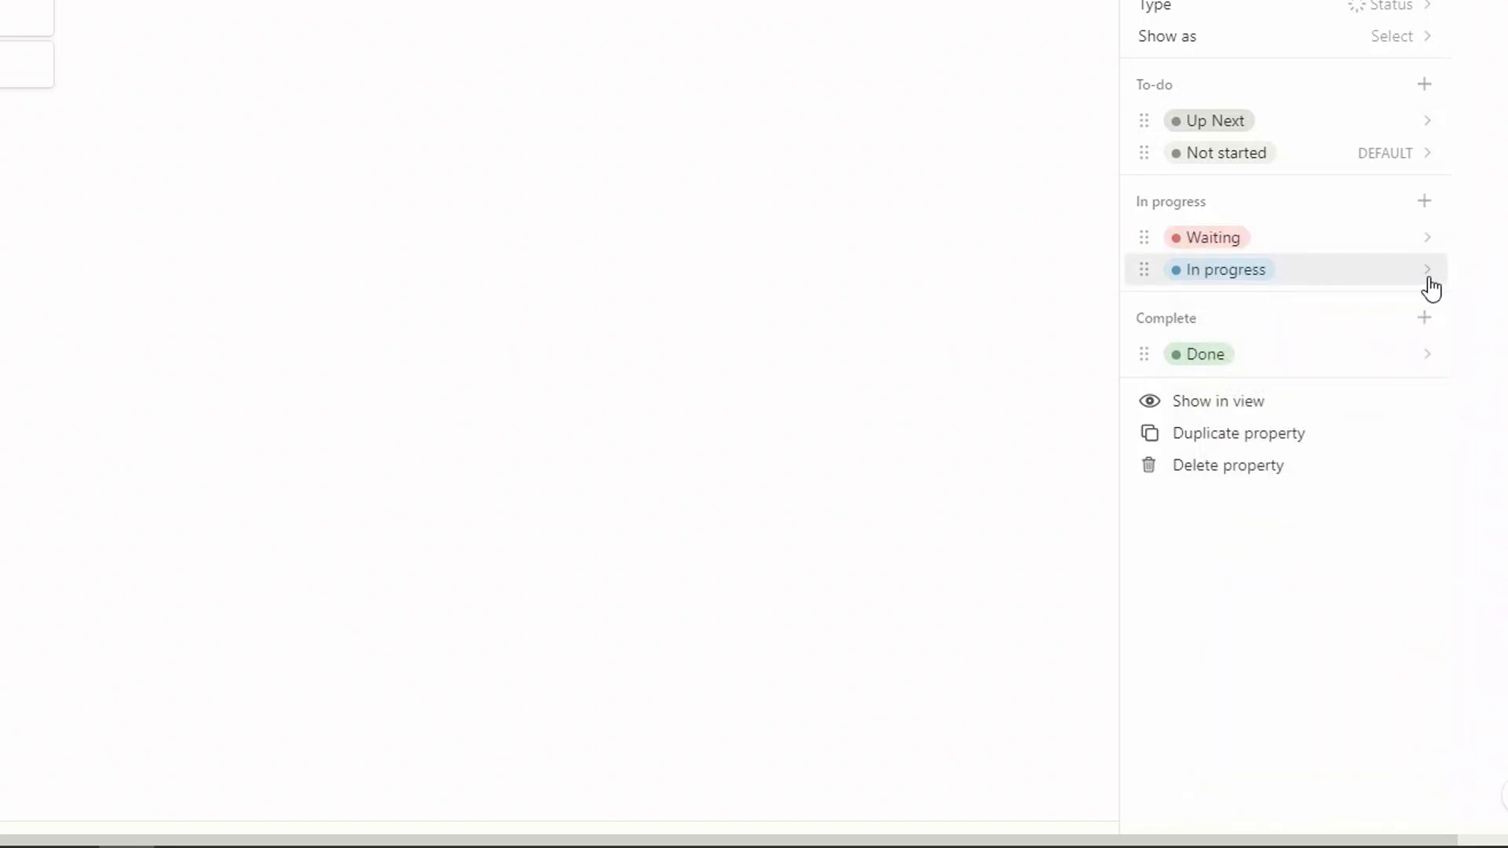
left_click(1429, 284)
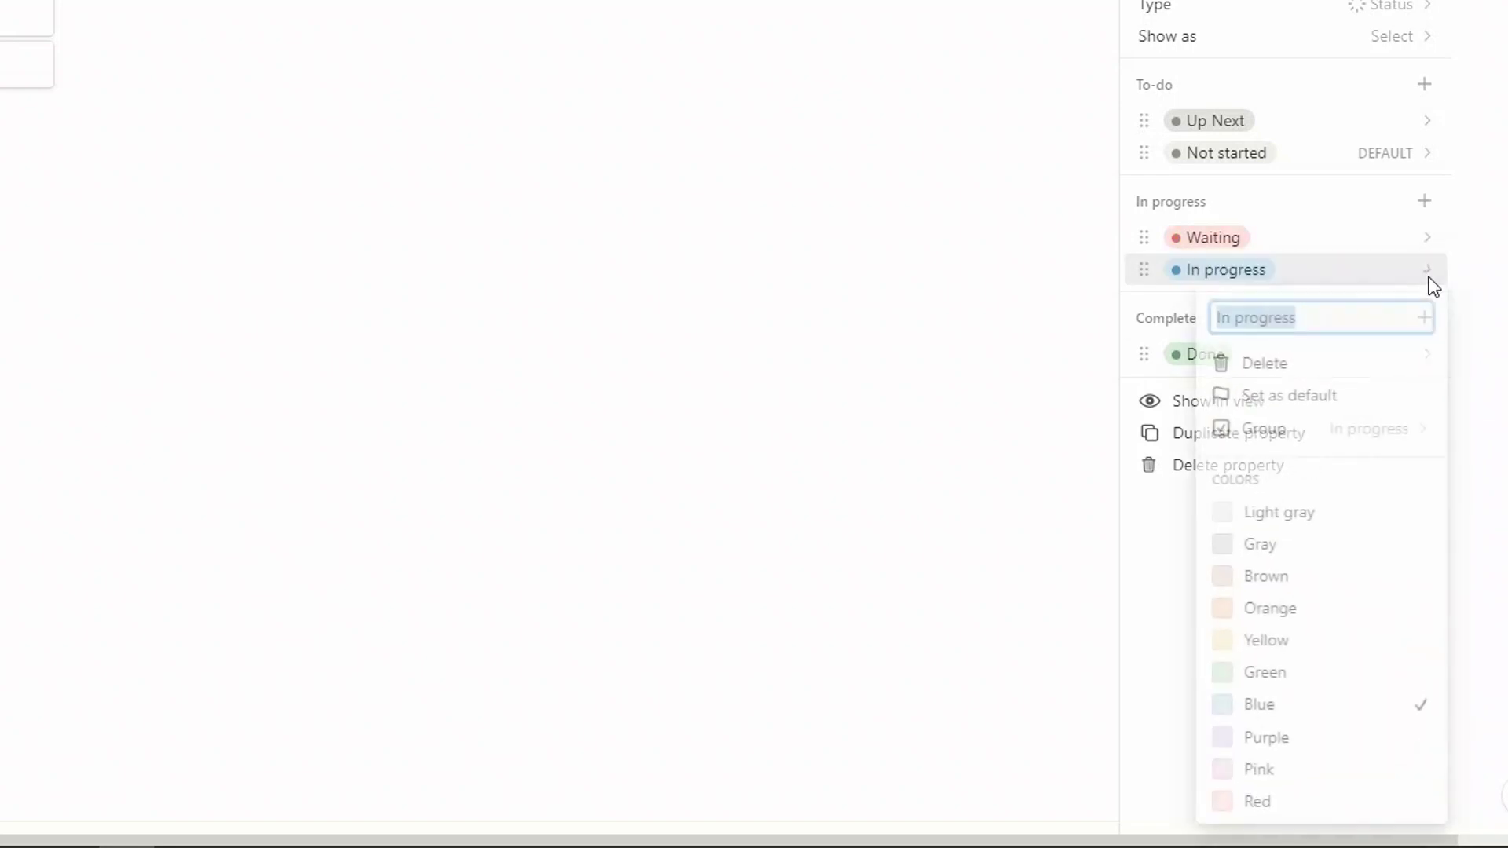
left_click(1282, 653)
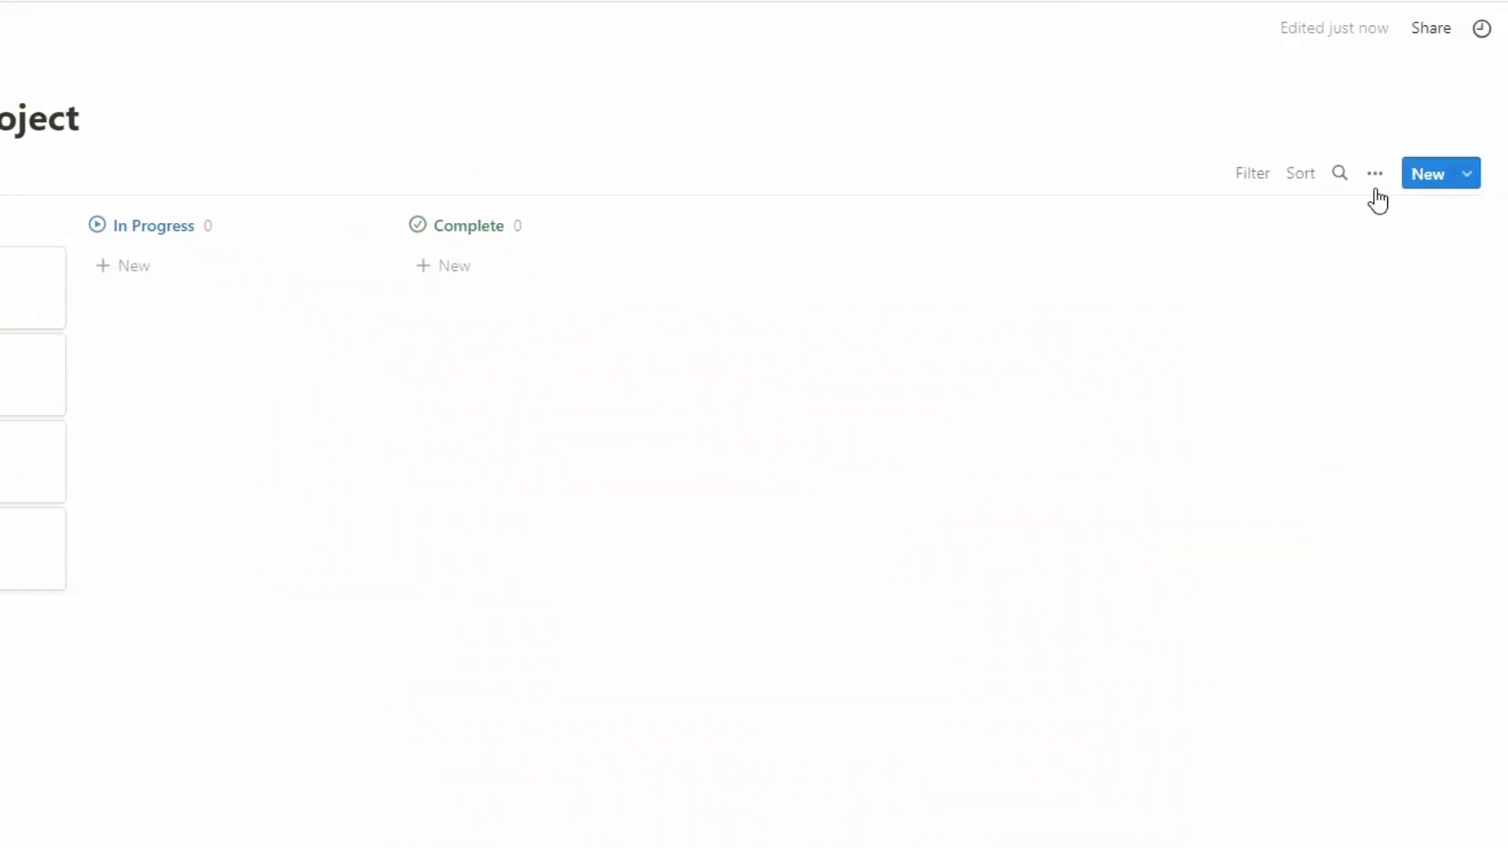
Set the board's grouping so that Status is grouped by Option
left_click(1374, 180)
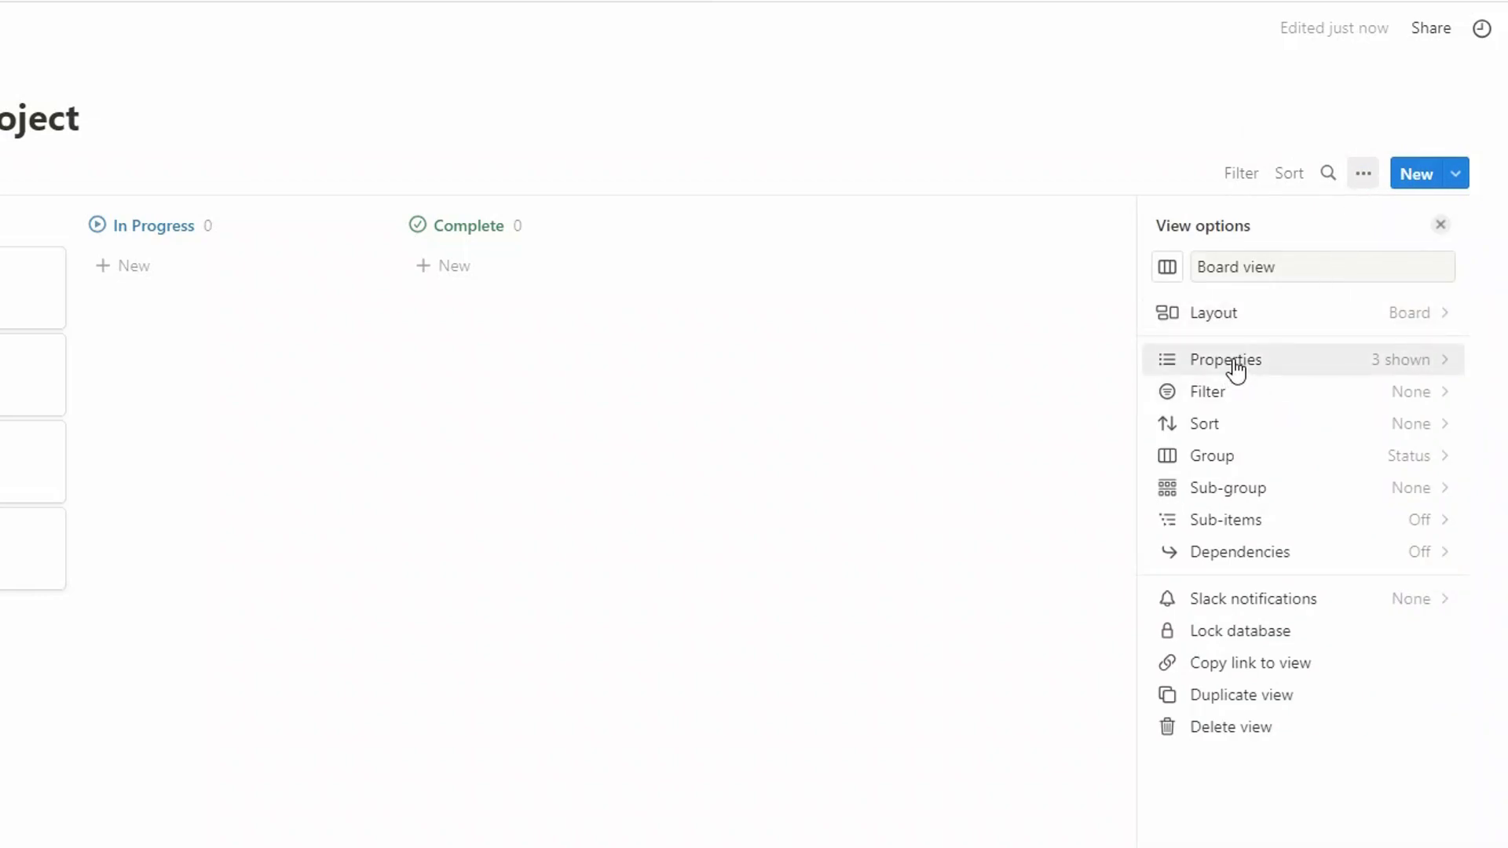
left_click(1233, 470)
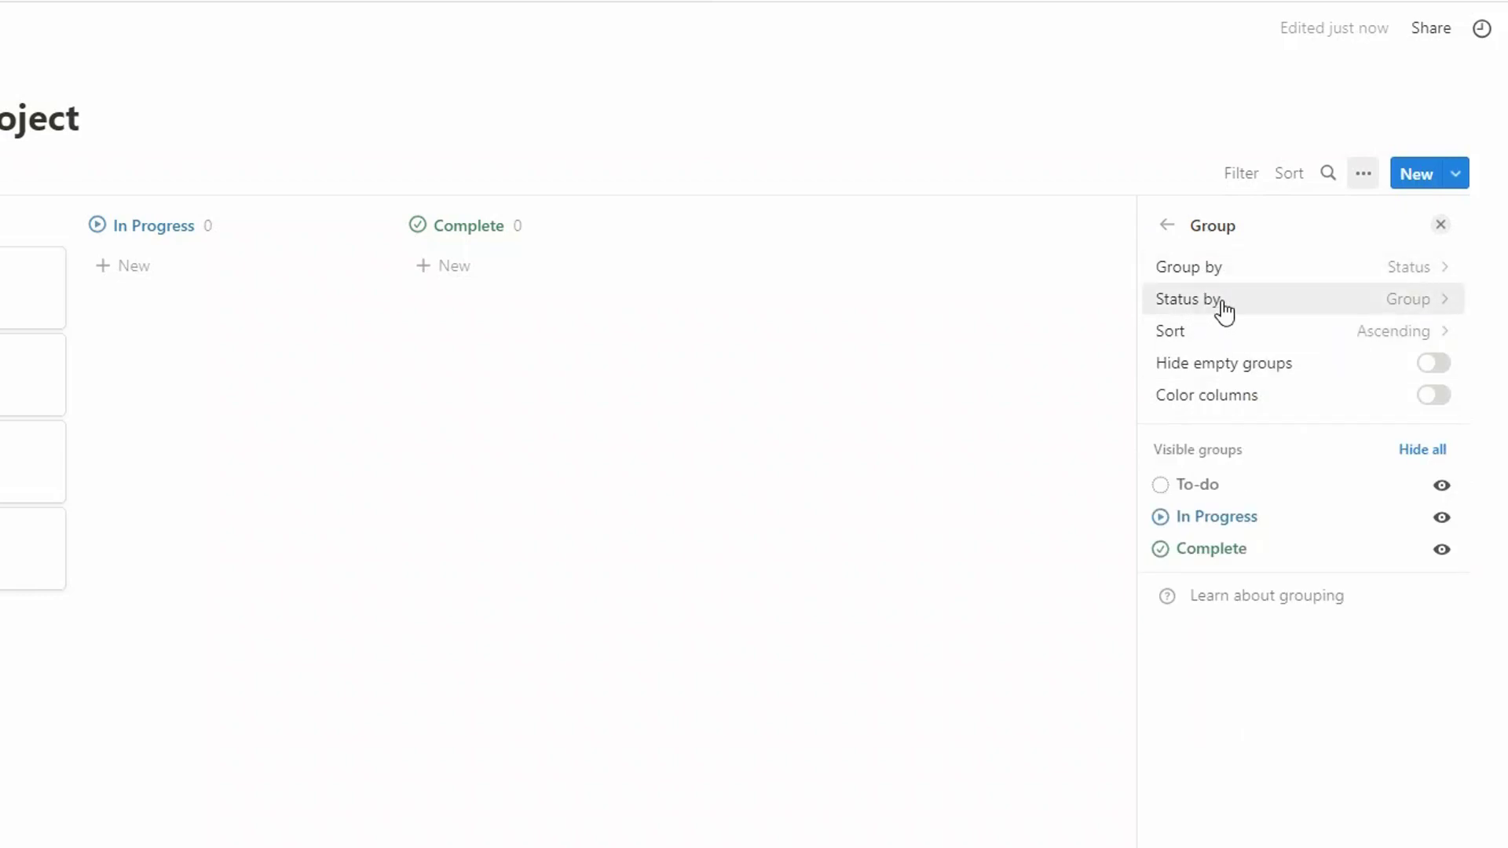
left_click(1409, 307)
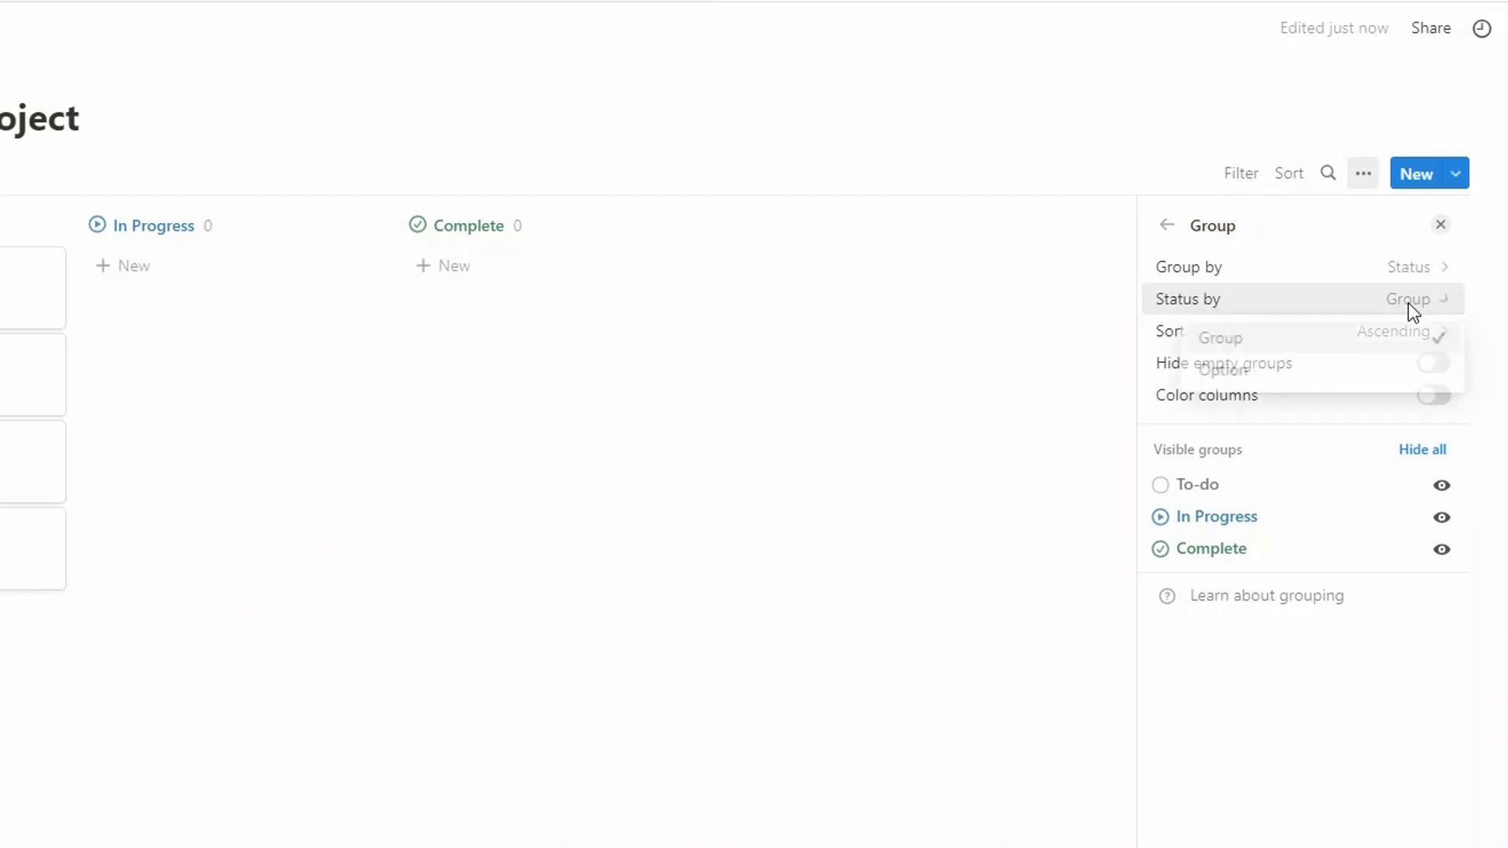
left_click(1267, 383)
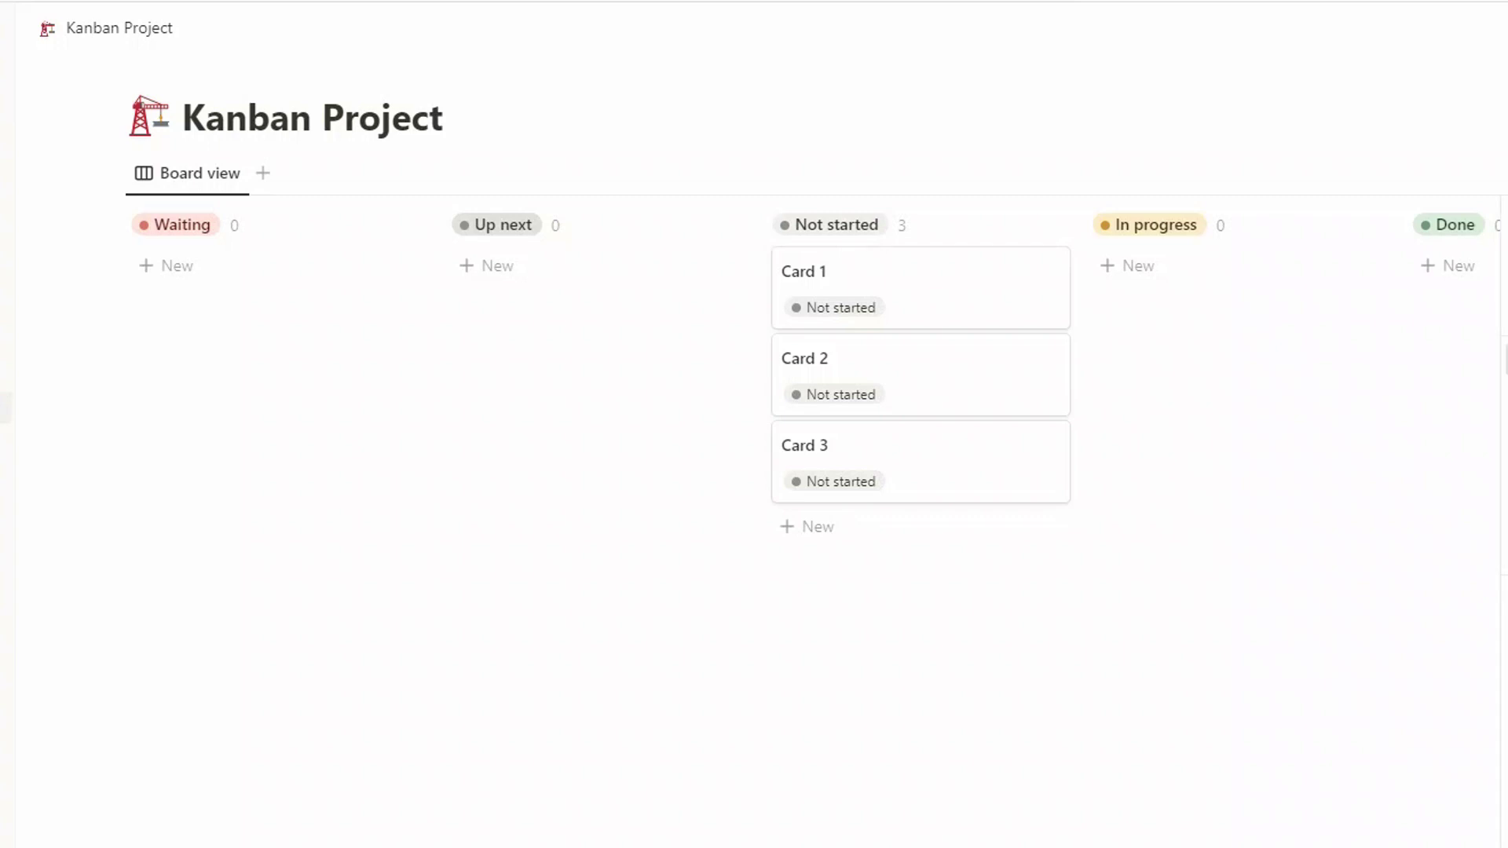
Reorder the Status options so Not started precedes Up next and In progress precedes Waiting, and close the view settings
left_click(1248, 416)
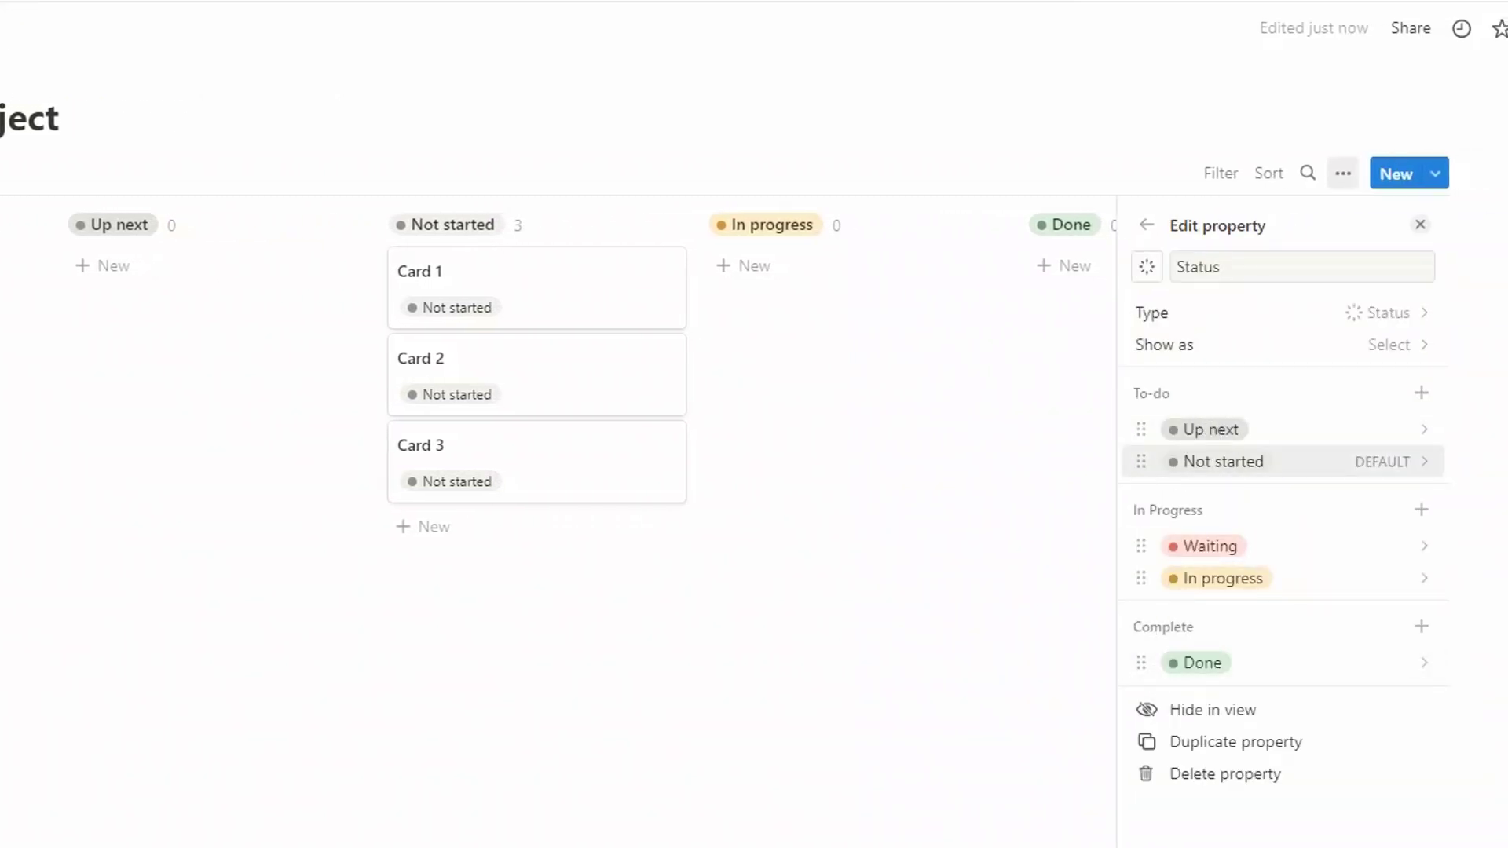
left_click(1283, 462)
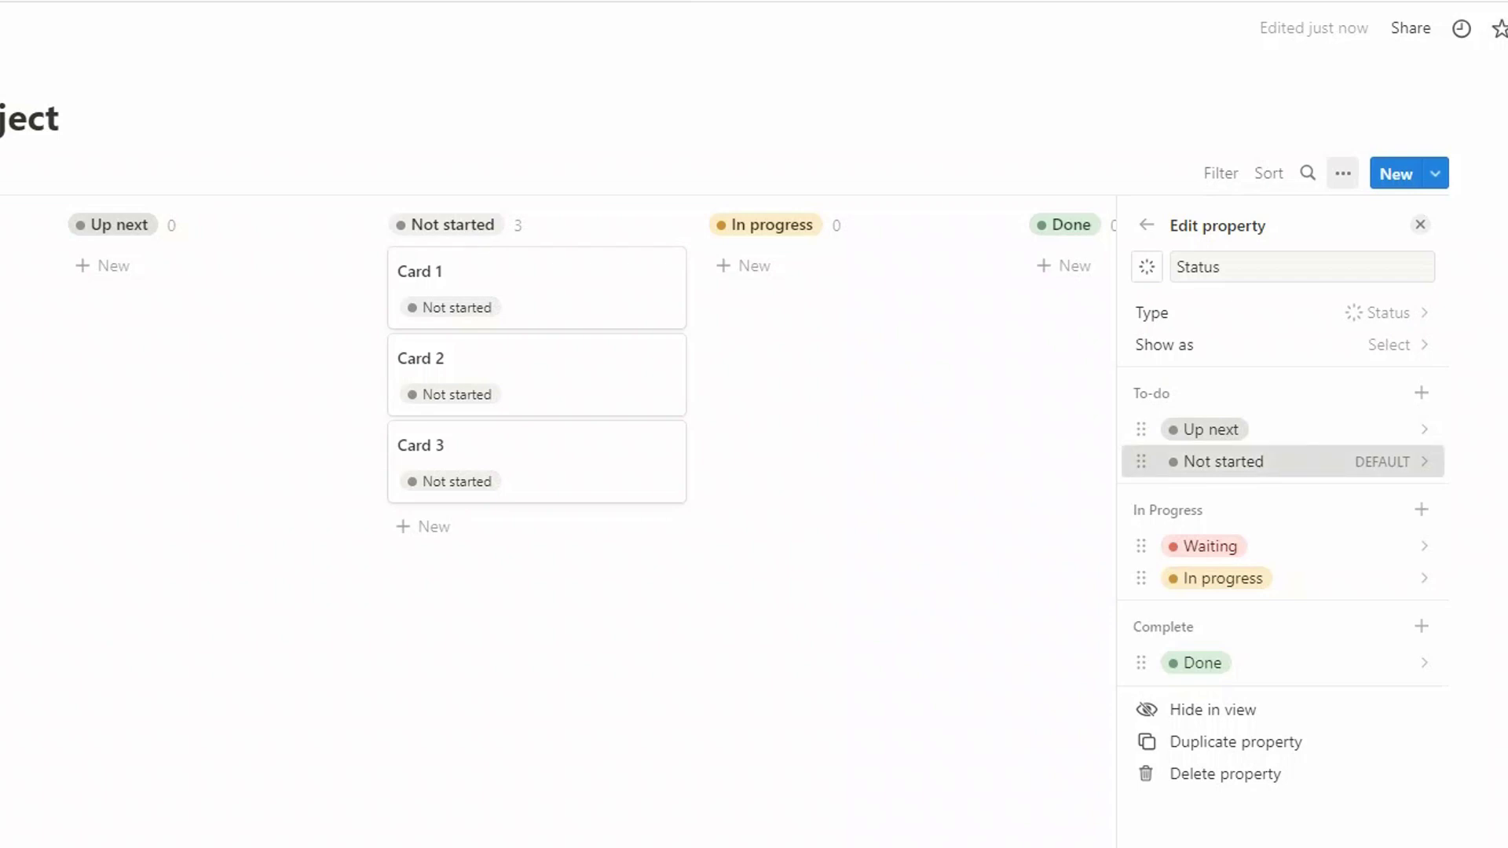
left_click_drag(1283, 462, 1283, 429)
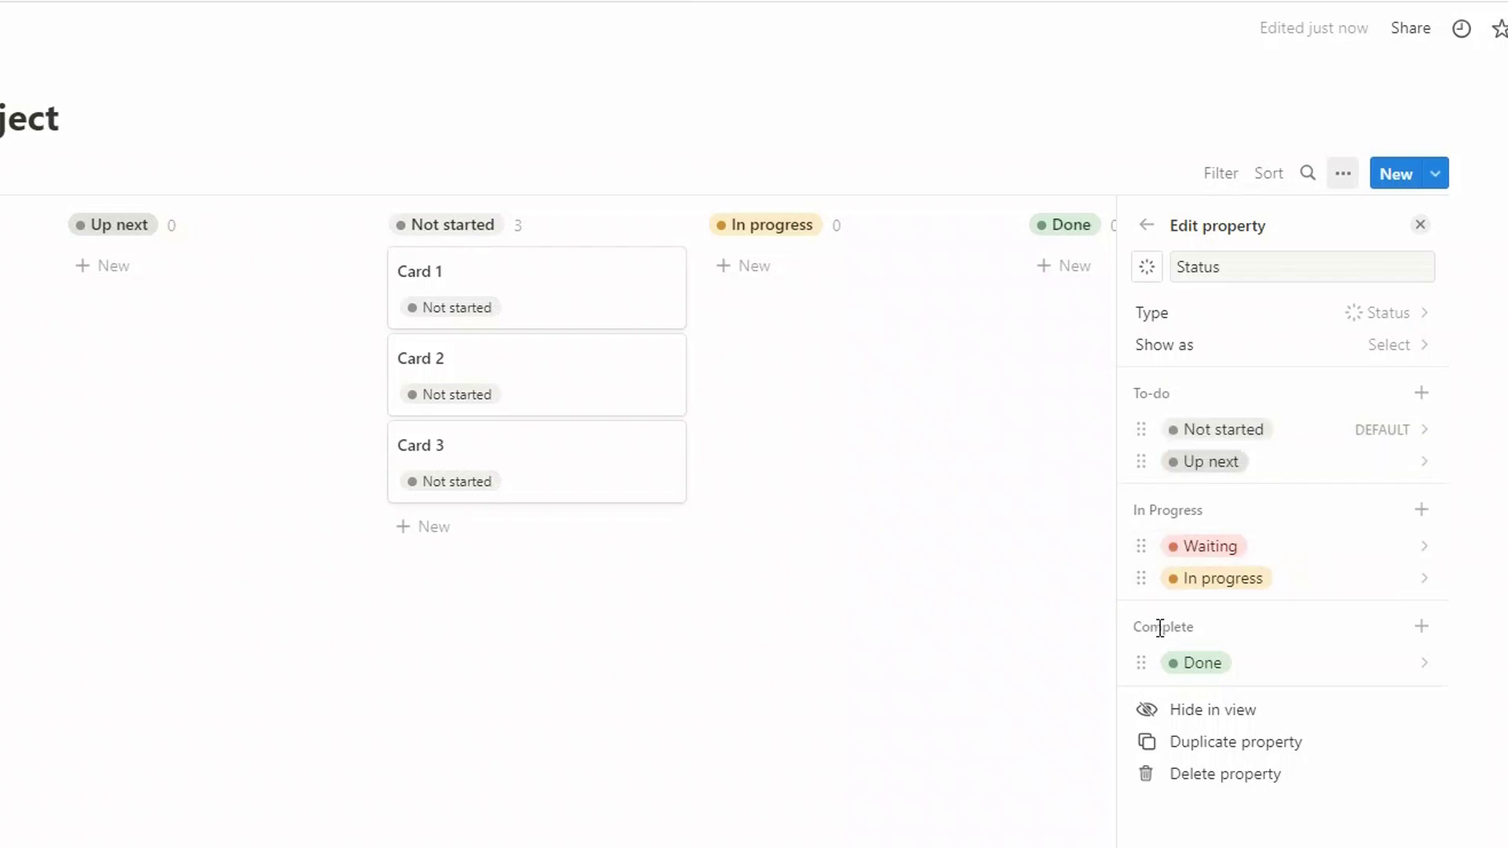
left_click_drag(1284, 578, 1283, 546)
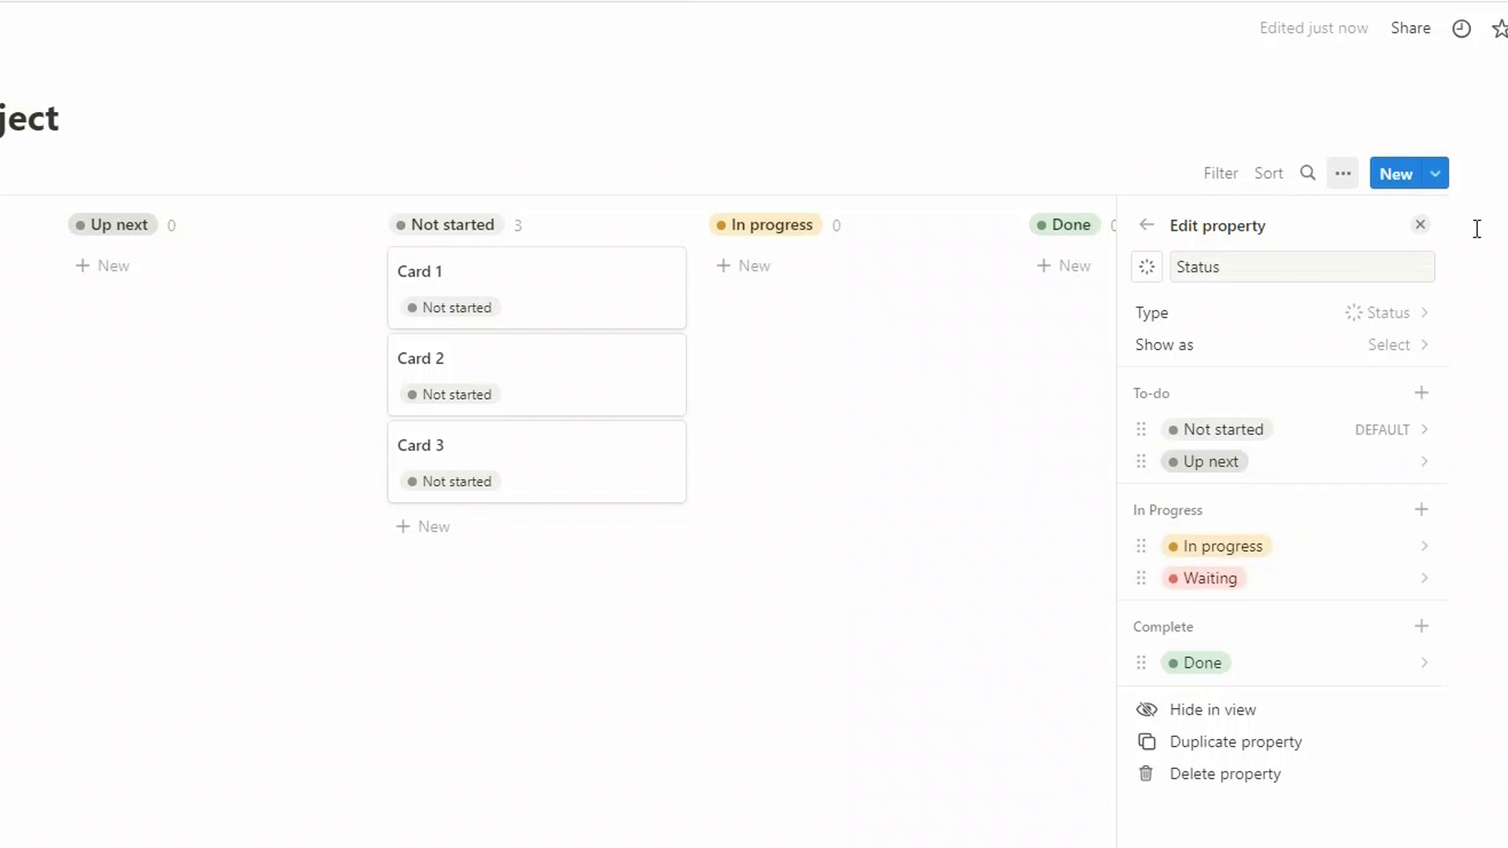
left_click(1420, 225)
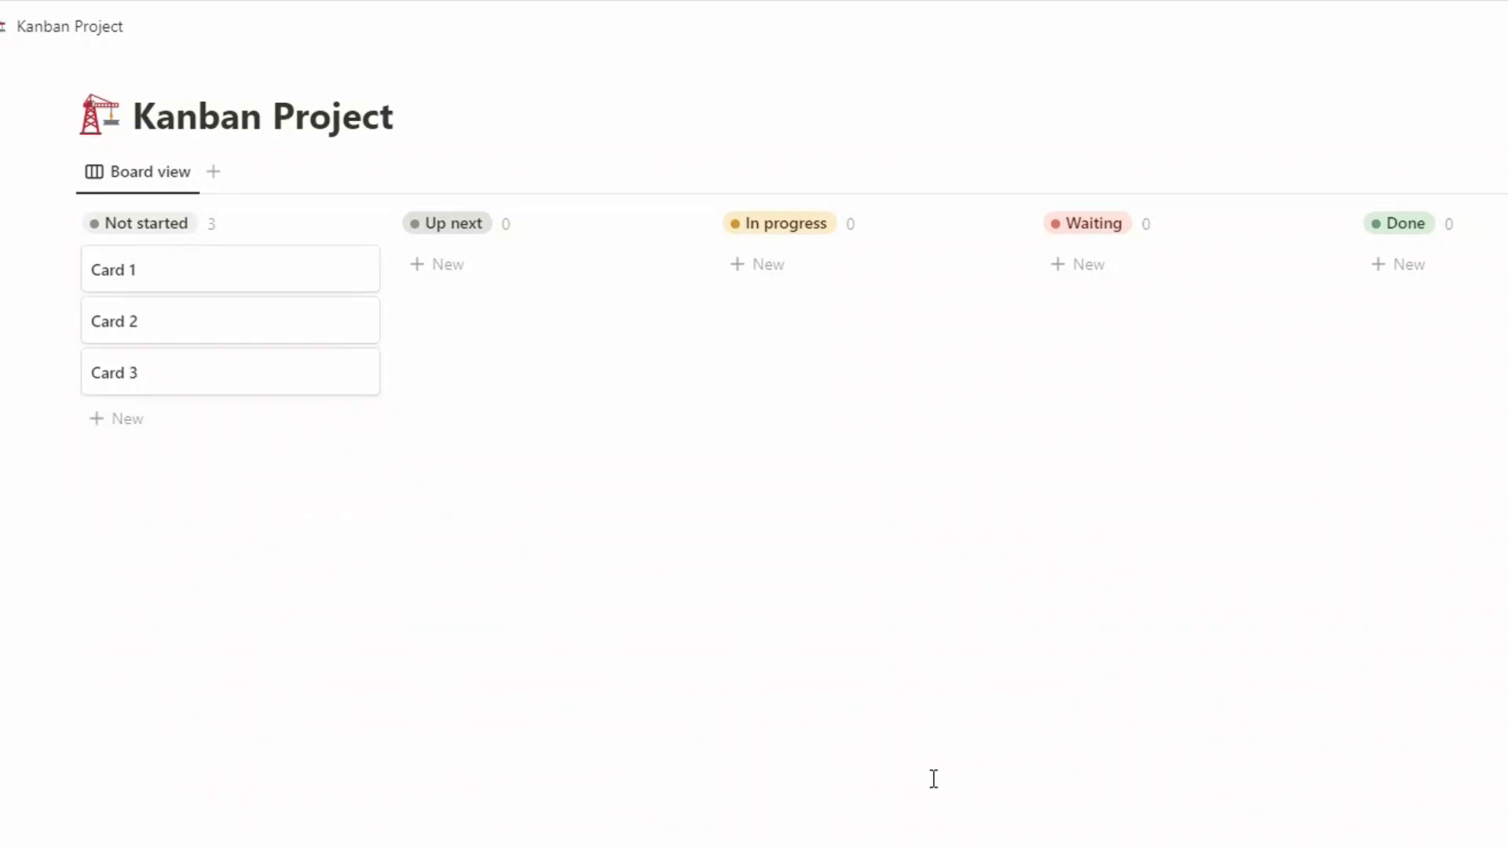
Open Card 1 as a full page and rename it "Create buyer persona"
left_click(155, 285)
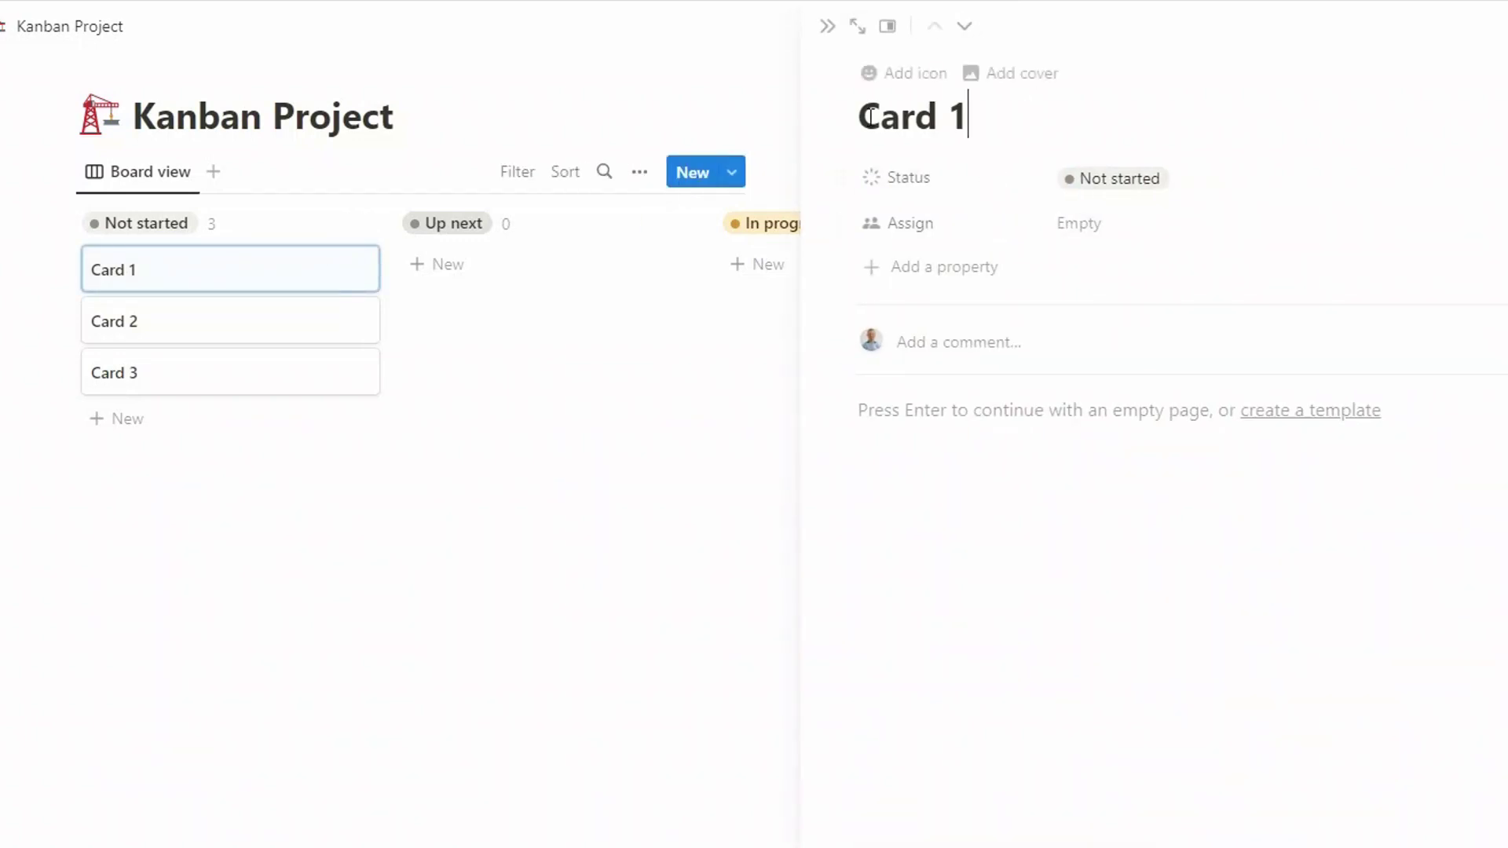
left_click(858, 28)
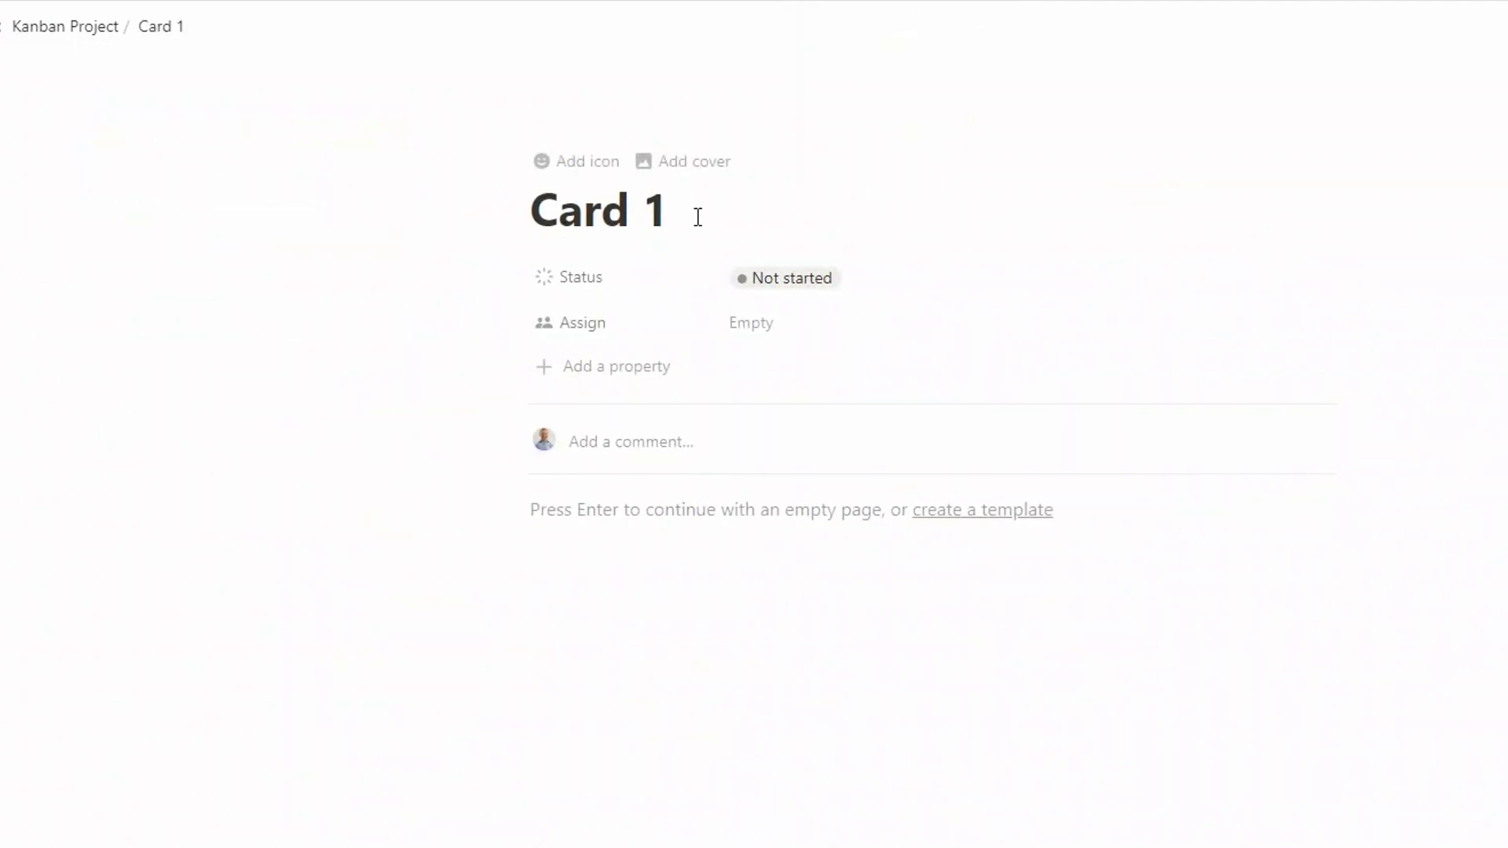
left_click_drag(669, 212, 529, 236)
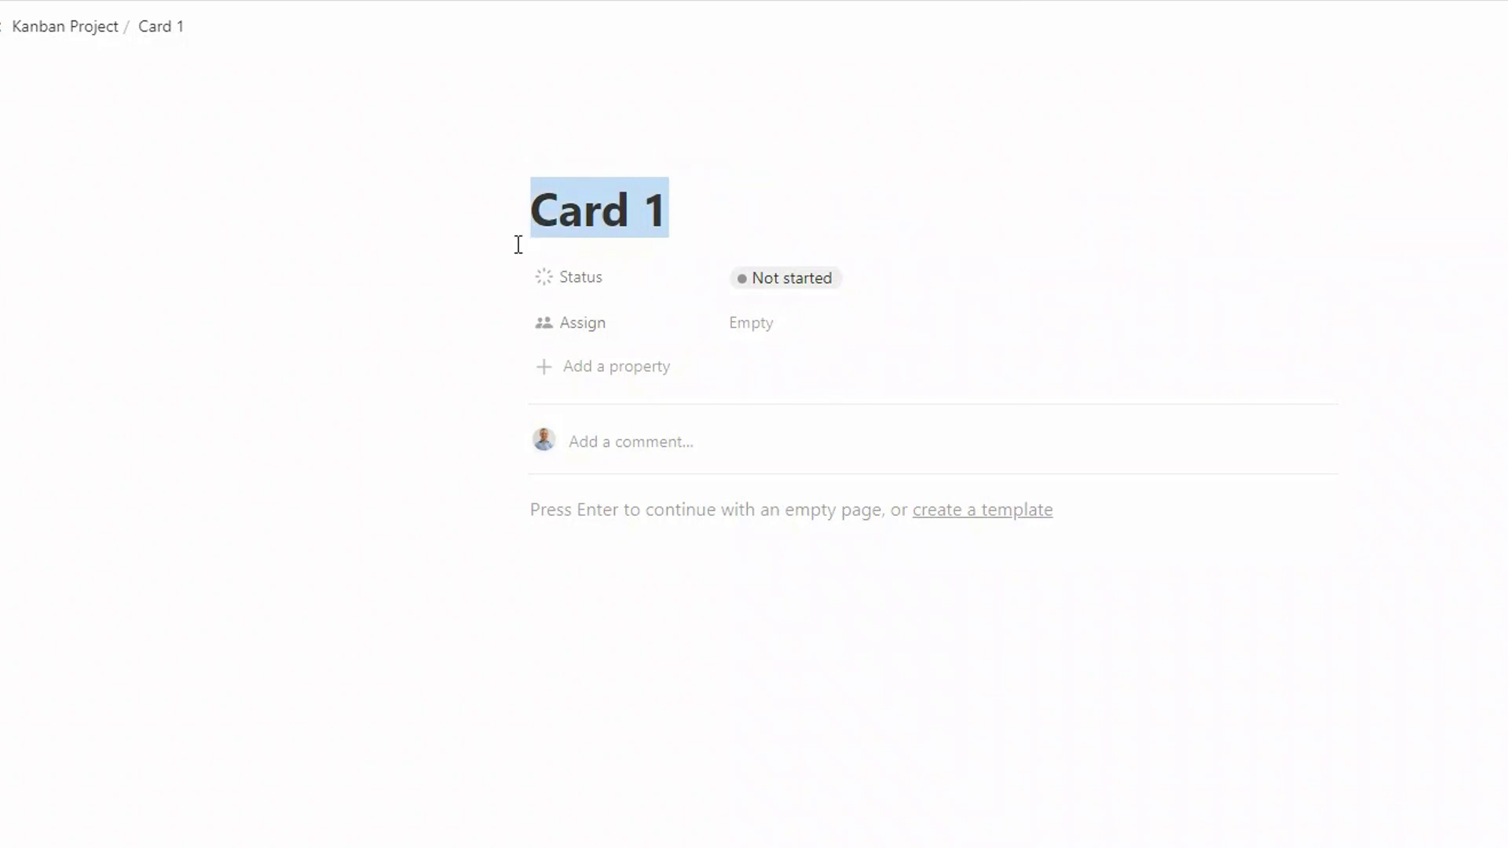
type("Create")
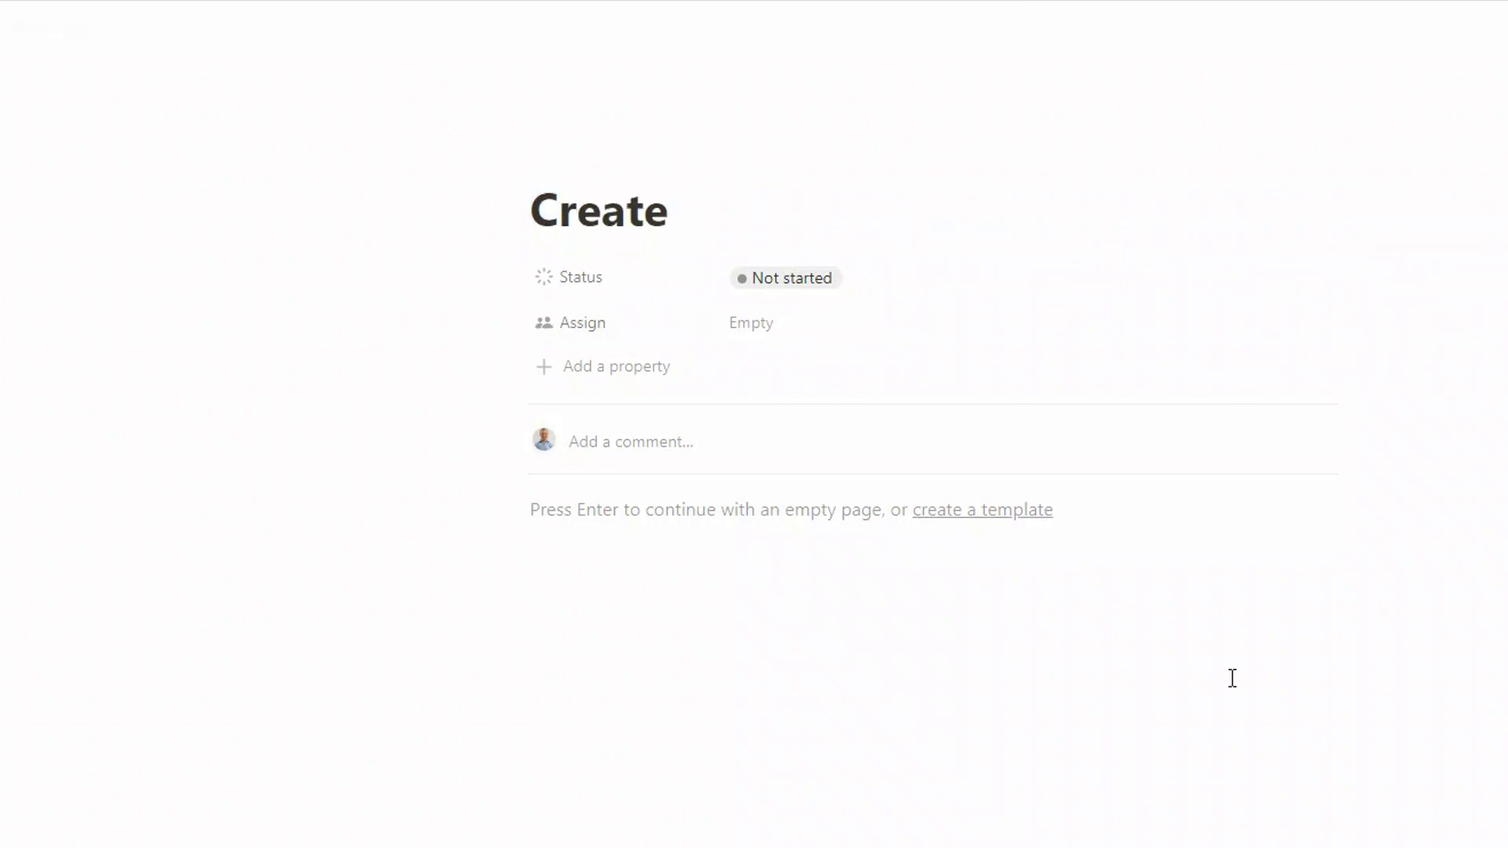
type(" buyer persona")
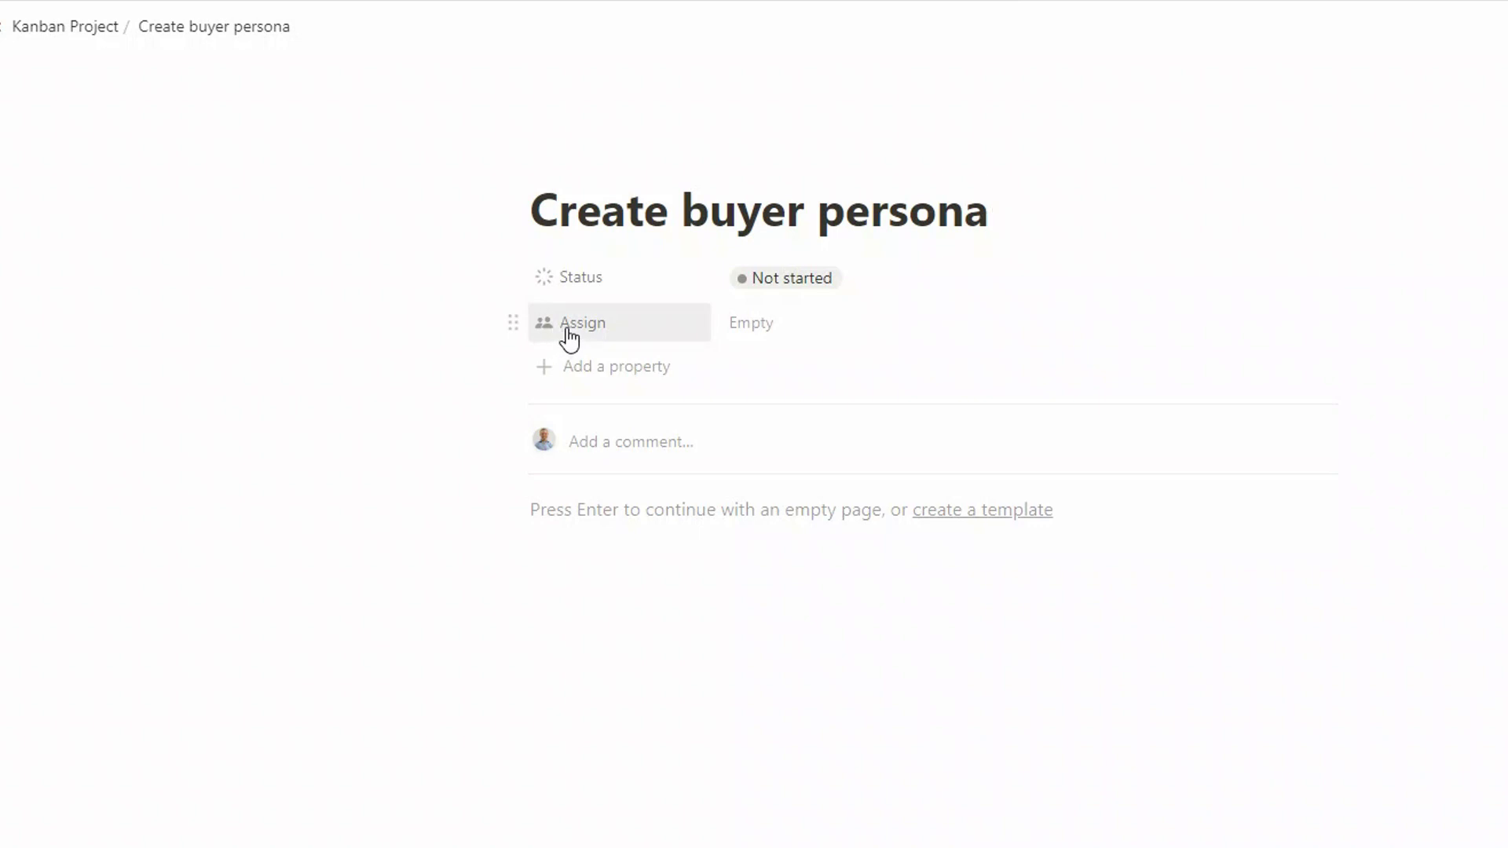
Assign the "Create buyer persona" card to the listed workspace member
left_click(771, 331)
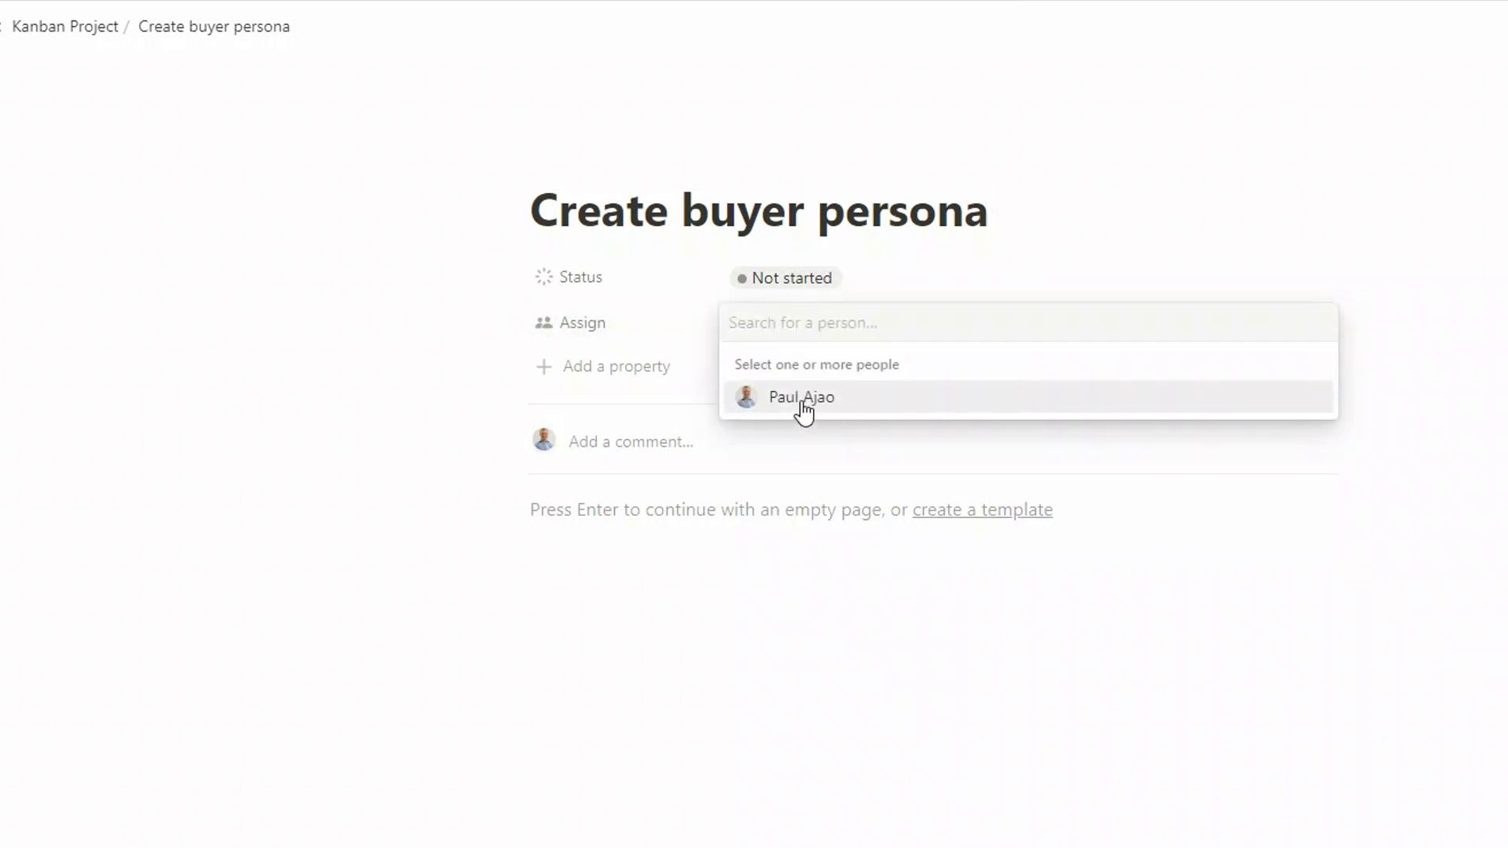
left_click(856, 403)
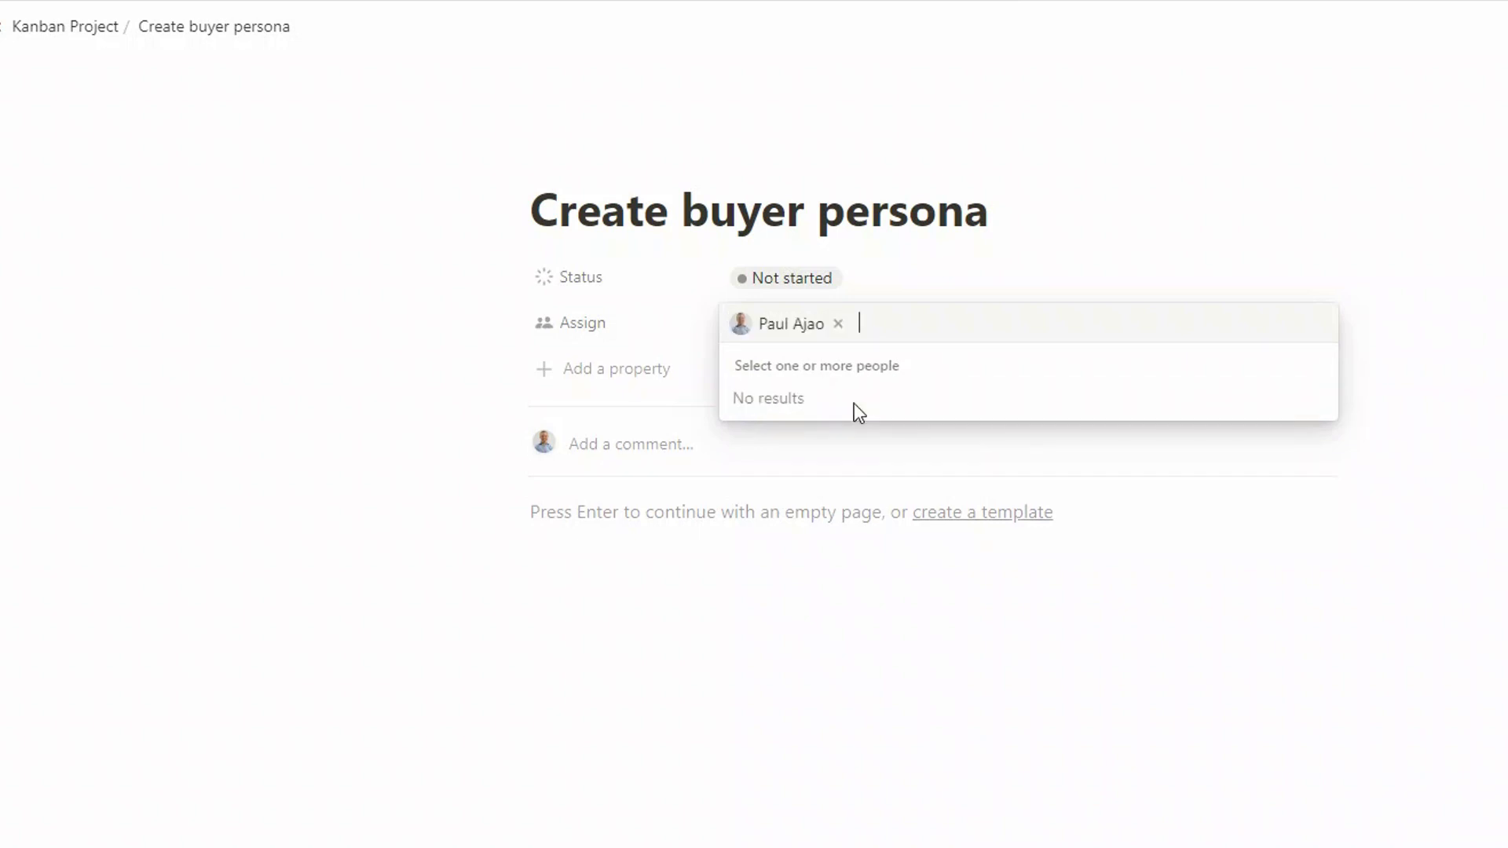
left_click(997, 660)
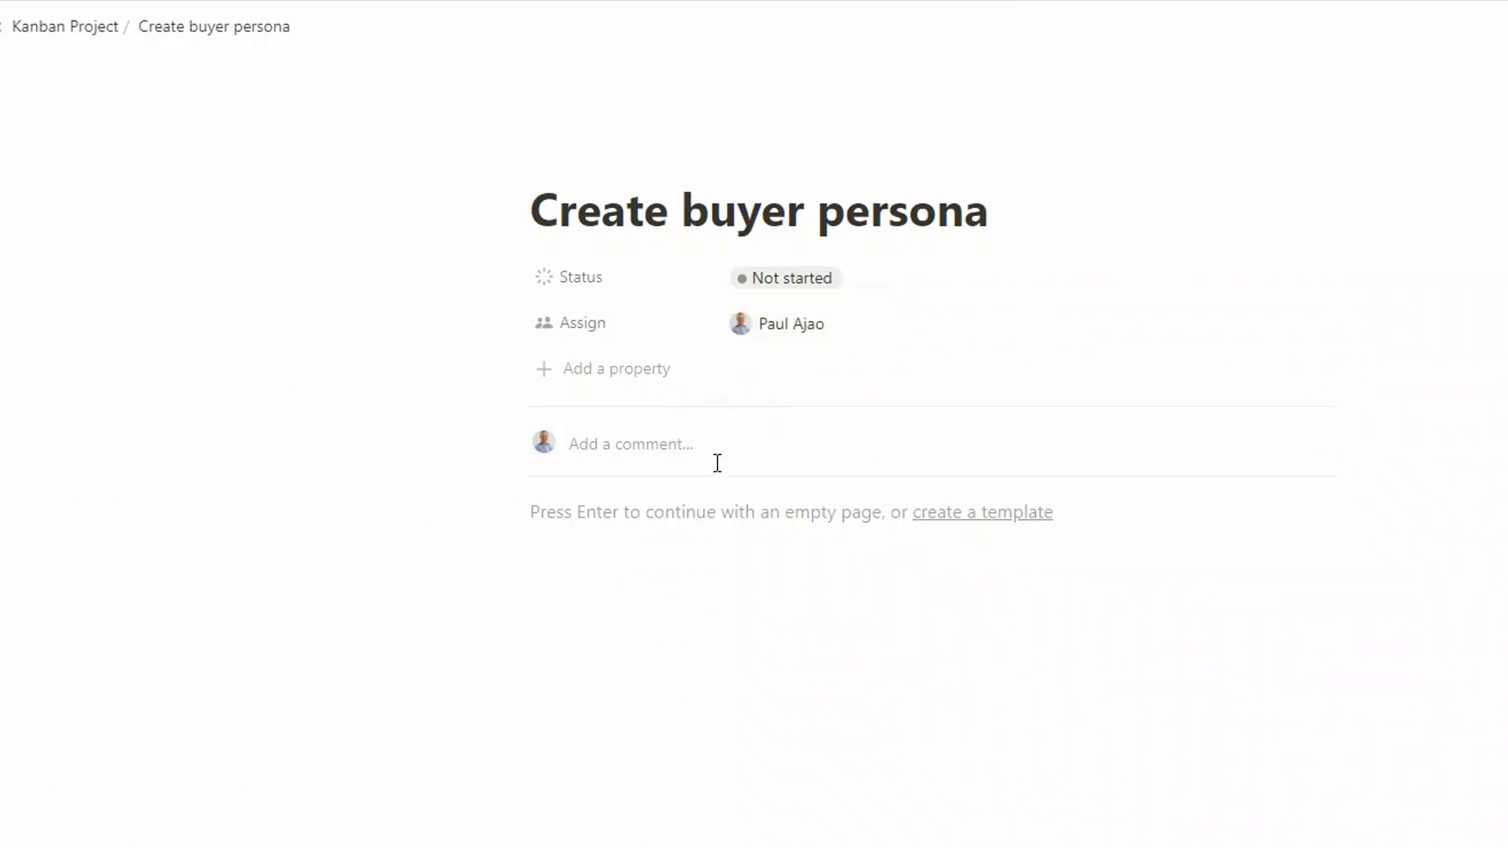
Add a Date property named "Due date" to the "Create buyer persona" card
left_click(574, 375)
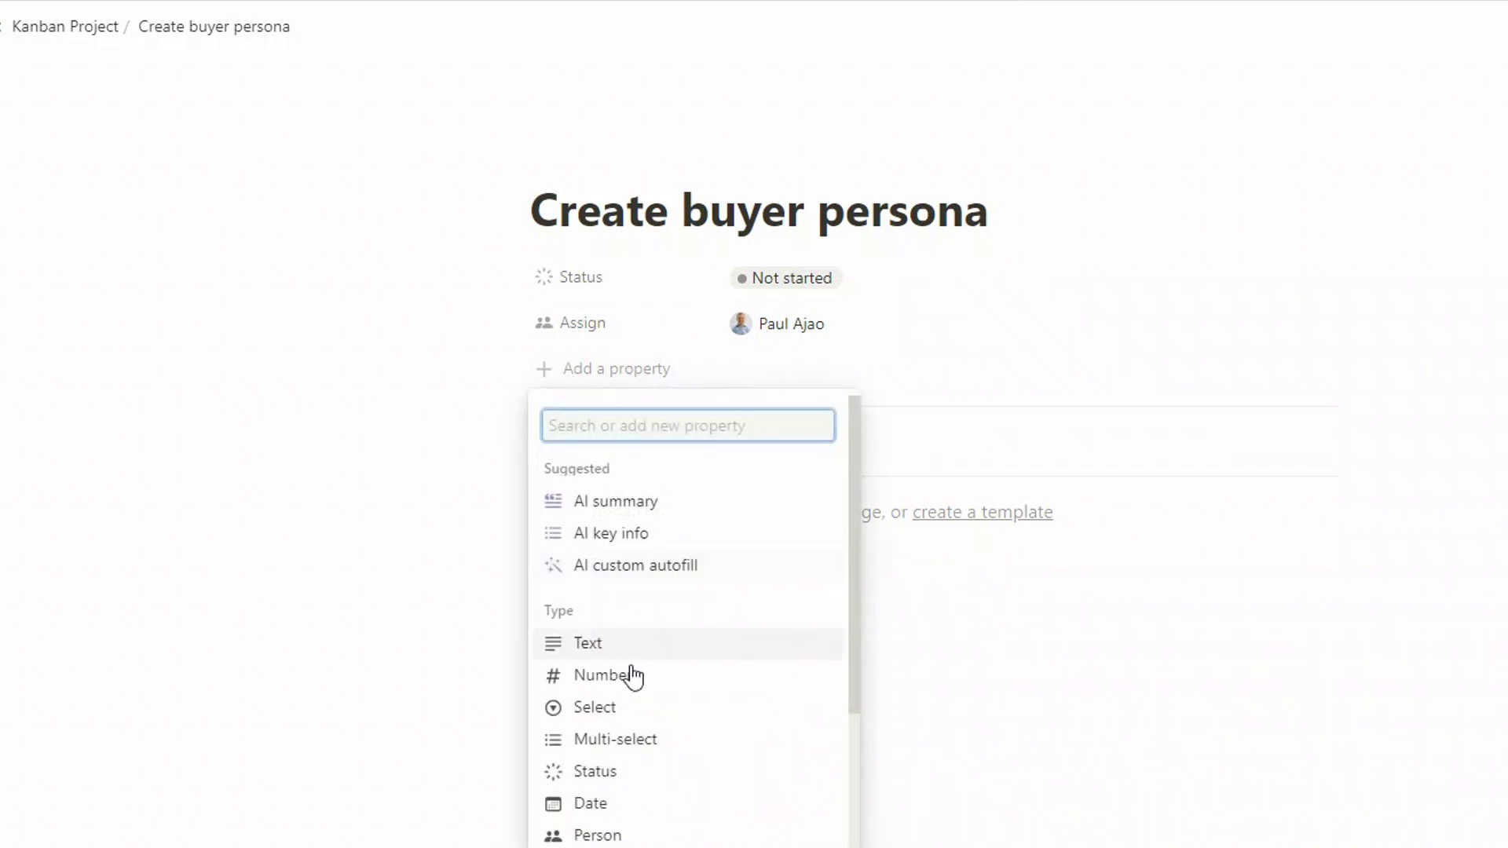
scroll(666, 638, "down", 2)
scroll(666, 645, "down", 1)
scroll(628, 657, "up", 3)
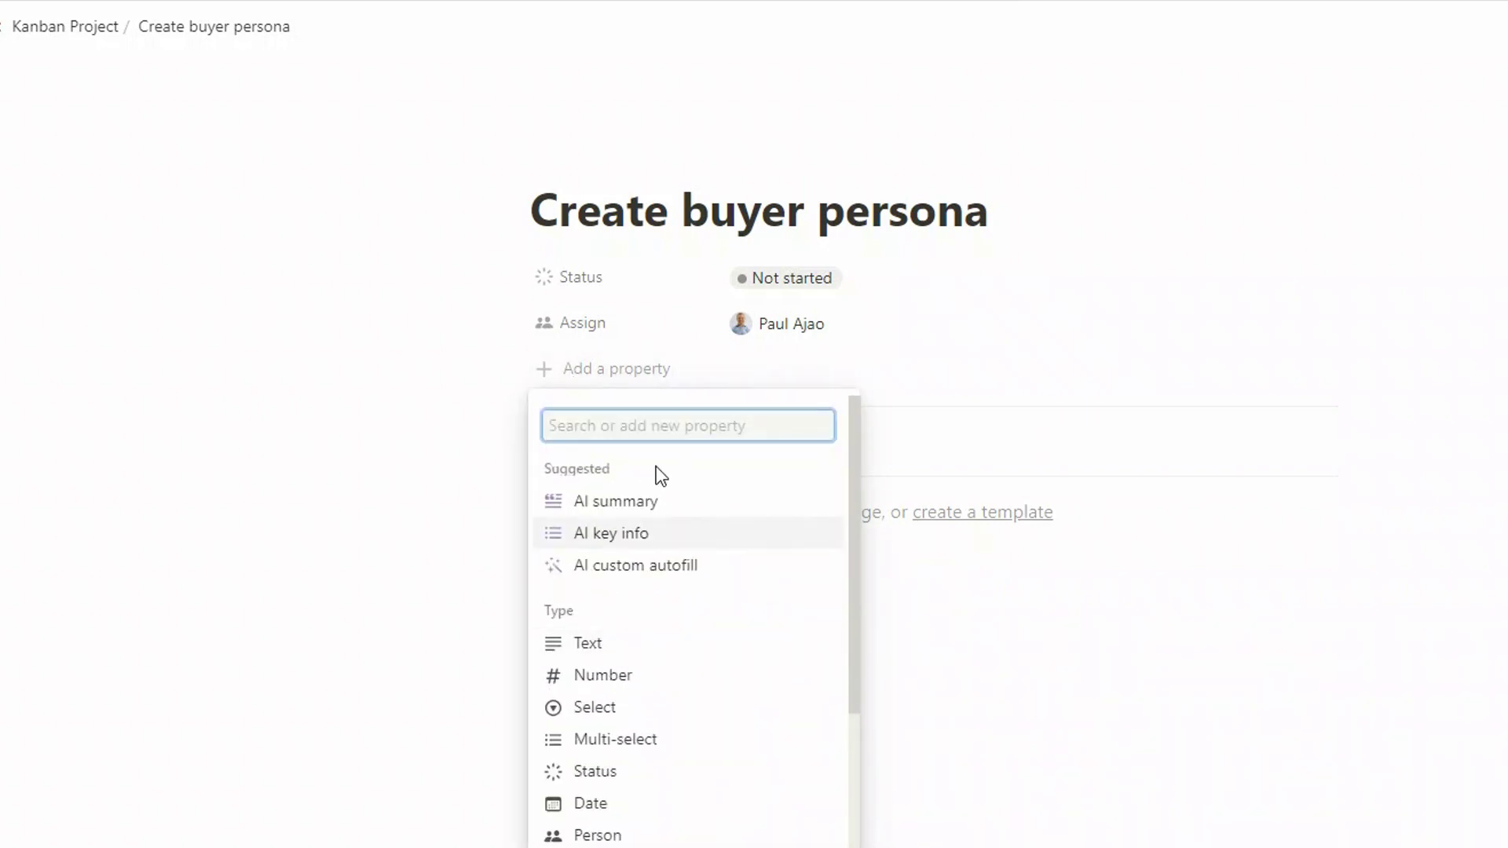
scroll(620, 640, "down", 3)
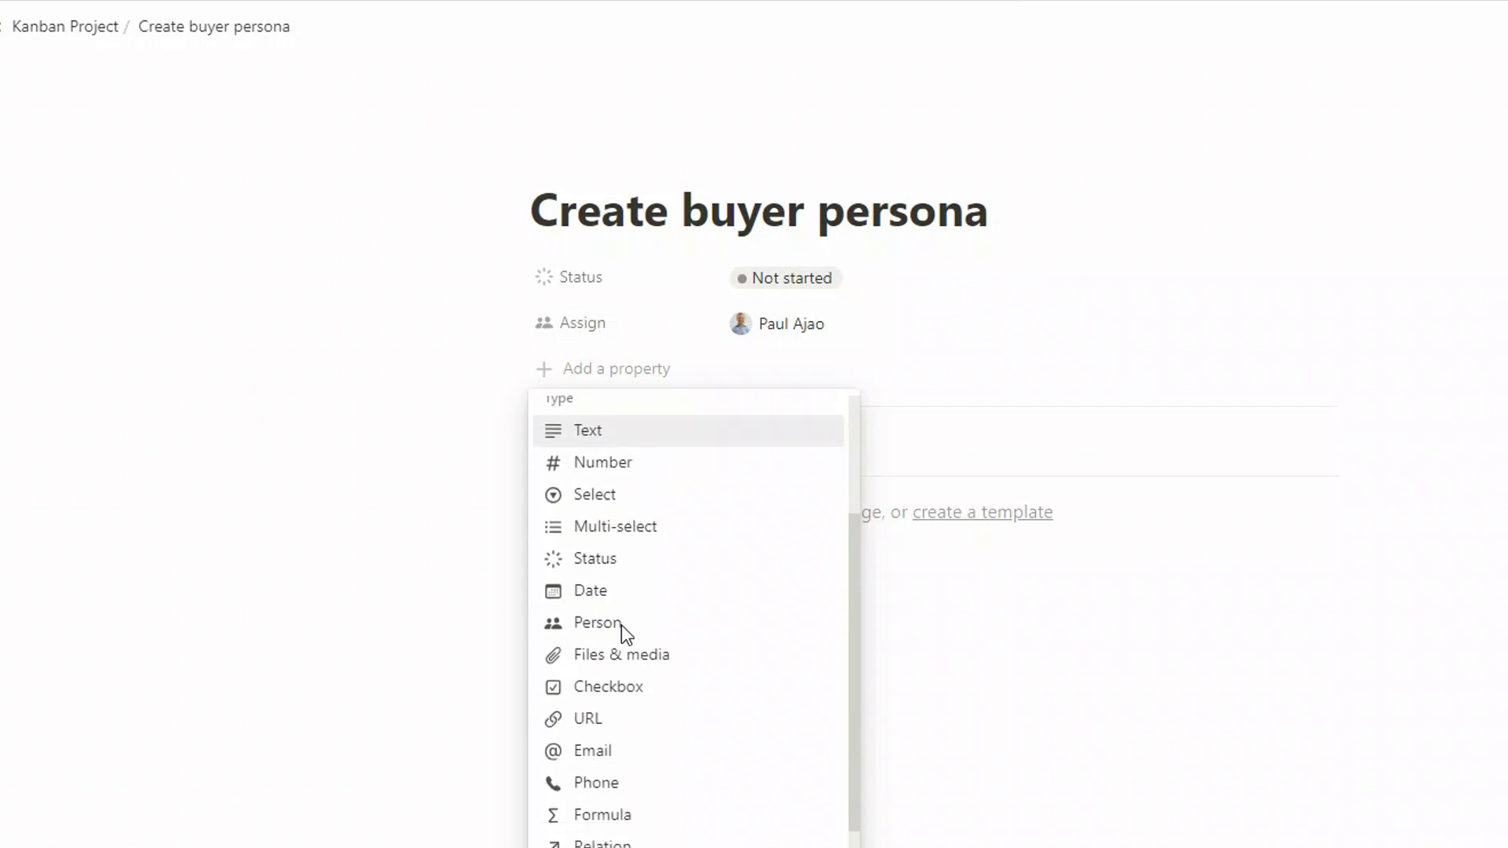
left_click(597, 585)
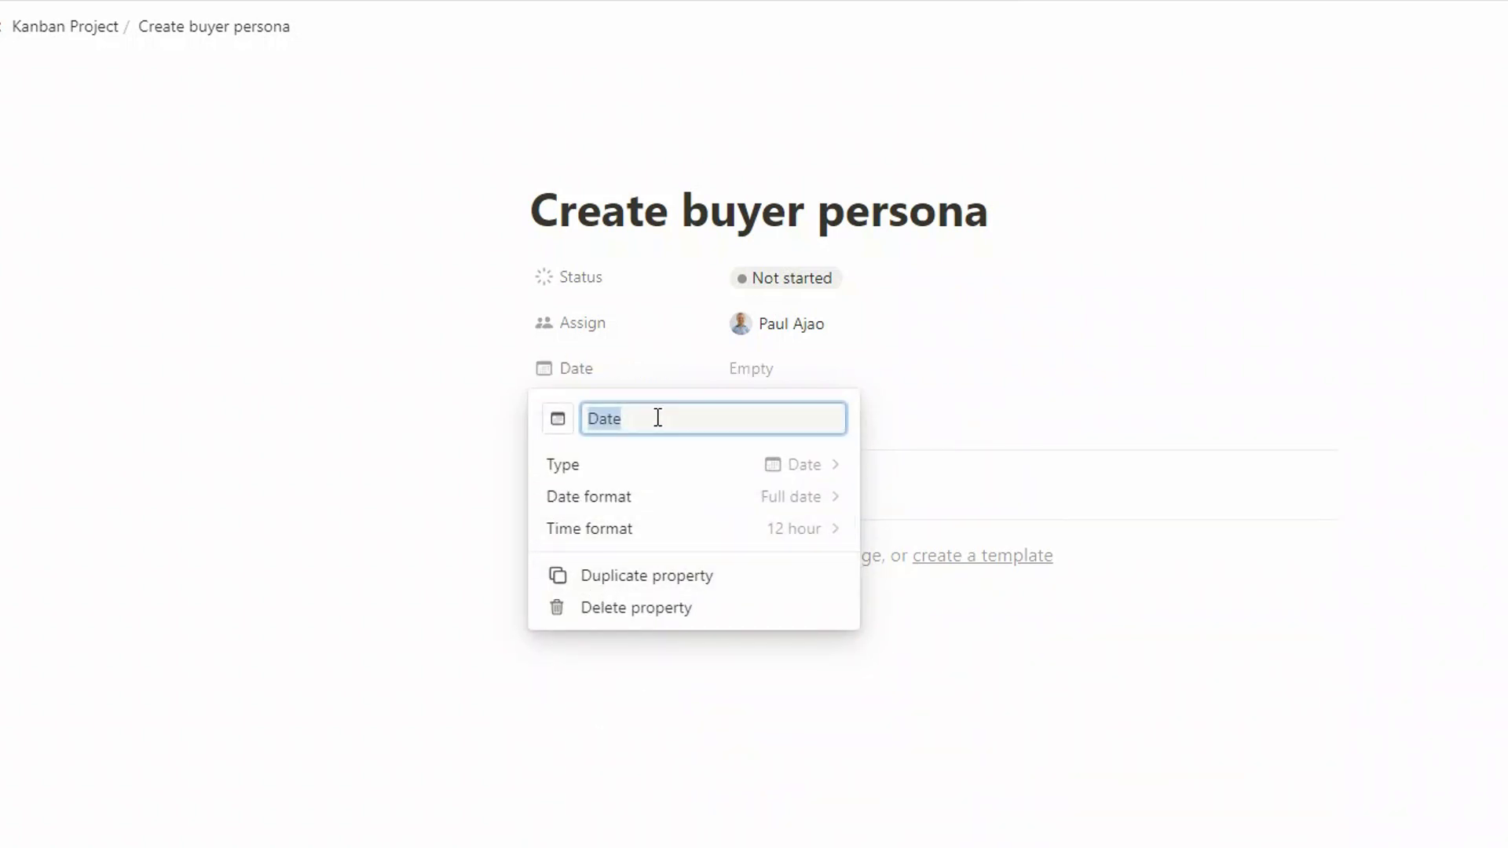
type("Due")
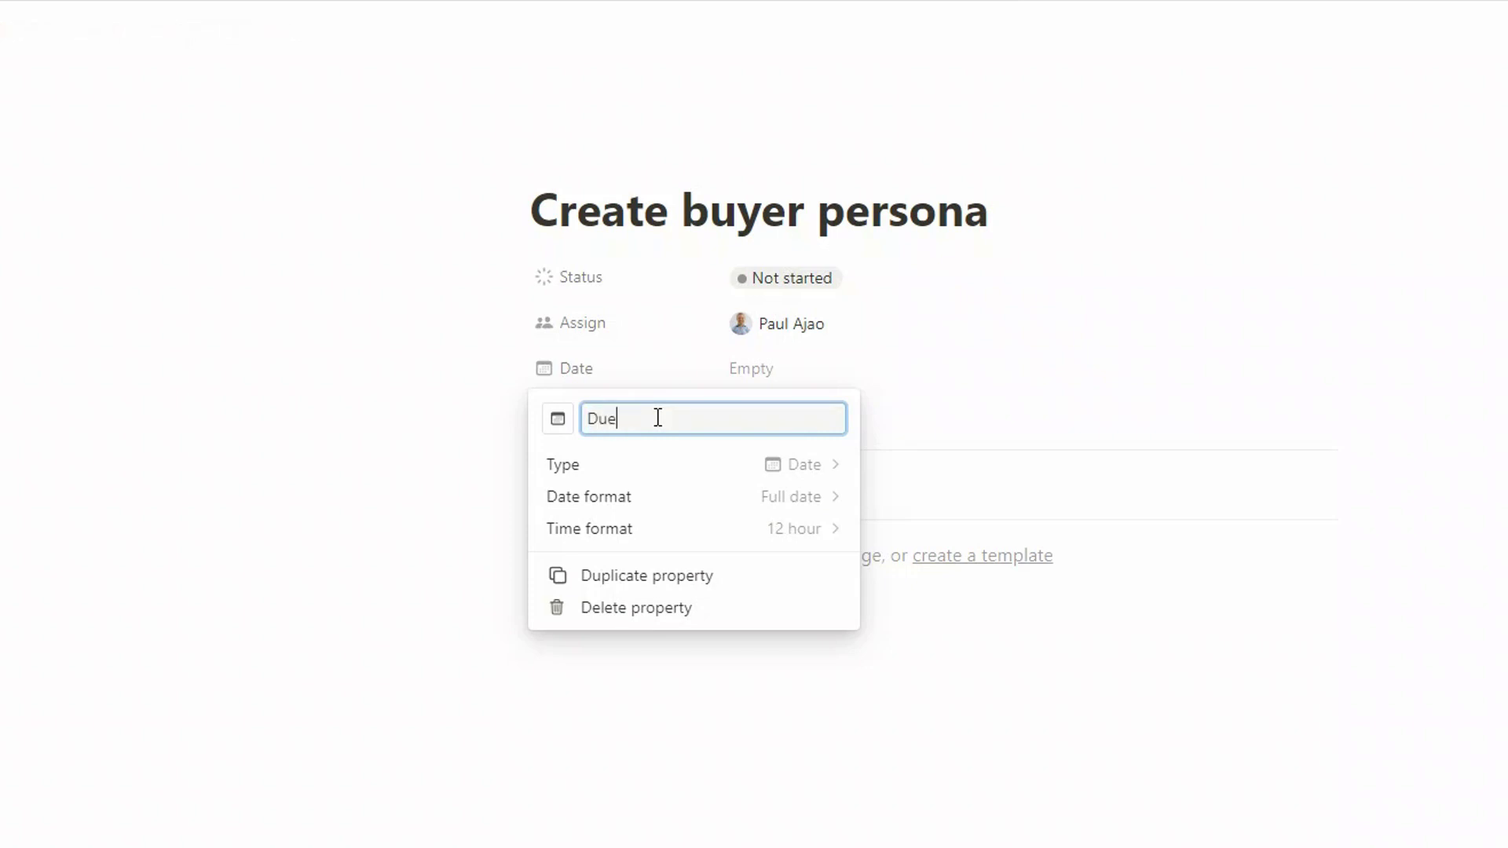
type(" date")
left_click(768, 377)
Set the due date of the "Create buyer persona" card to August 27, 2023
left_click(766, 375)
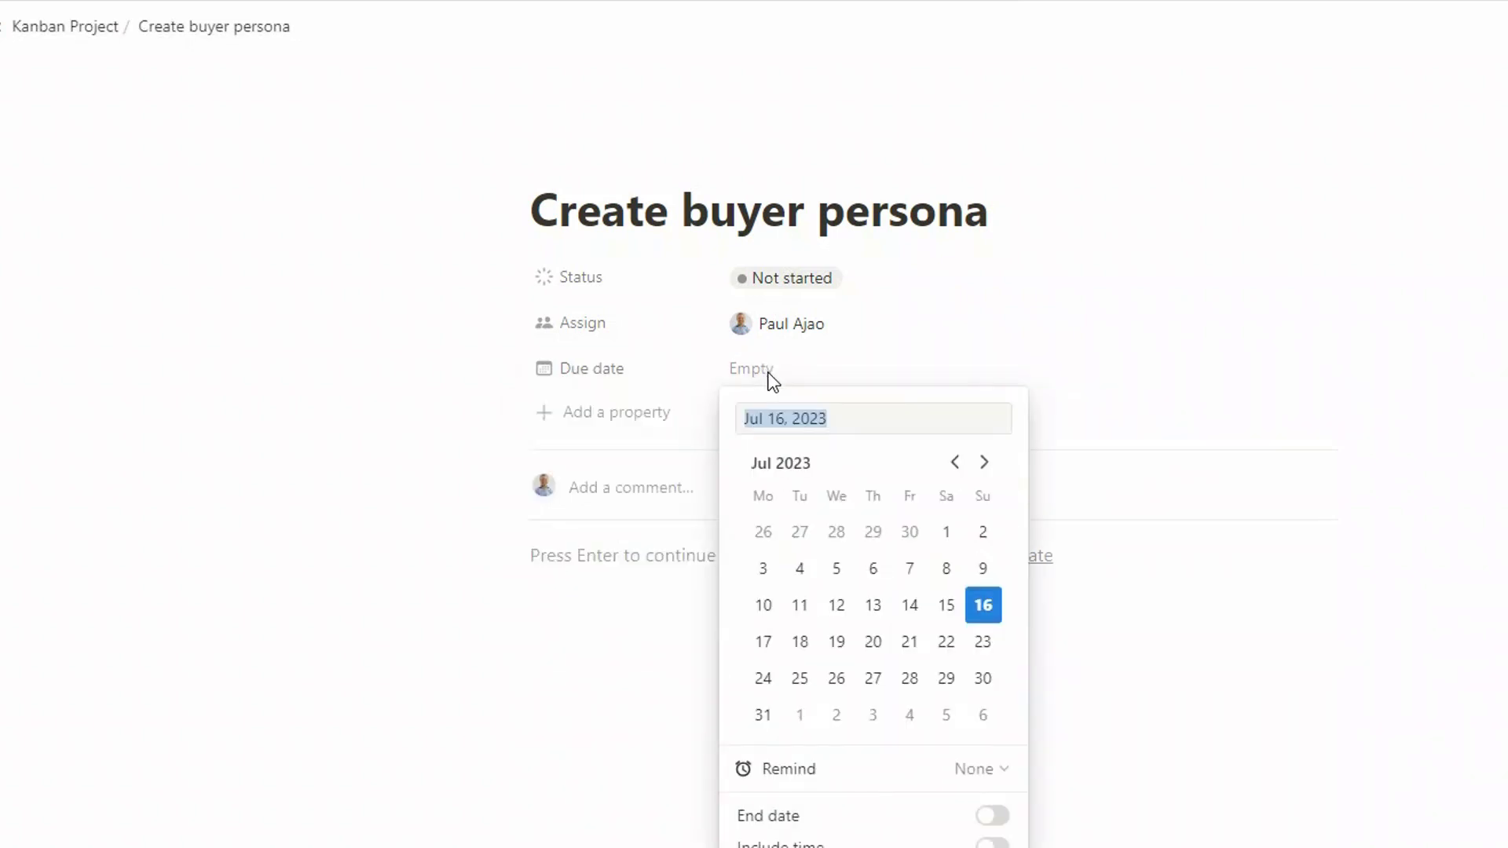
left_click(984, 464)
left_click(983, 463)
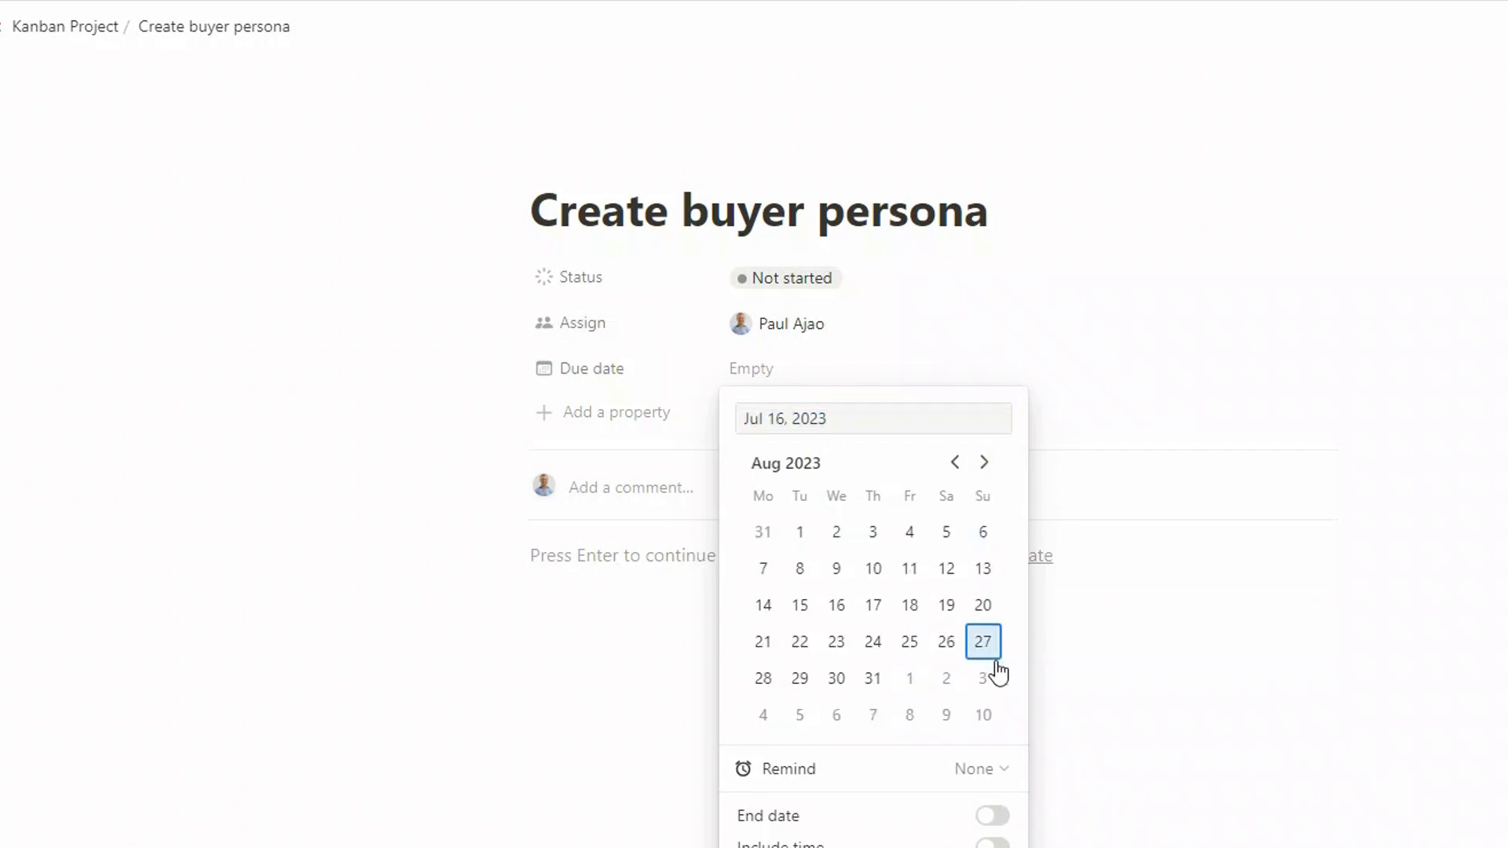
left_click(985, 644)
left_click(542, 696)
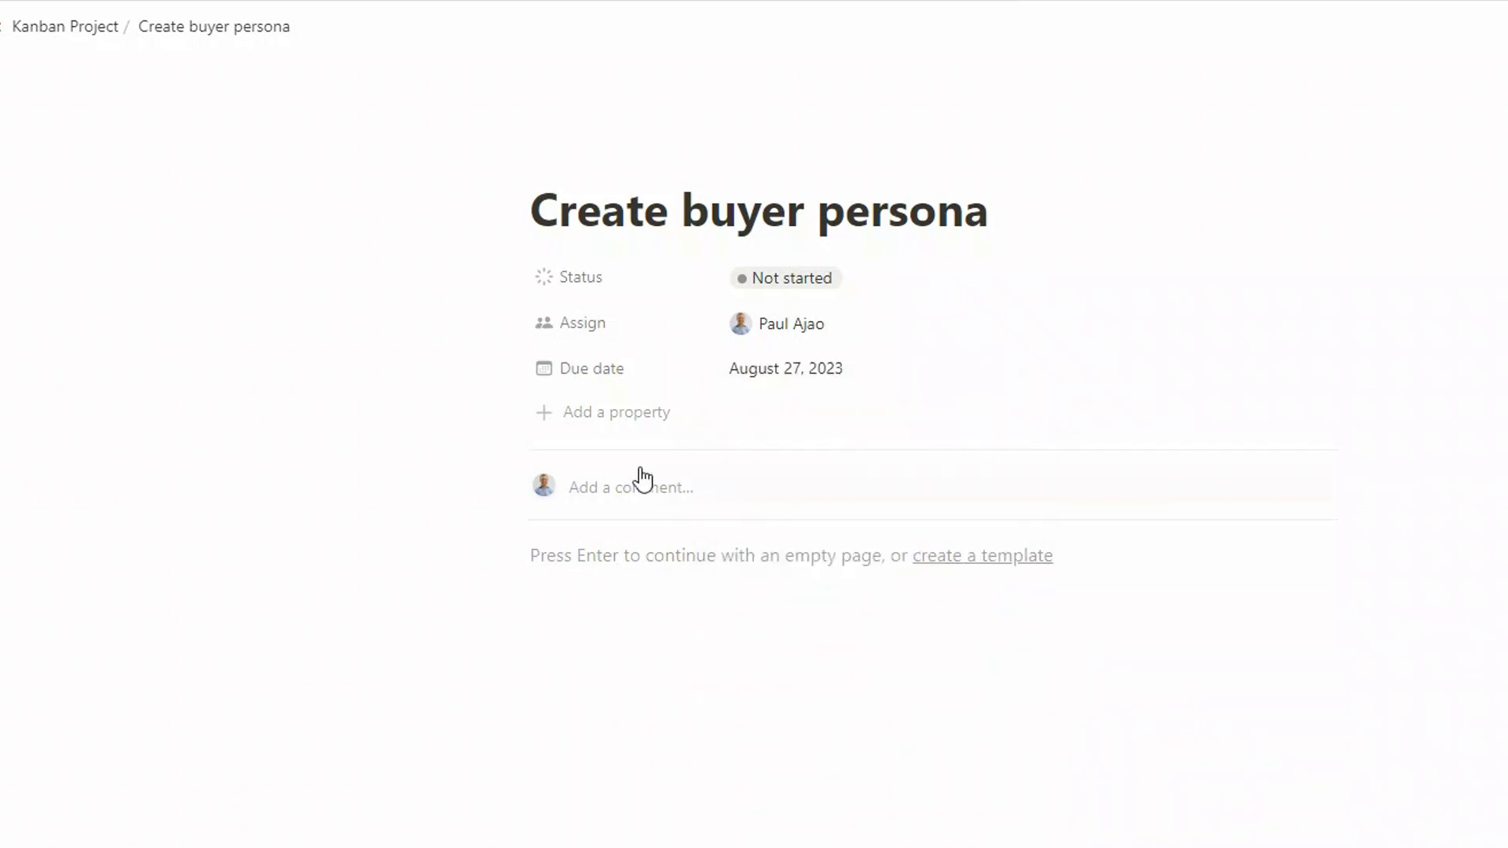
Add a Select property named "Client" to the "Create buyer persona" card
left_click(583, 417)
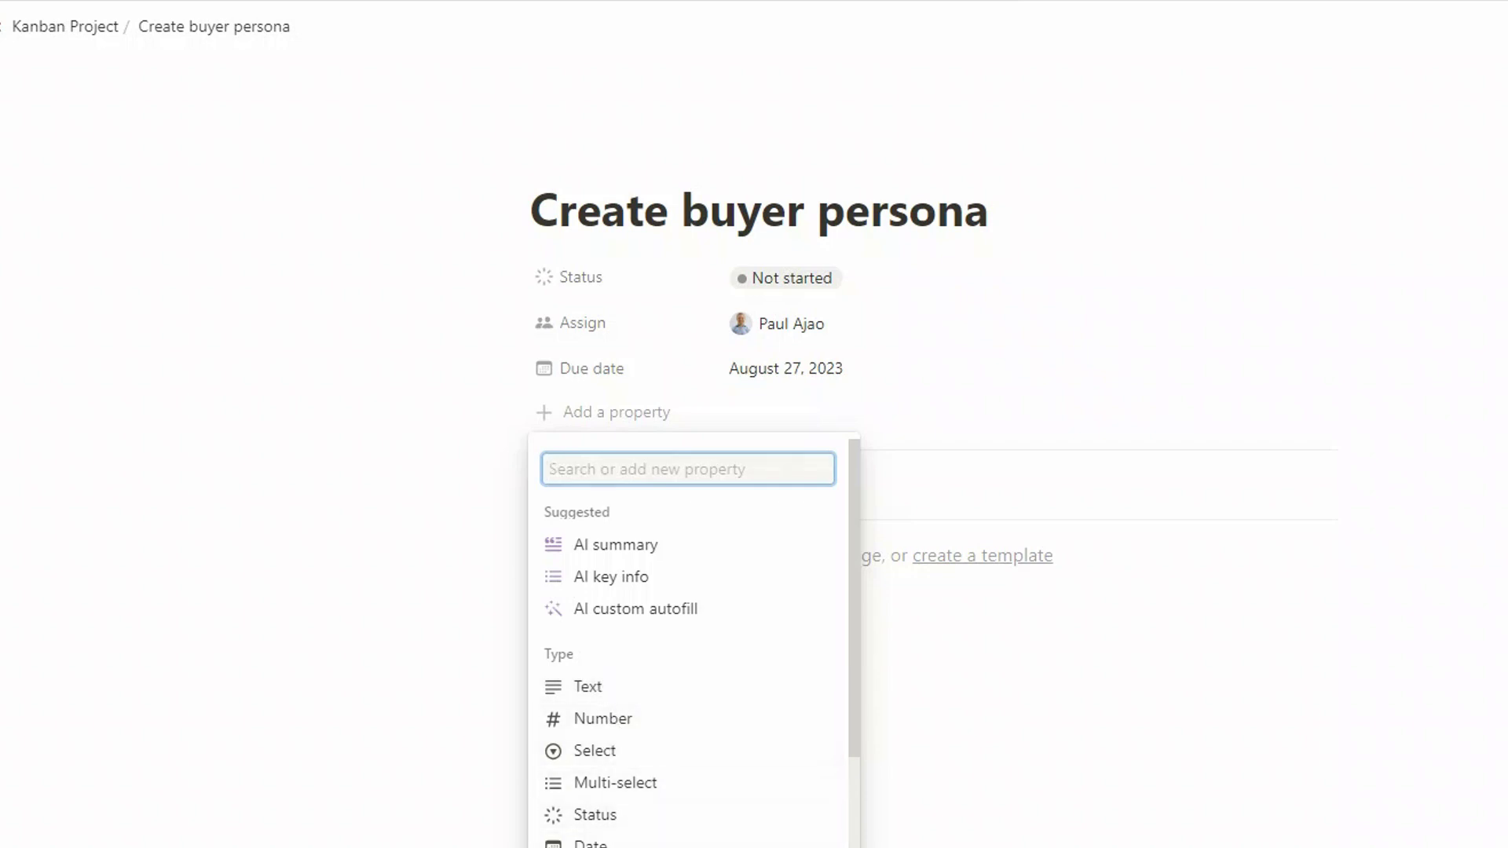
left_click(611, 753)
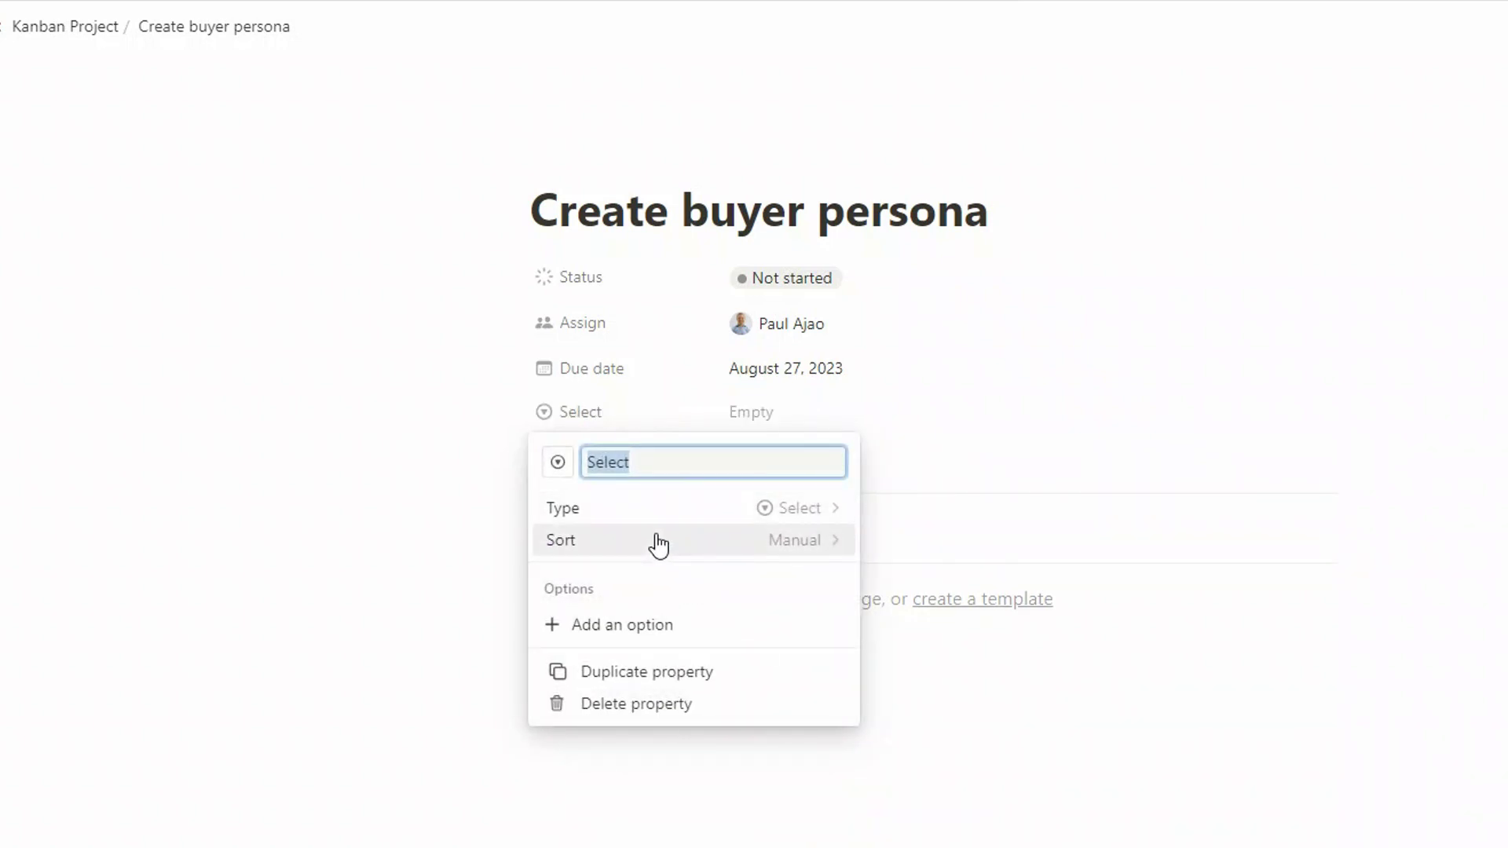
type("Client")
left_click(1127, 508)
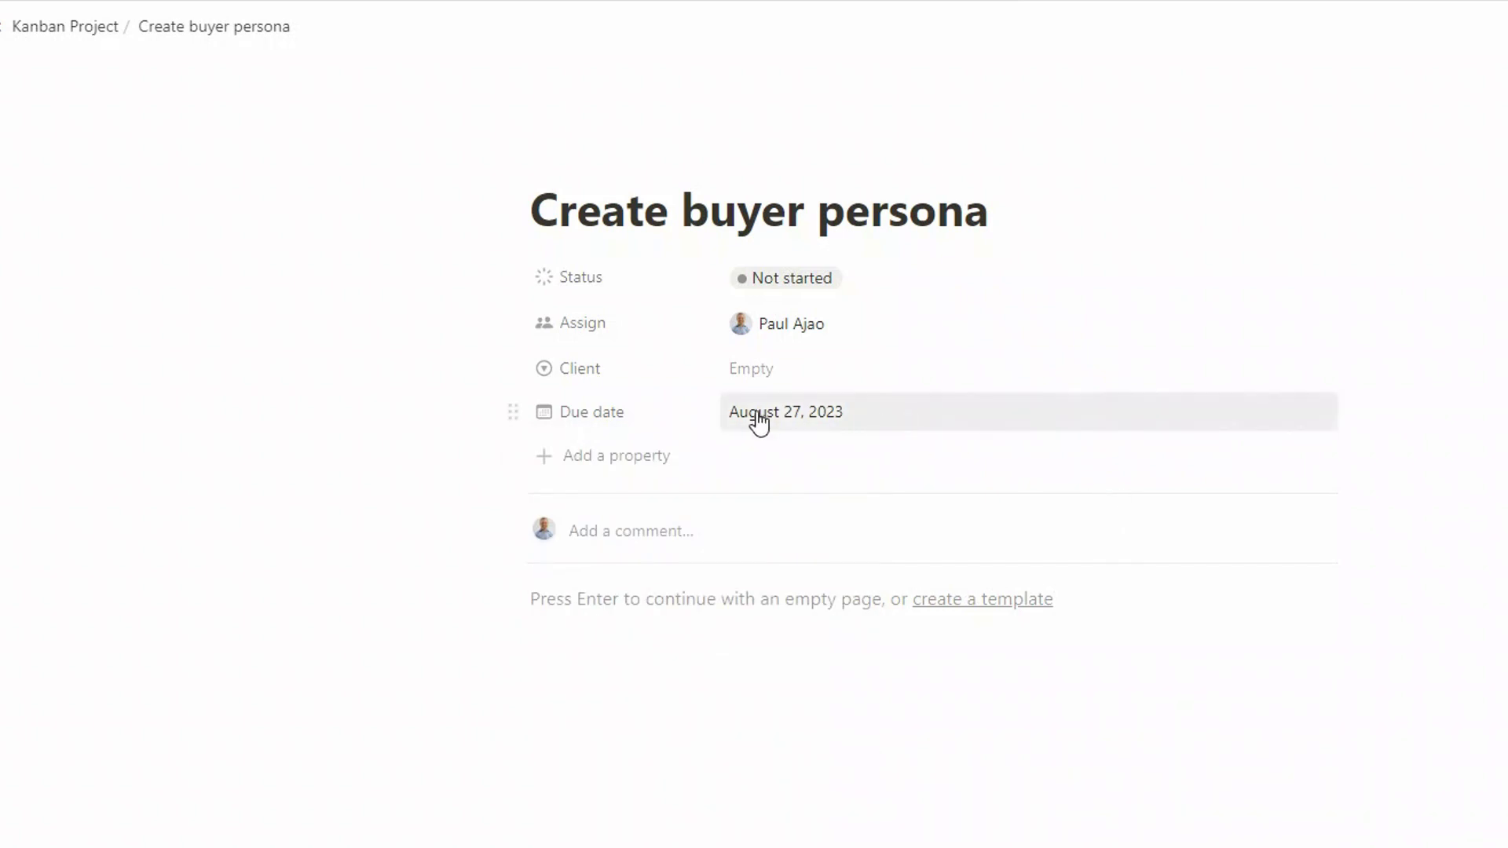
Create the option "Client 1" in the Client property of the "Create buyer persona" card
left_click(761, 373)
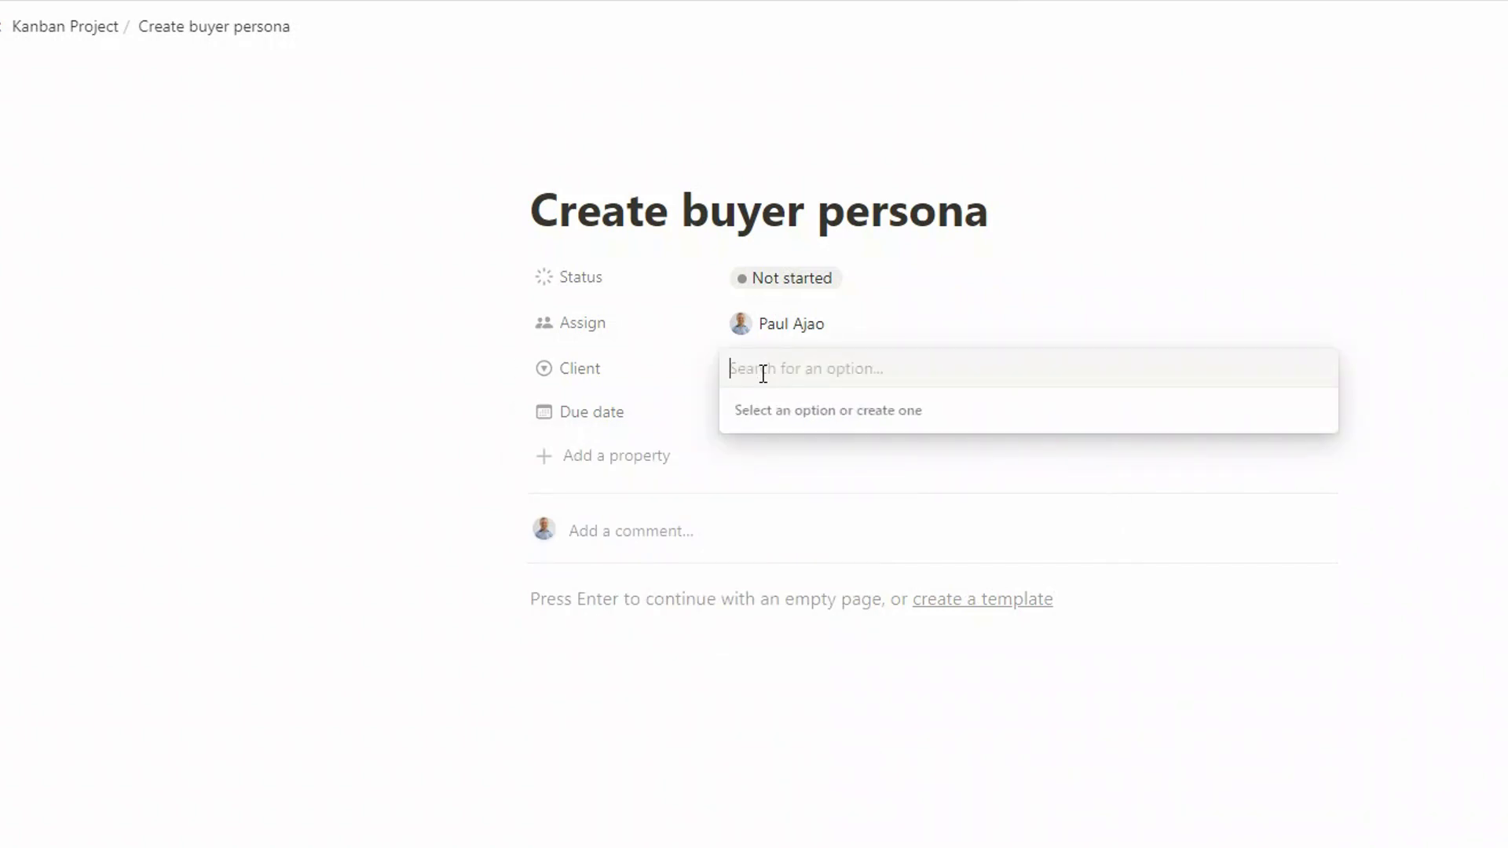
type("Cl")
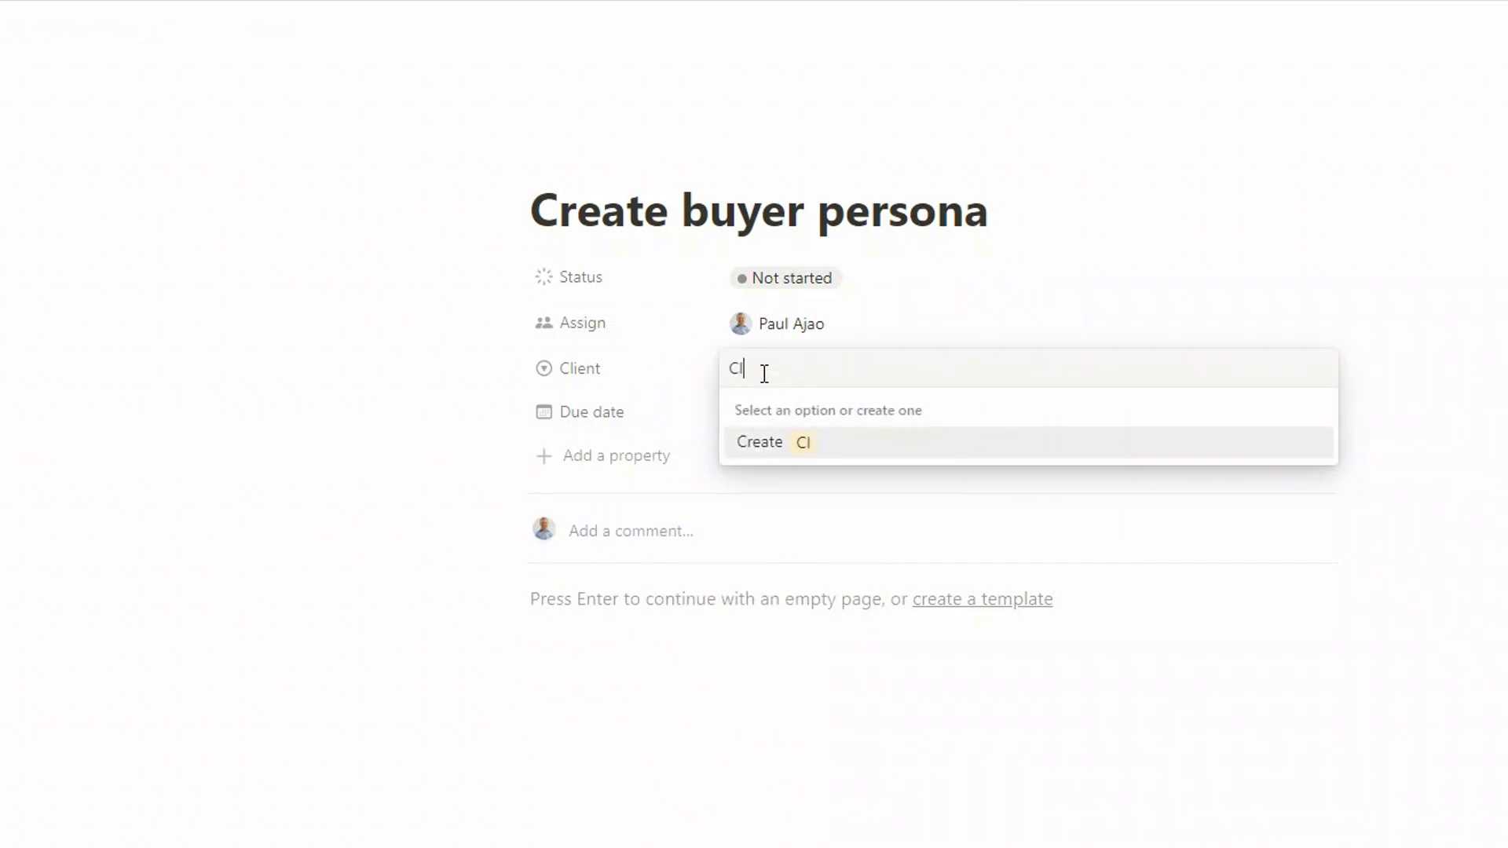
type("ient 1")
key("Return")
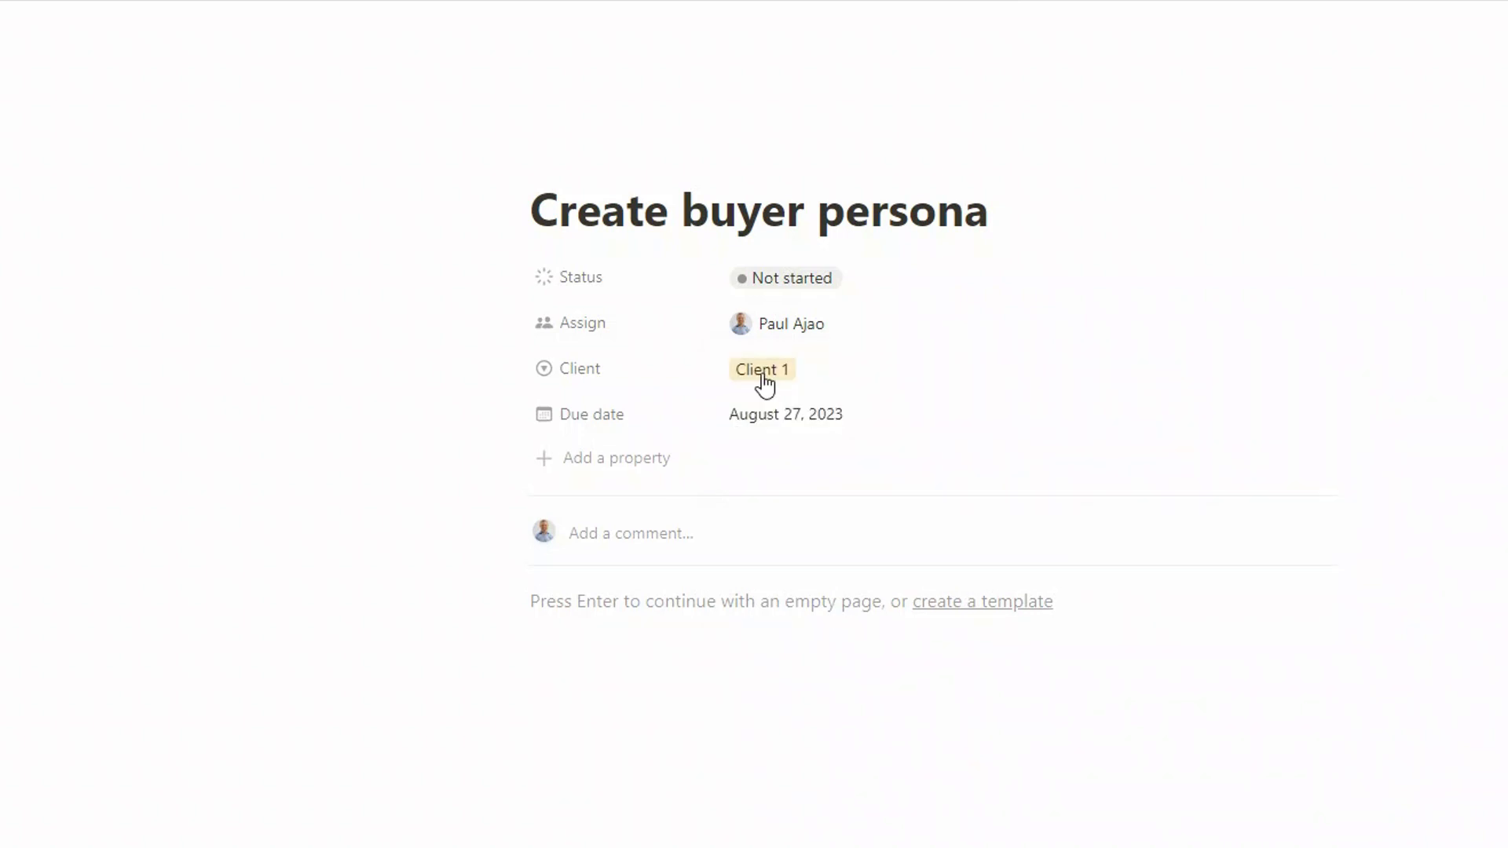
Create a second Client option, "Client 2", and make it the client of the "Create buyer persona" card
left_click(825, 385)
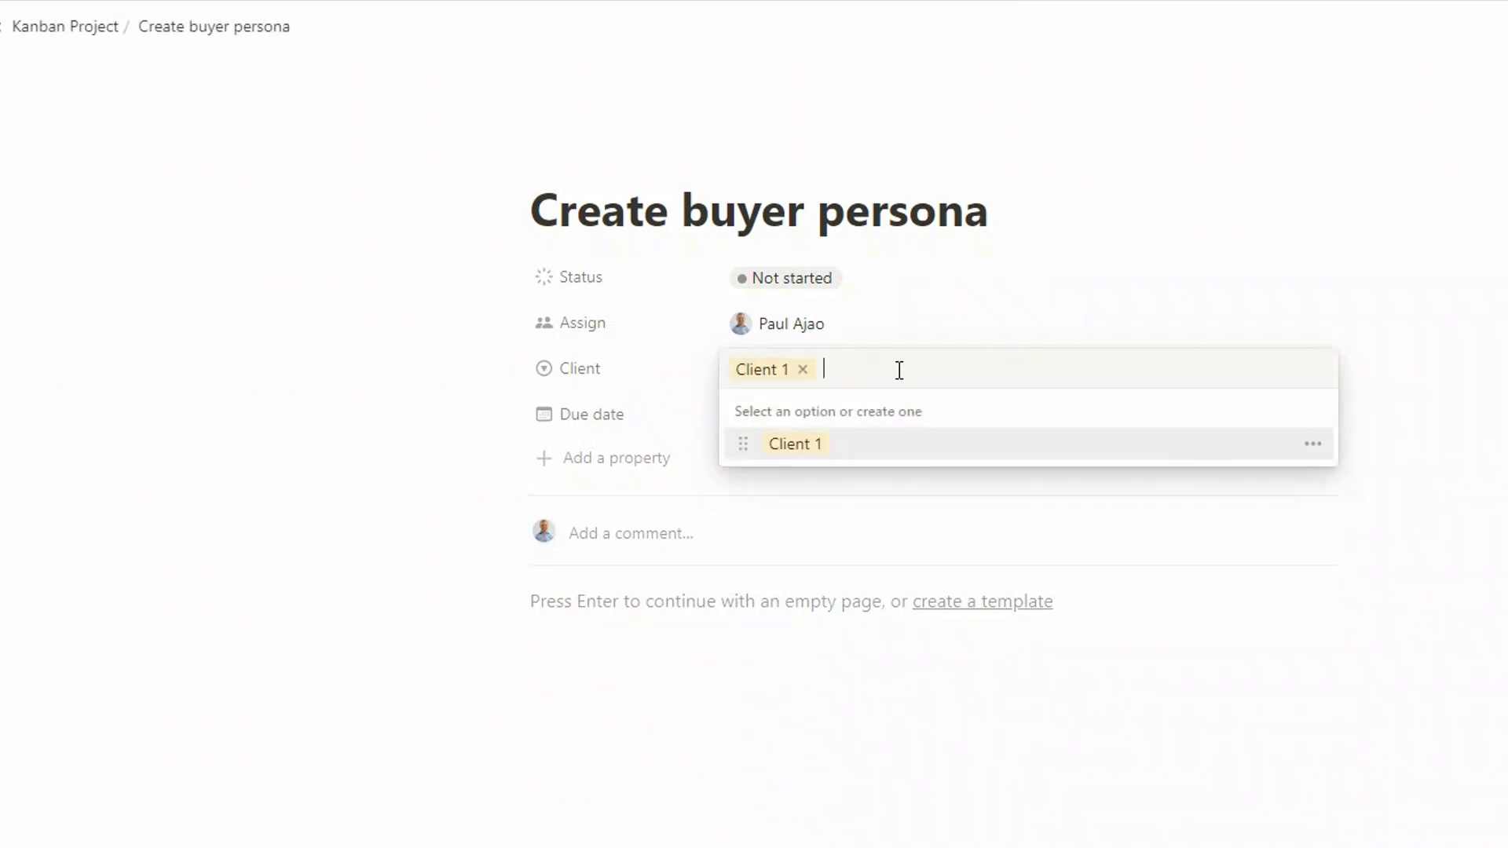
type("Client ")
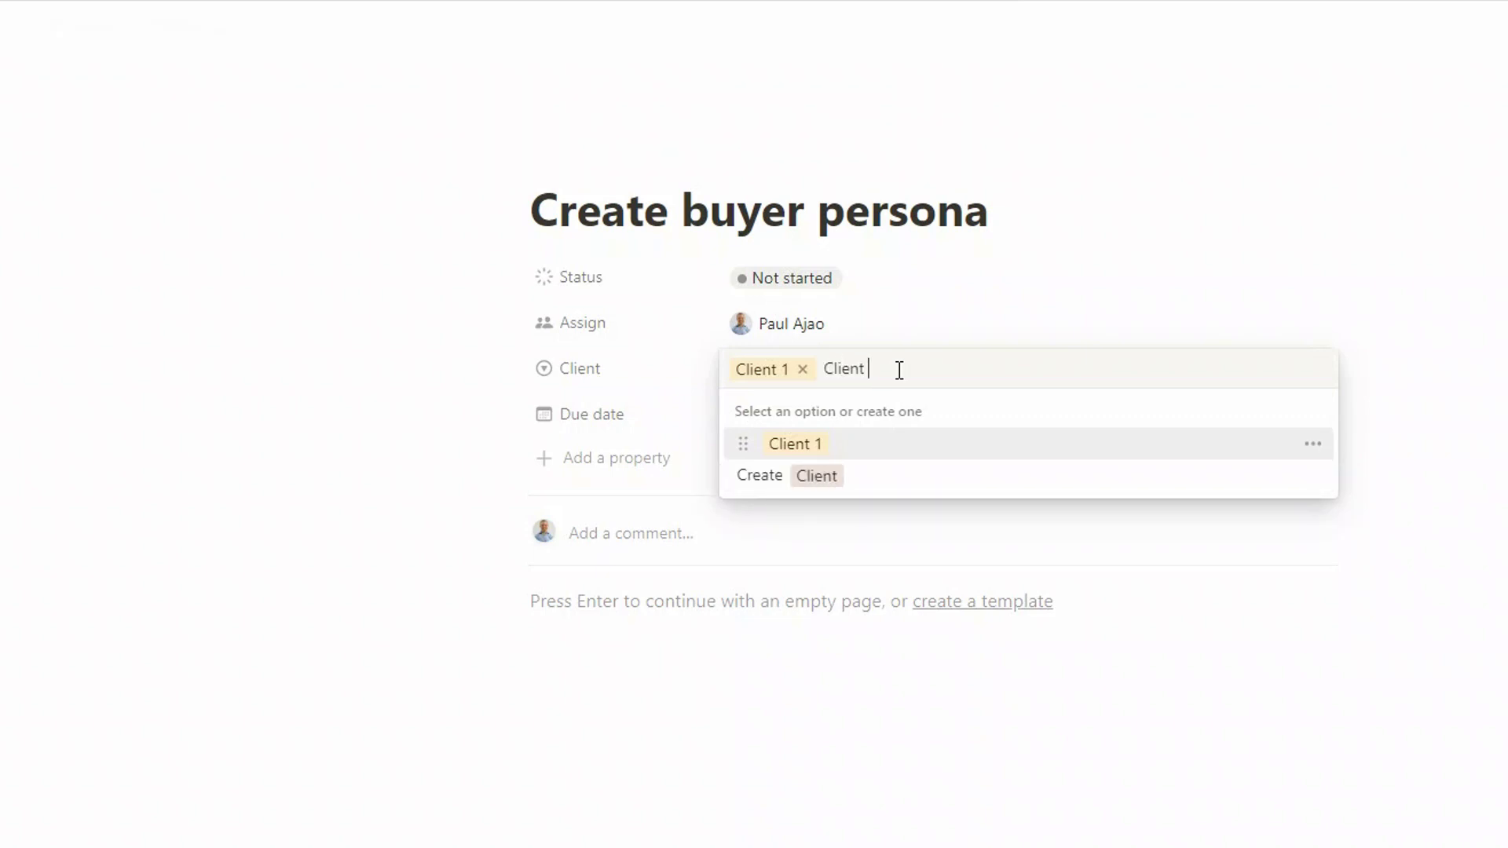
type("2")
key("Return")
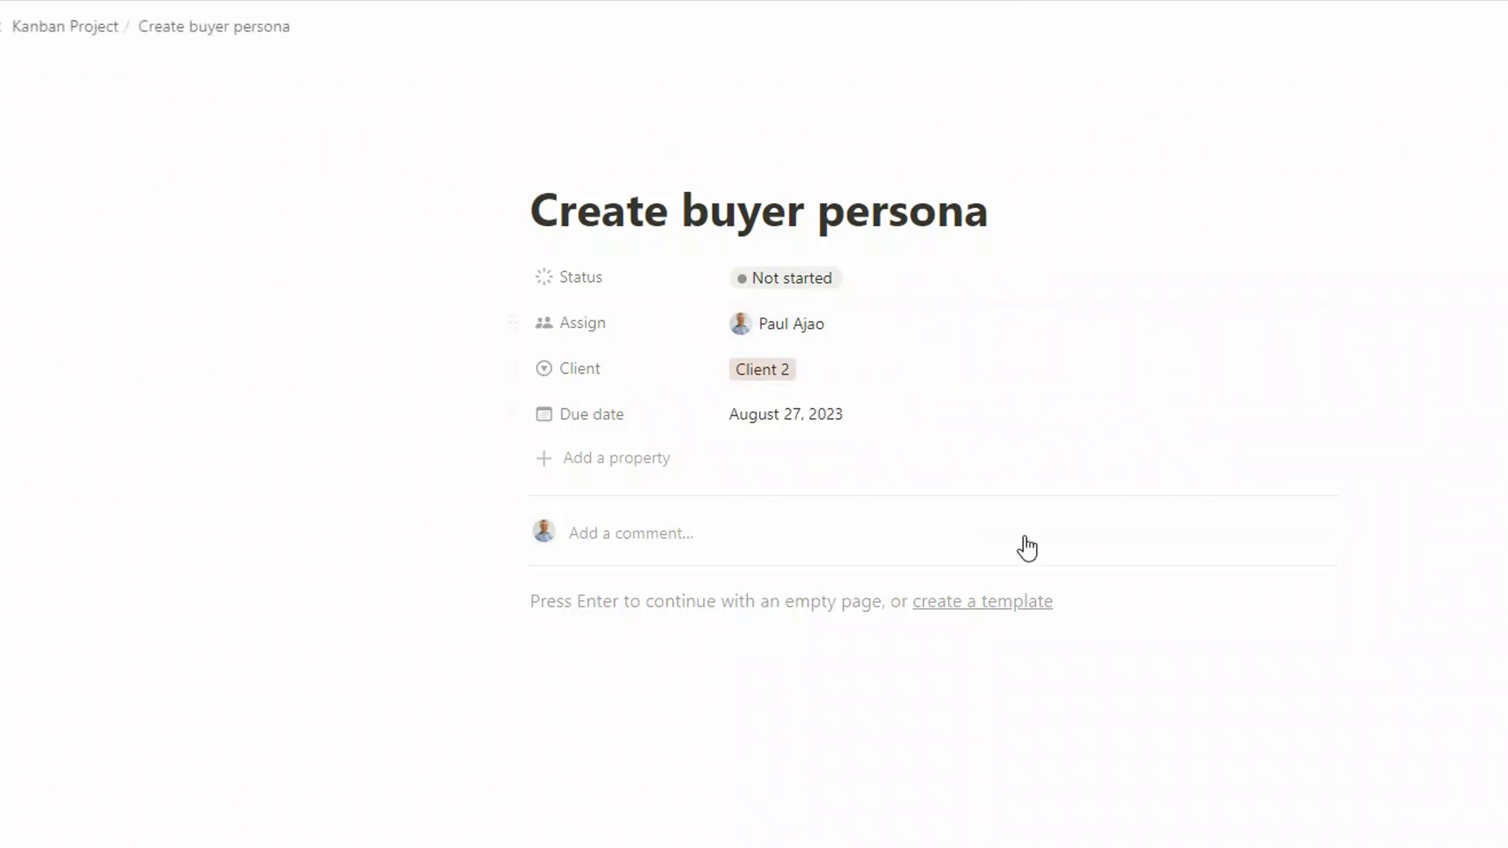
Write "Support materials" in the card's page body and turn it into a Heading 3
key("Return")
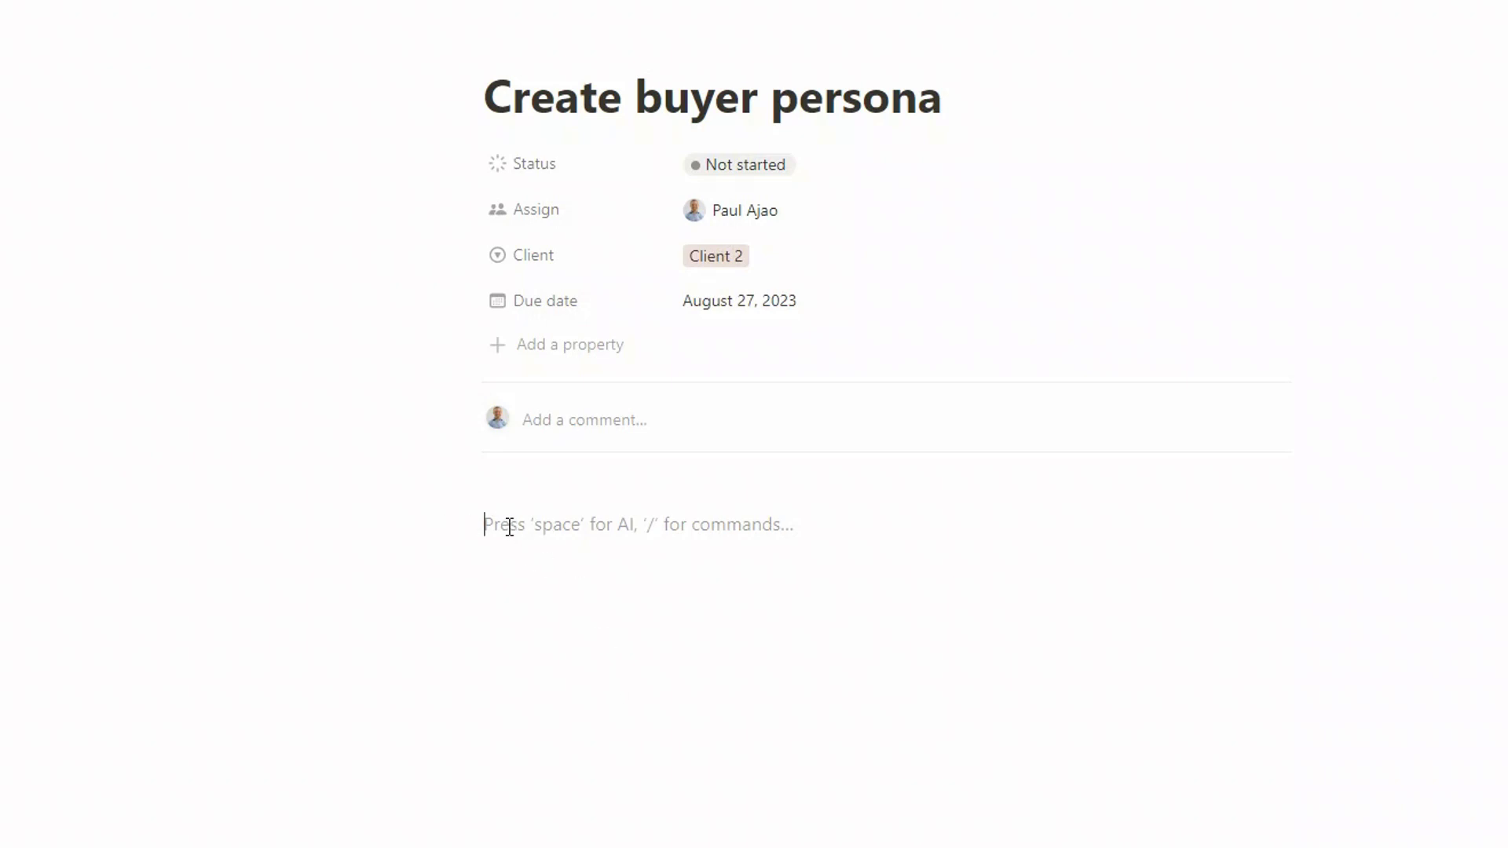
type("Sup")
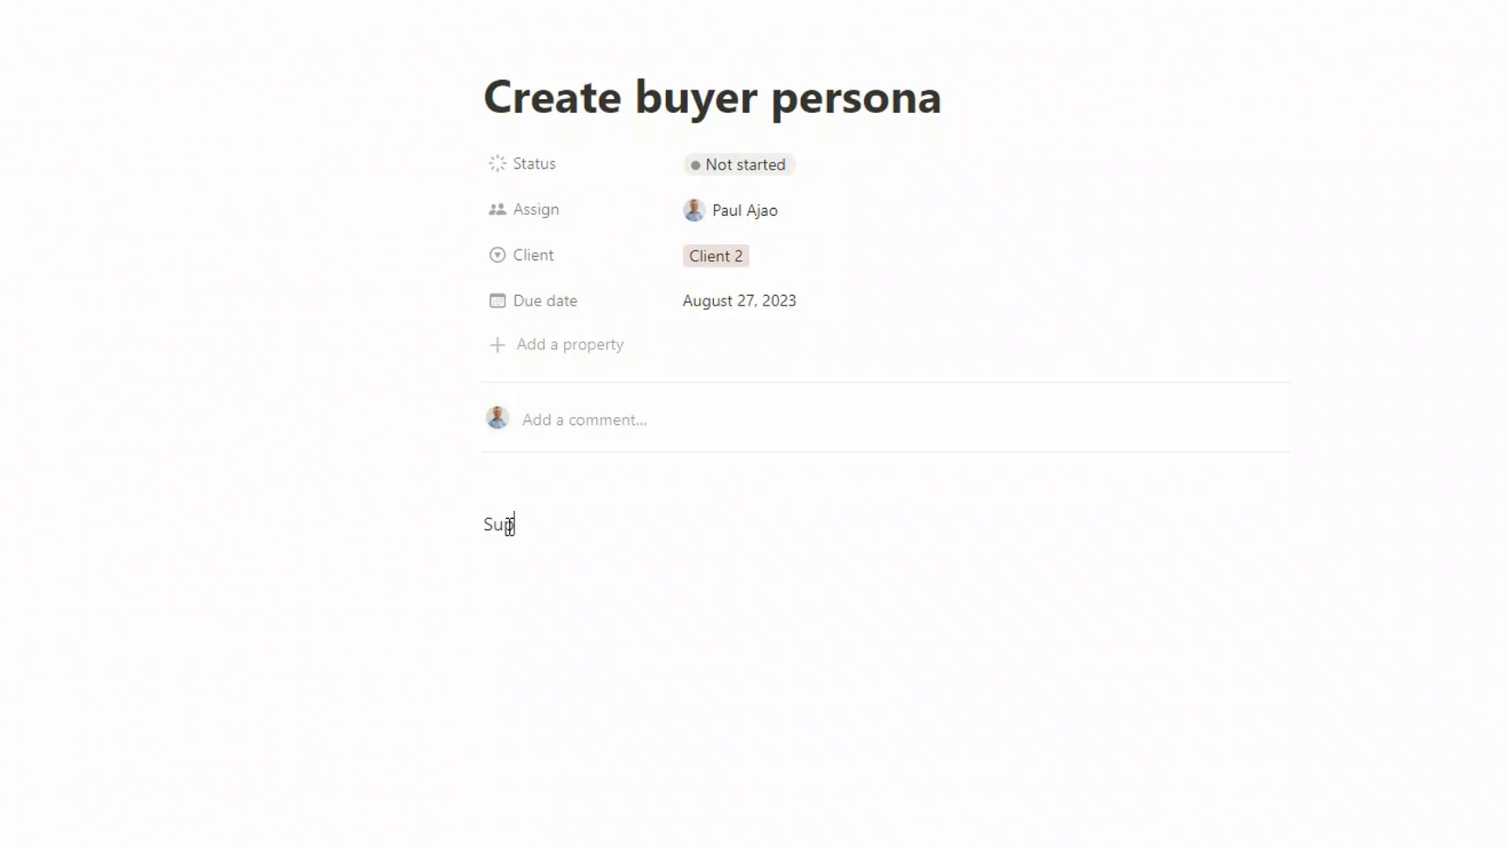
type("port materials")
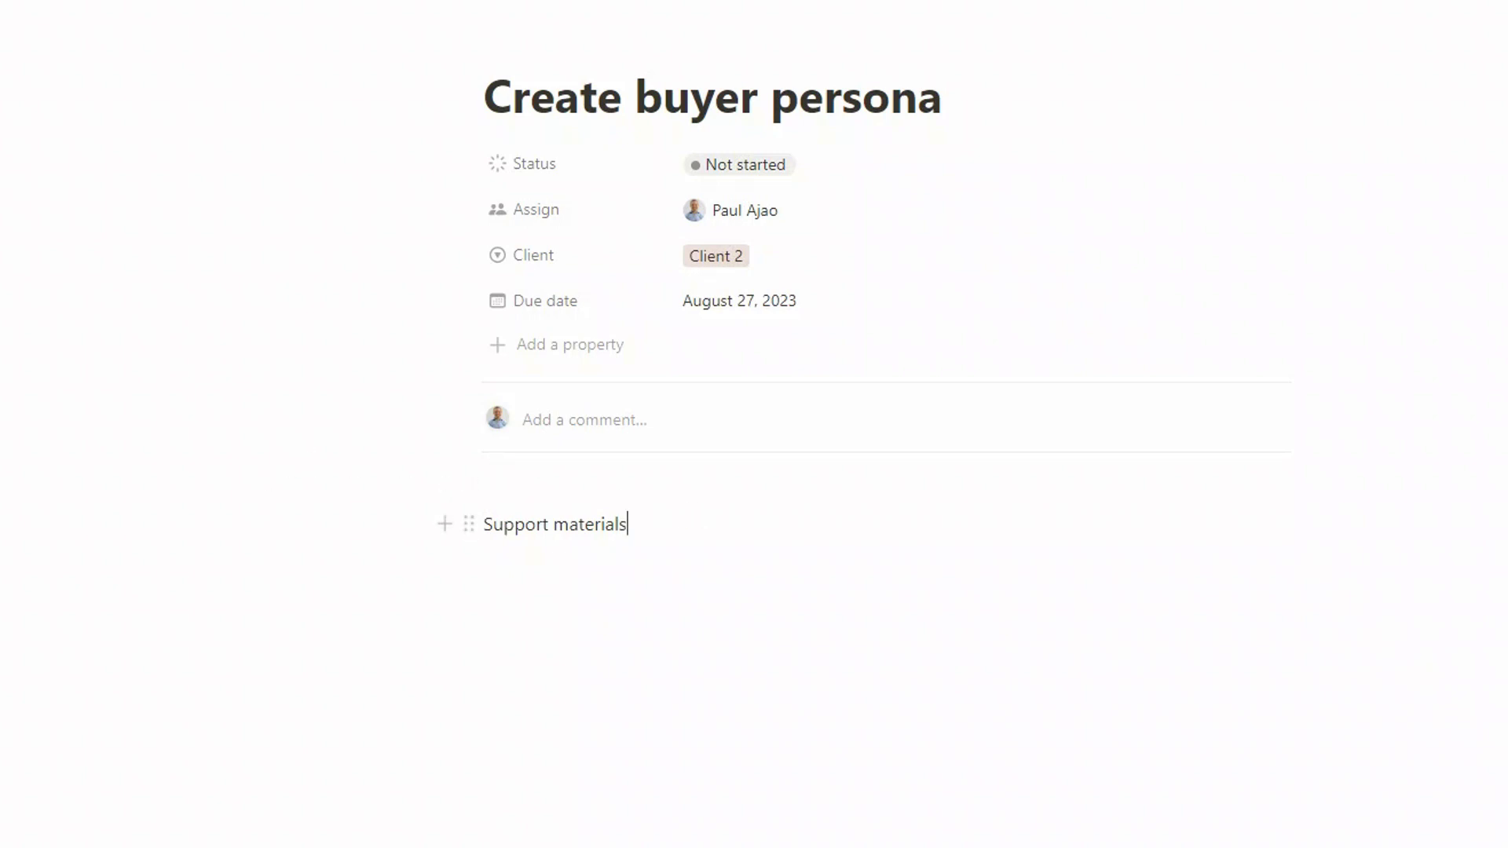
left_click_drag(629, 525, 469, 524)
left_click(571, 483)
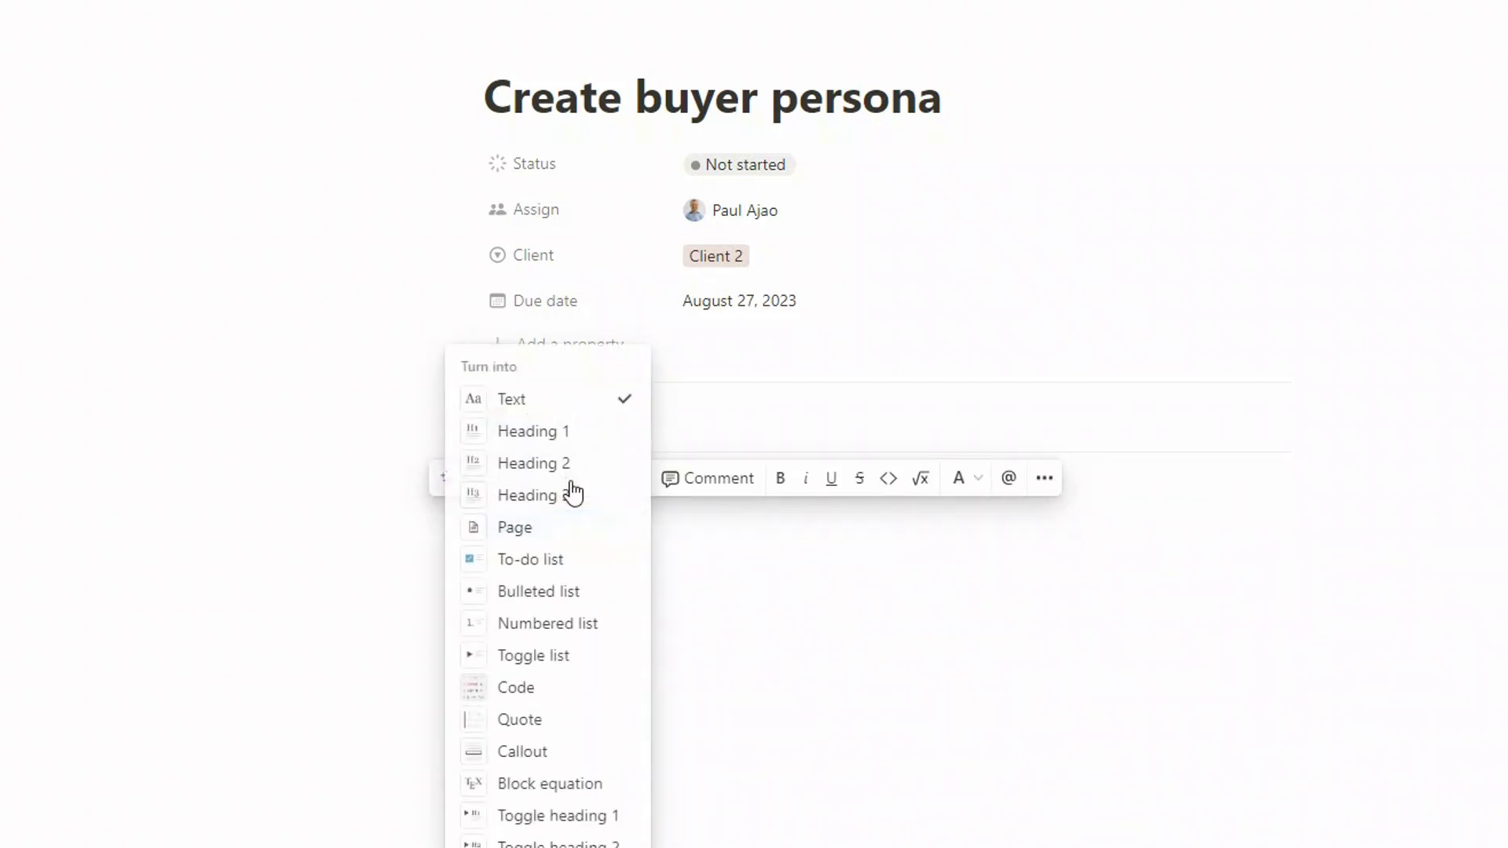
left_click(542, 495)
Insert a File block below the "Support materials" heading and dismiss its upload options without choosing a file
left_click(623, 597)
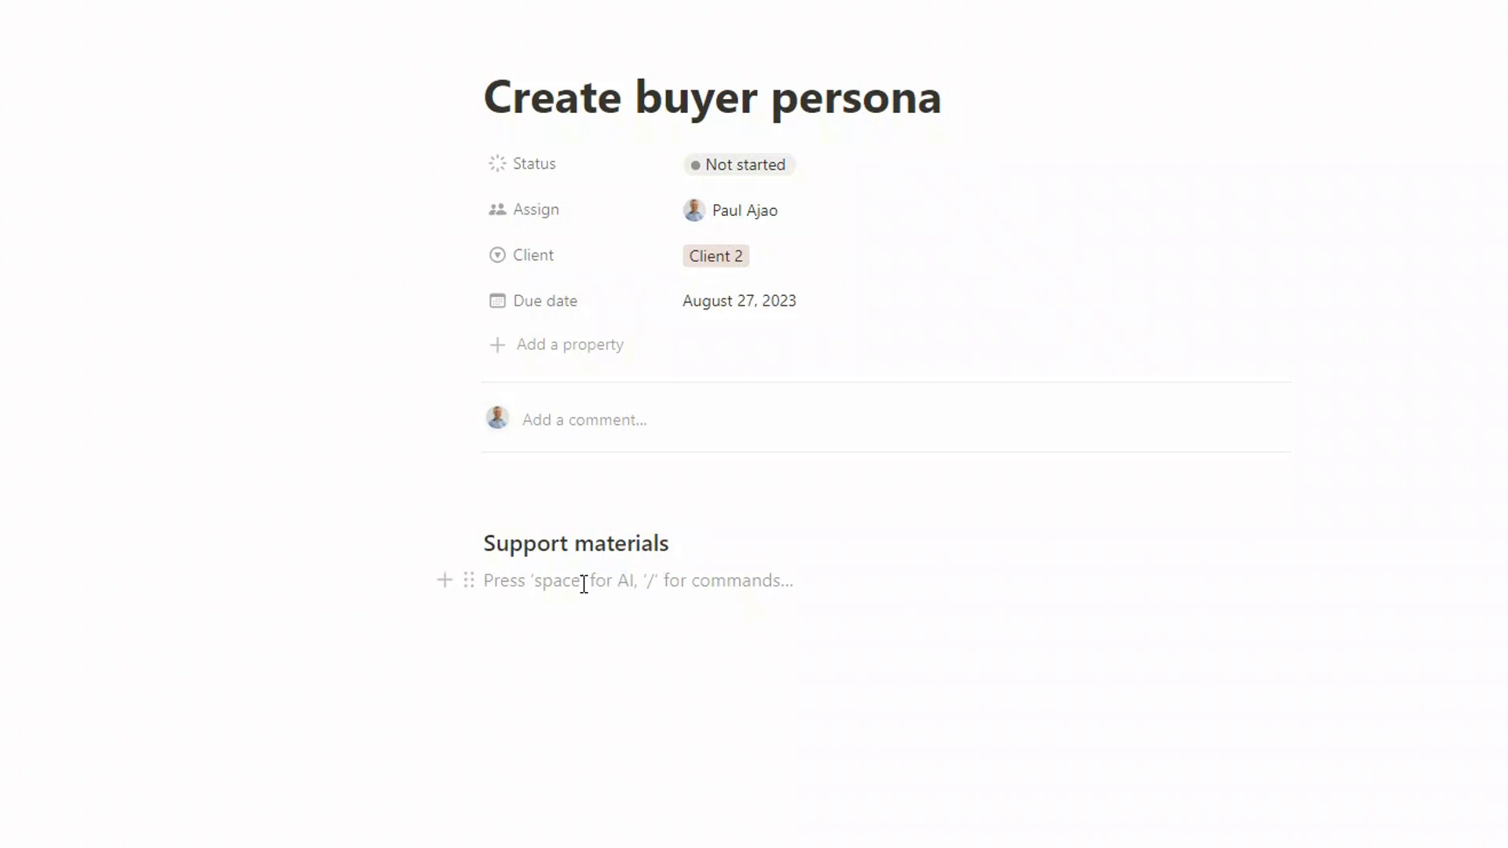
type("/")
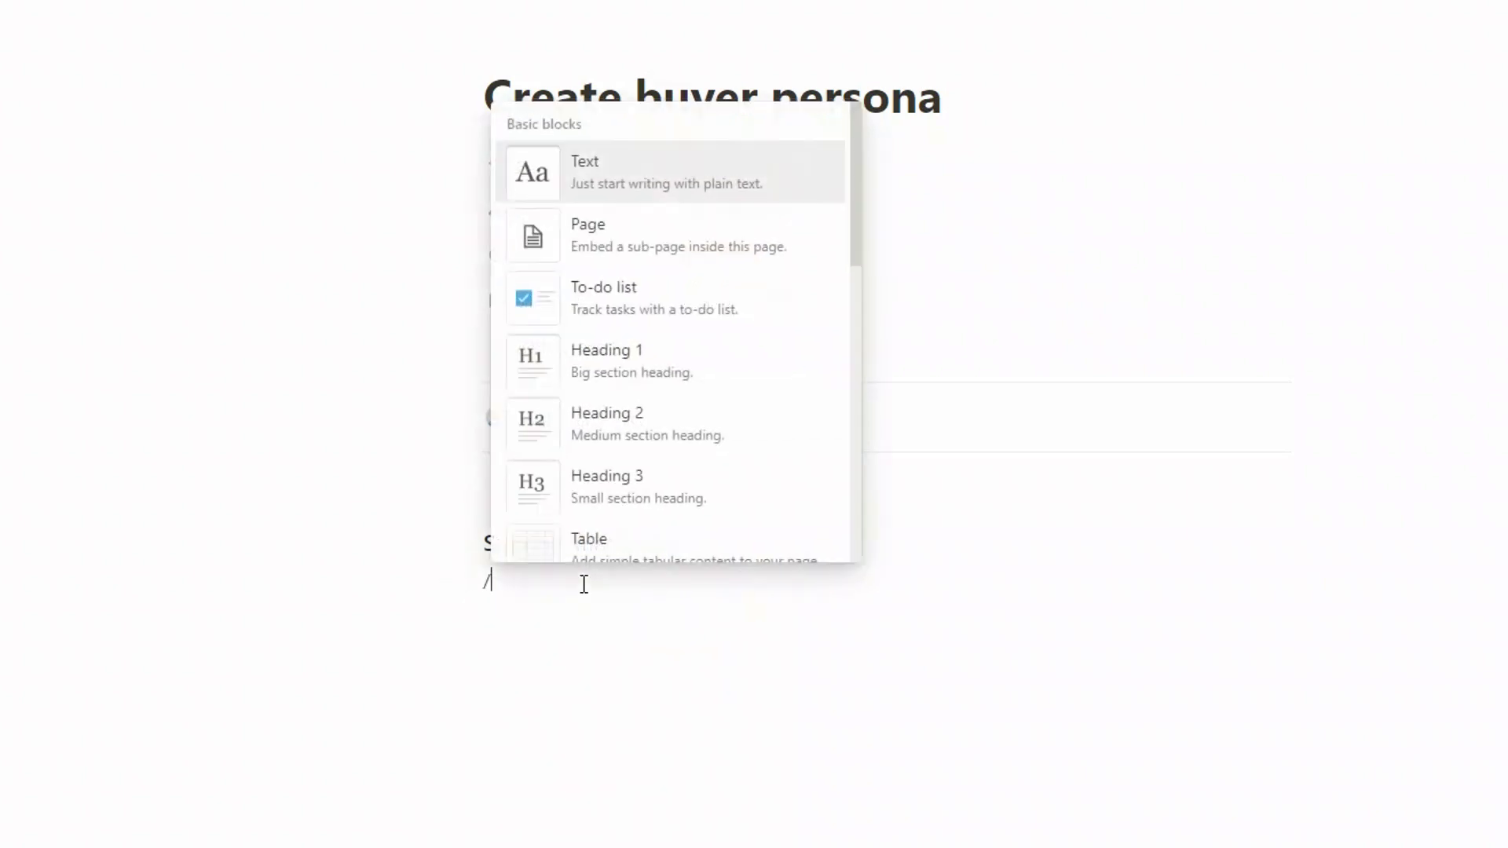
type("fil")
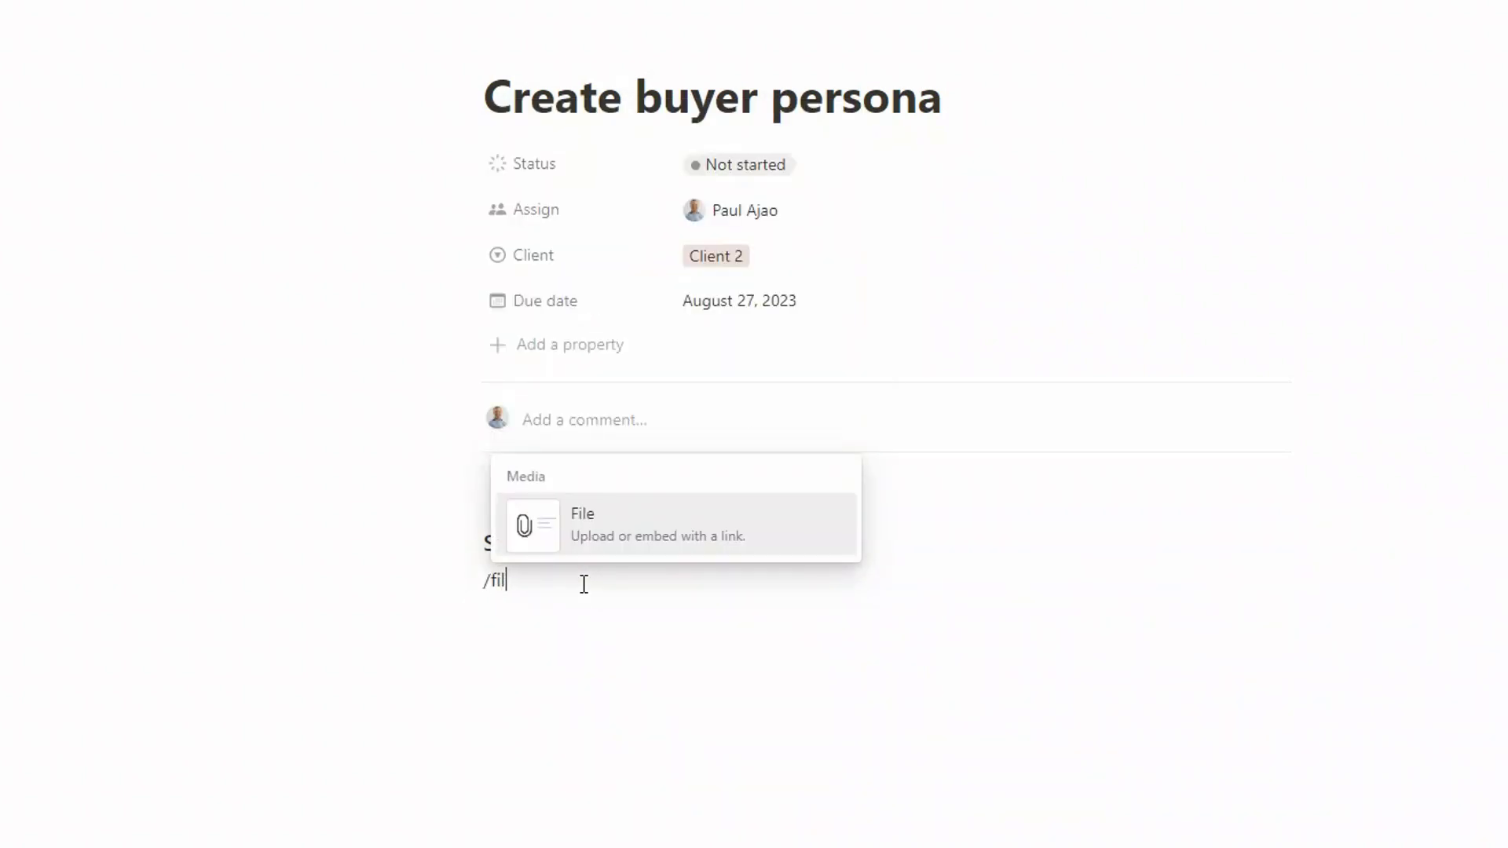
left_click(592, 545)
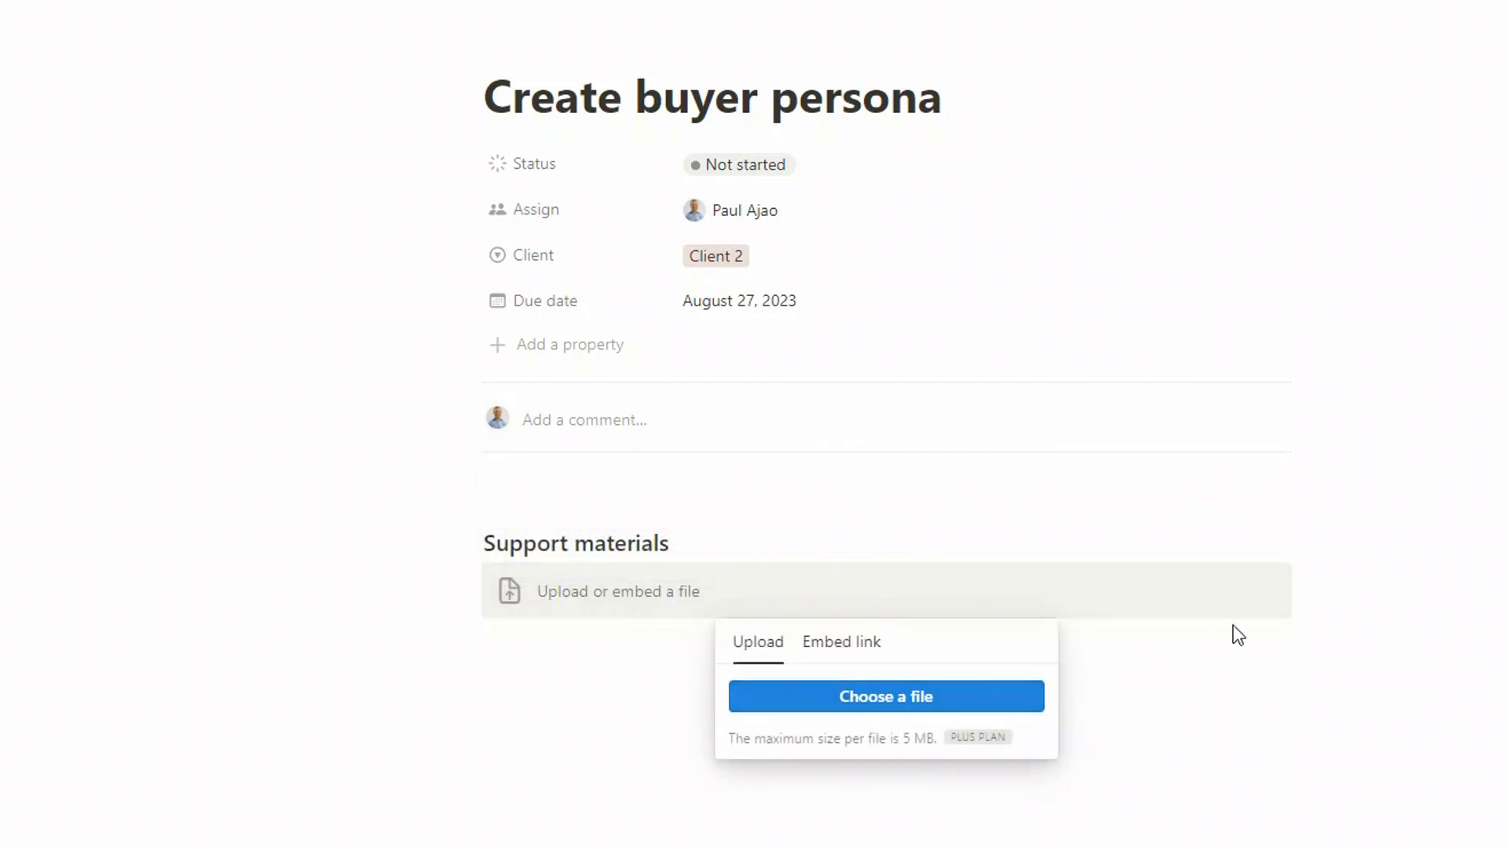
left_click(1229, 719)
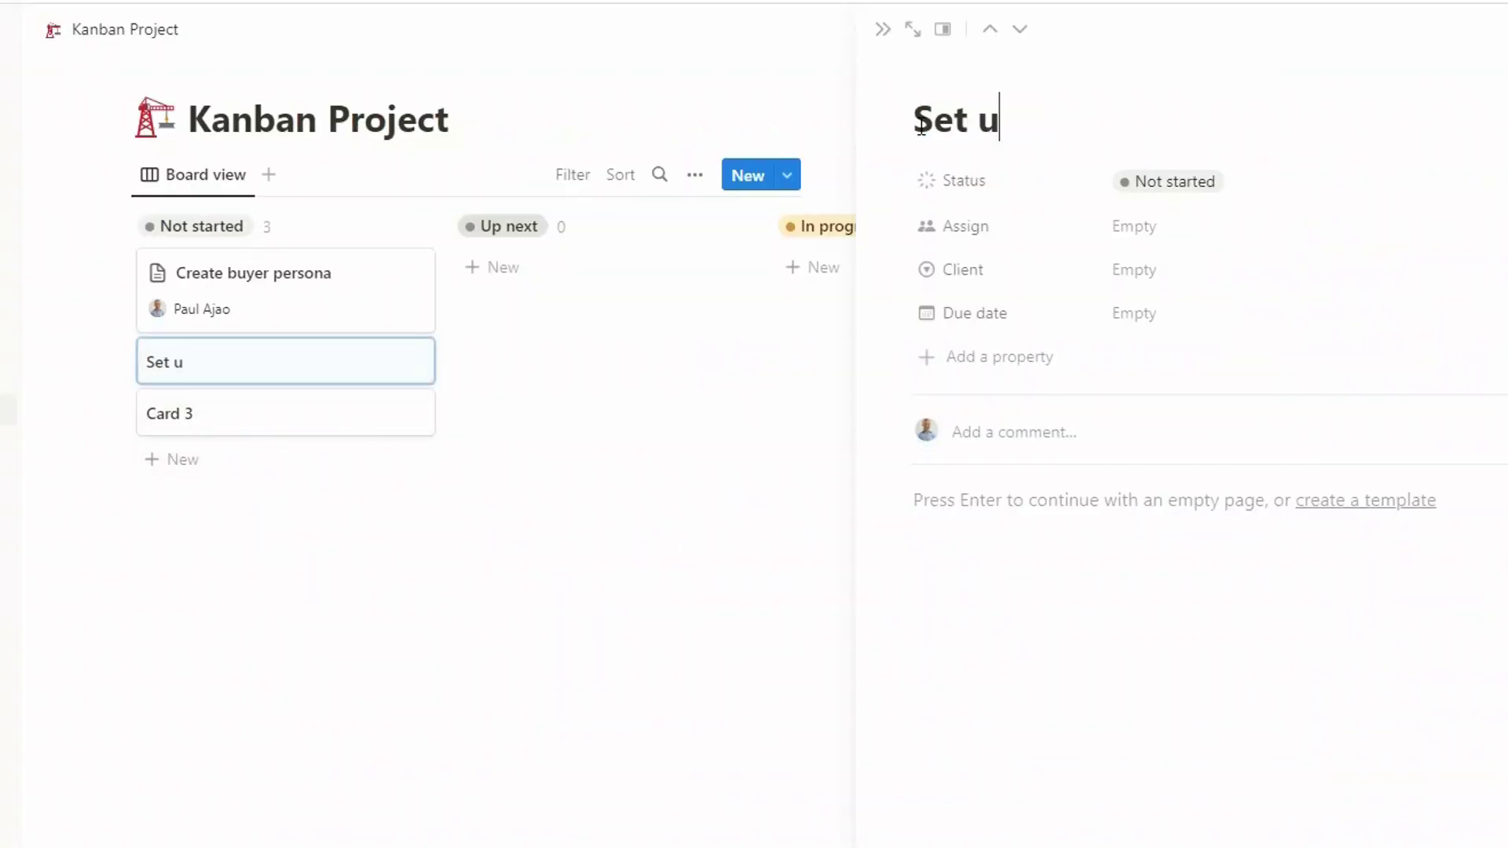
Name the second card "Set up Facebook Ads", set its client to Client 1 and open its due date
type("p facebook Ads")
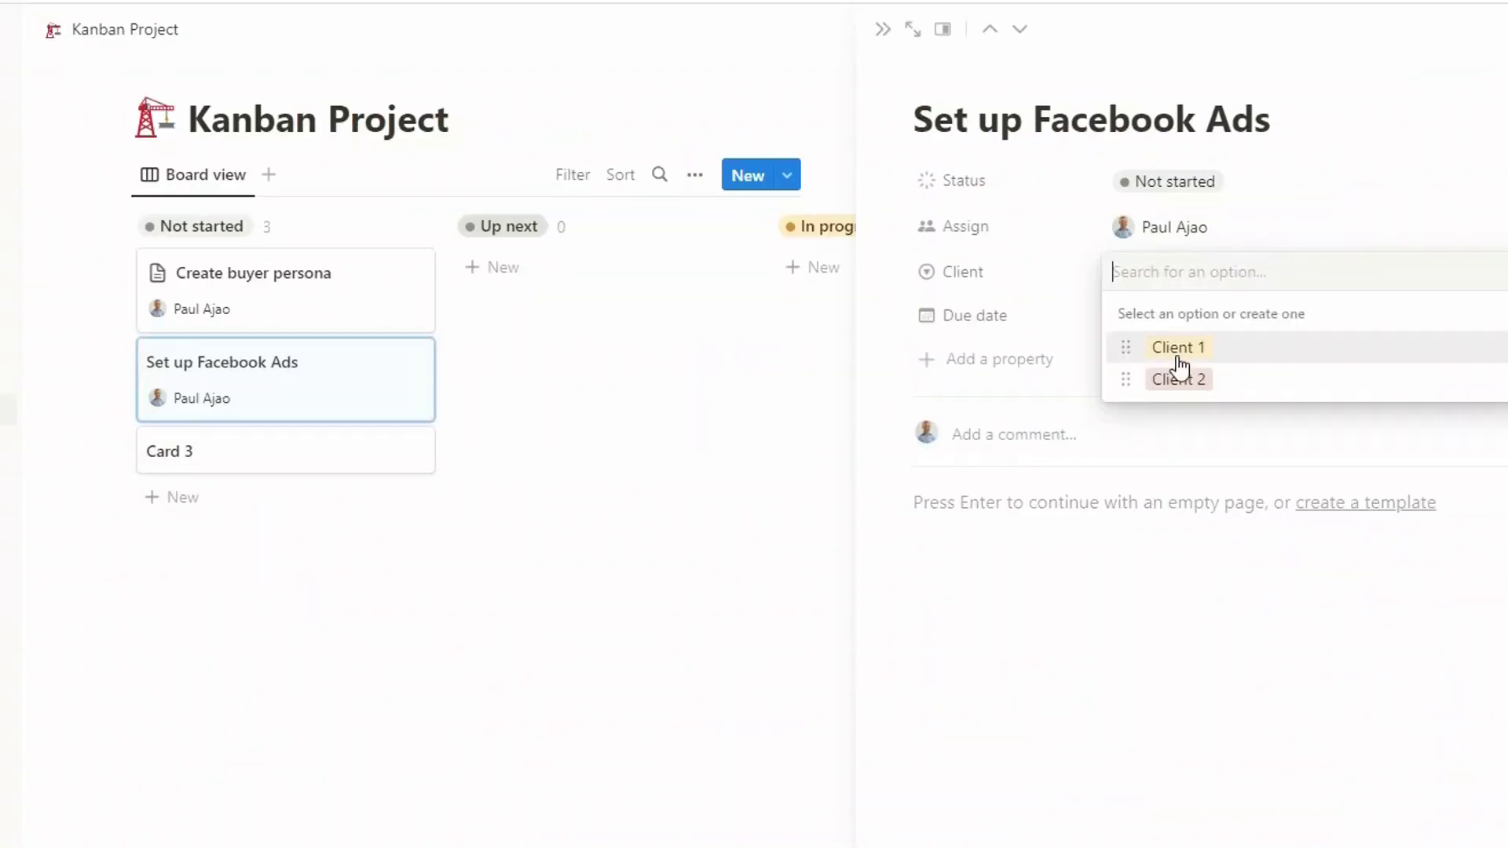
left_click(1178, 348)
left_click(1135, 315)
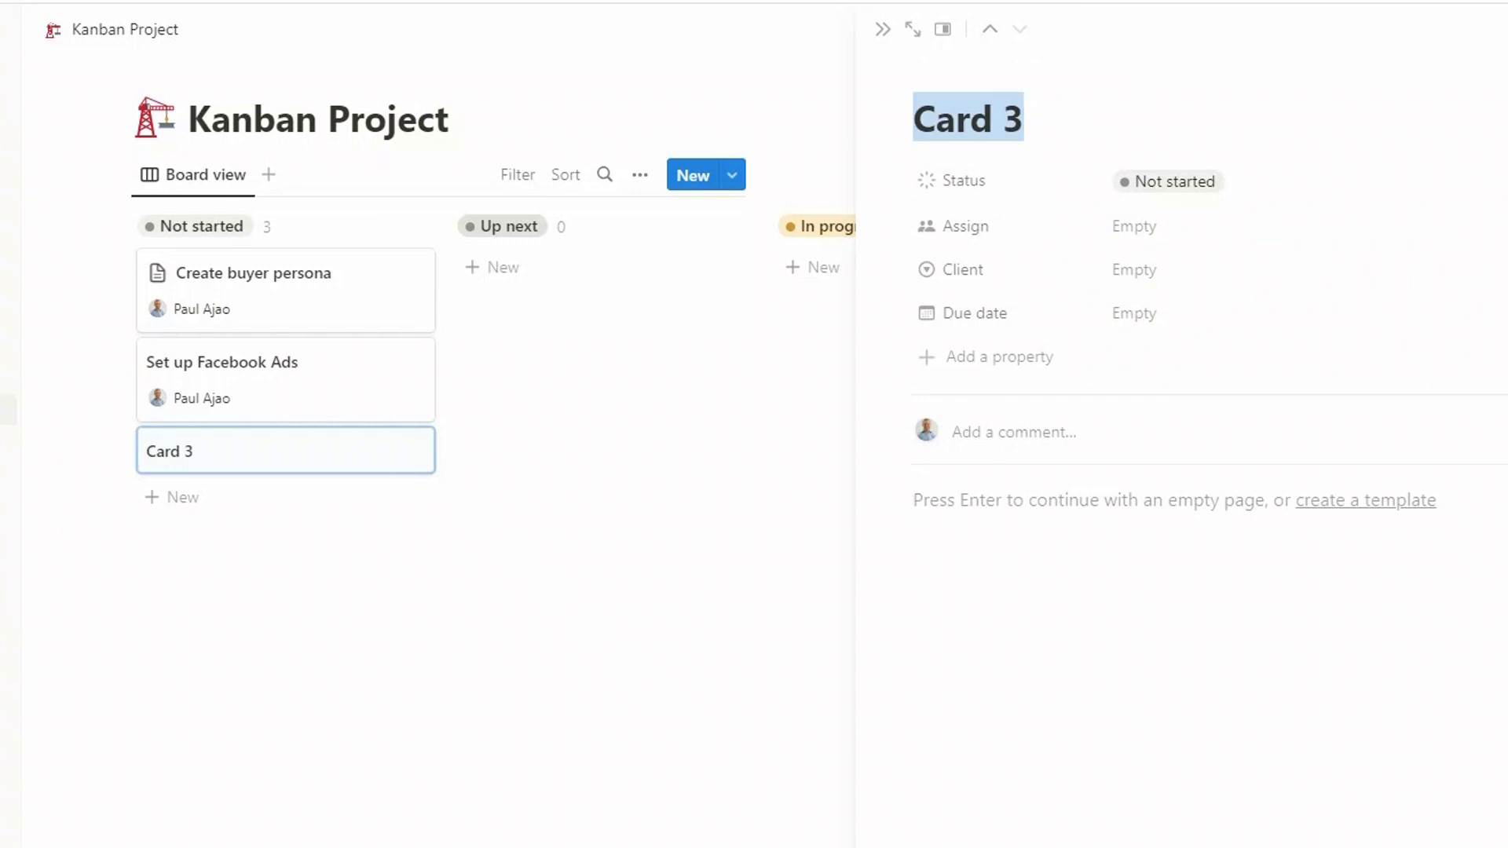
Rename Card 3 as "Create Instagram reels", with a capital I in Instagram
type("Create instagram reels")
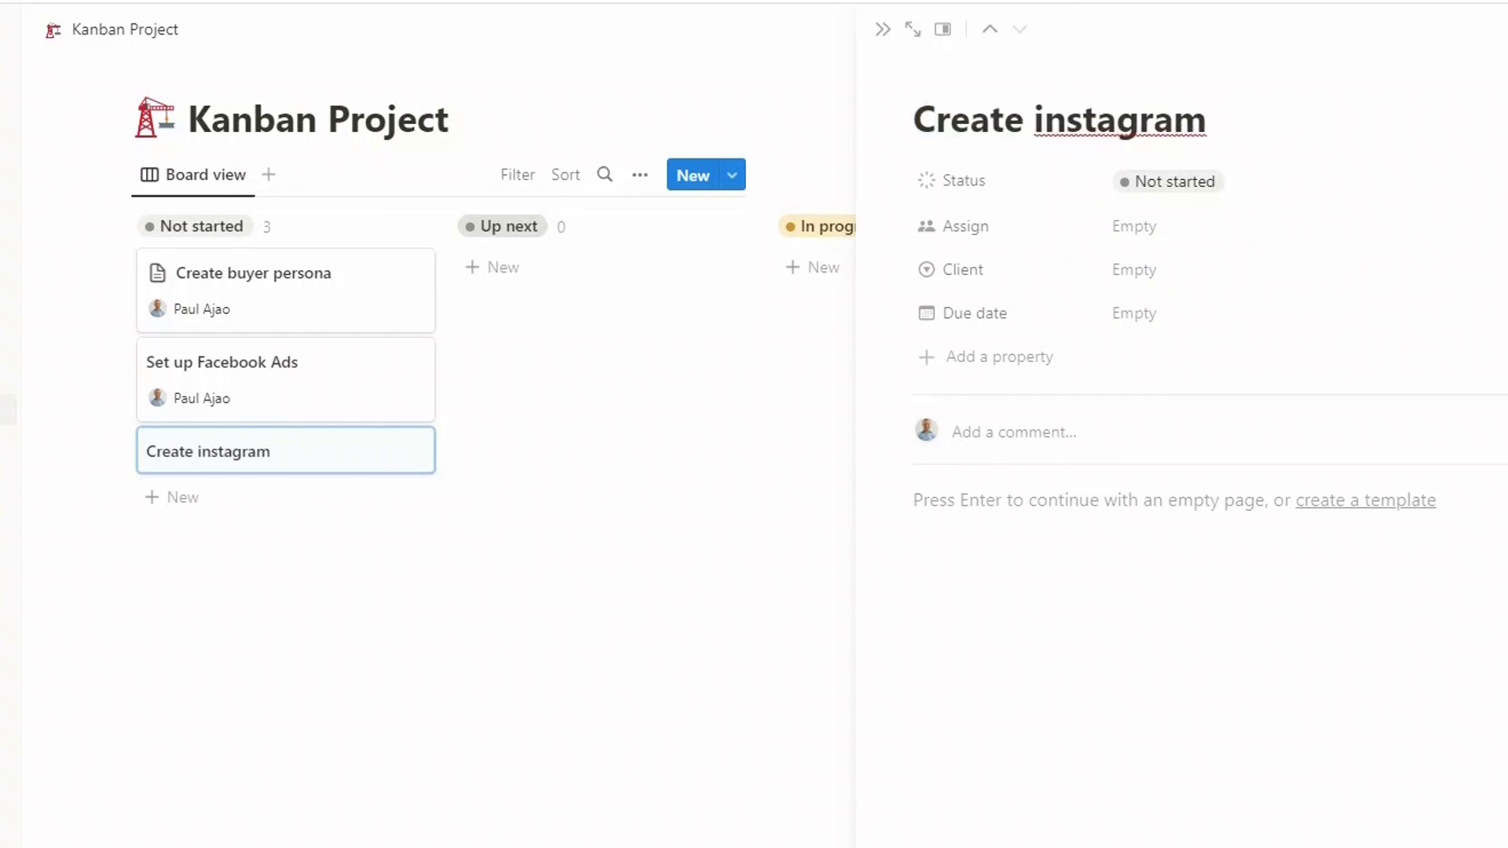
left_click(1046, 116)
key("BackSpace")
type("I")
Fill in the assignee of the "Create Instagram reels" card, set its client to Client 2 and open its due date
left_click(1135, 226)
left_click(1135, 271)
left_click(1178, 380)
left_click(1135, 318)
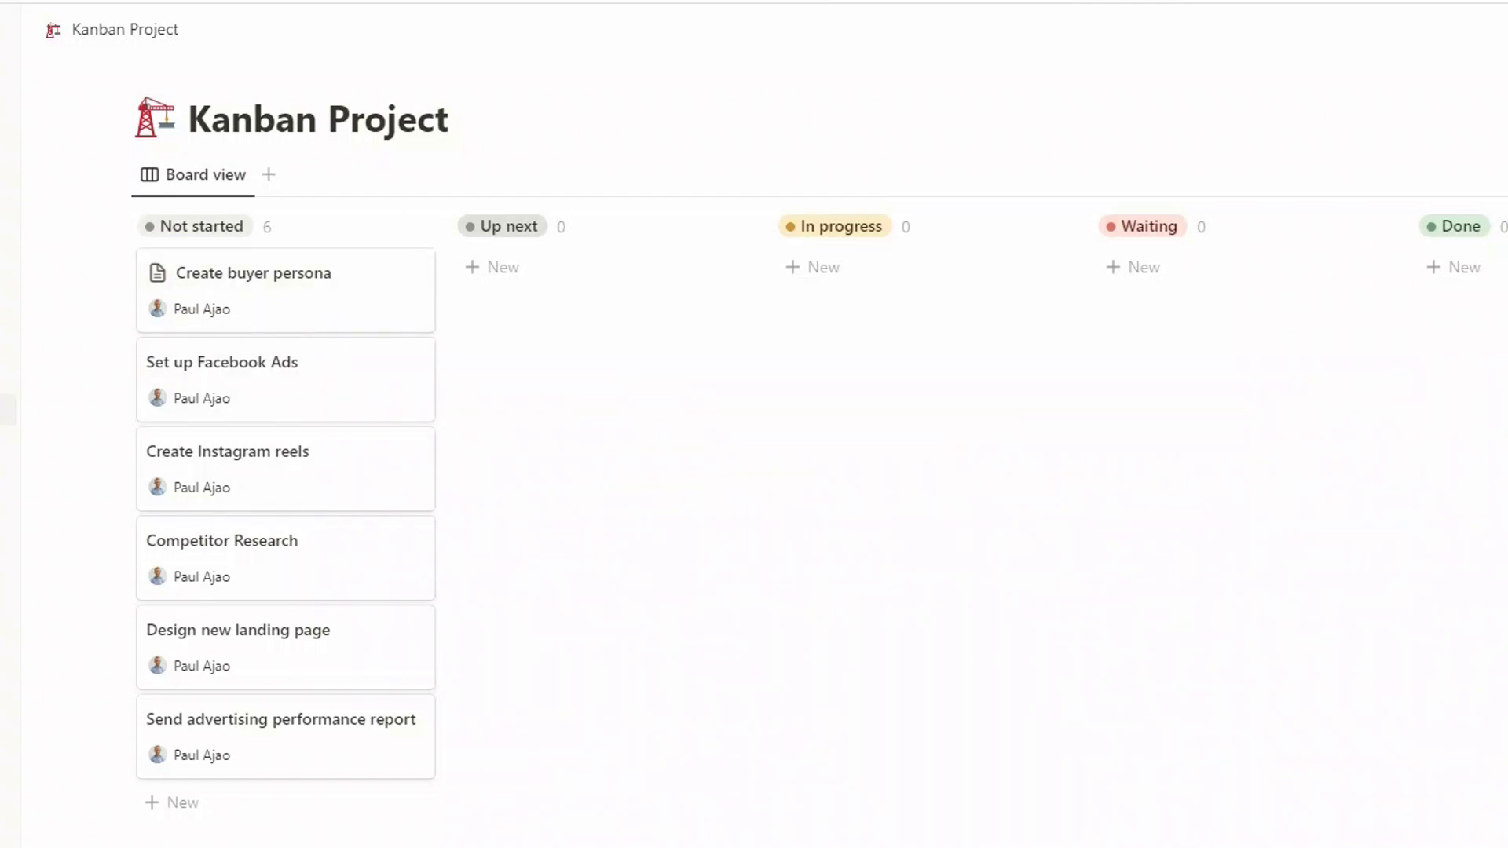
Hide the Assign property on the board's cards and show Due date instead
left_click(1324, 175)
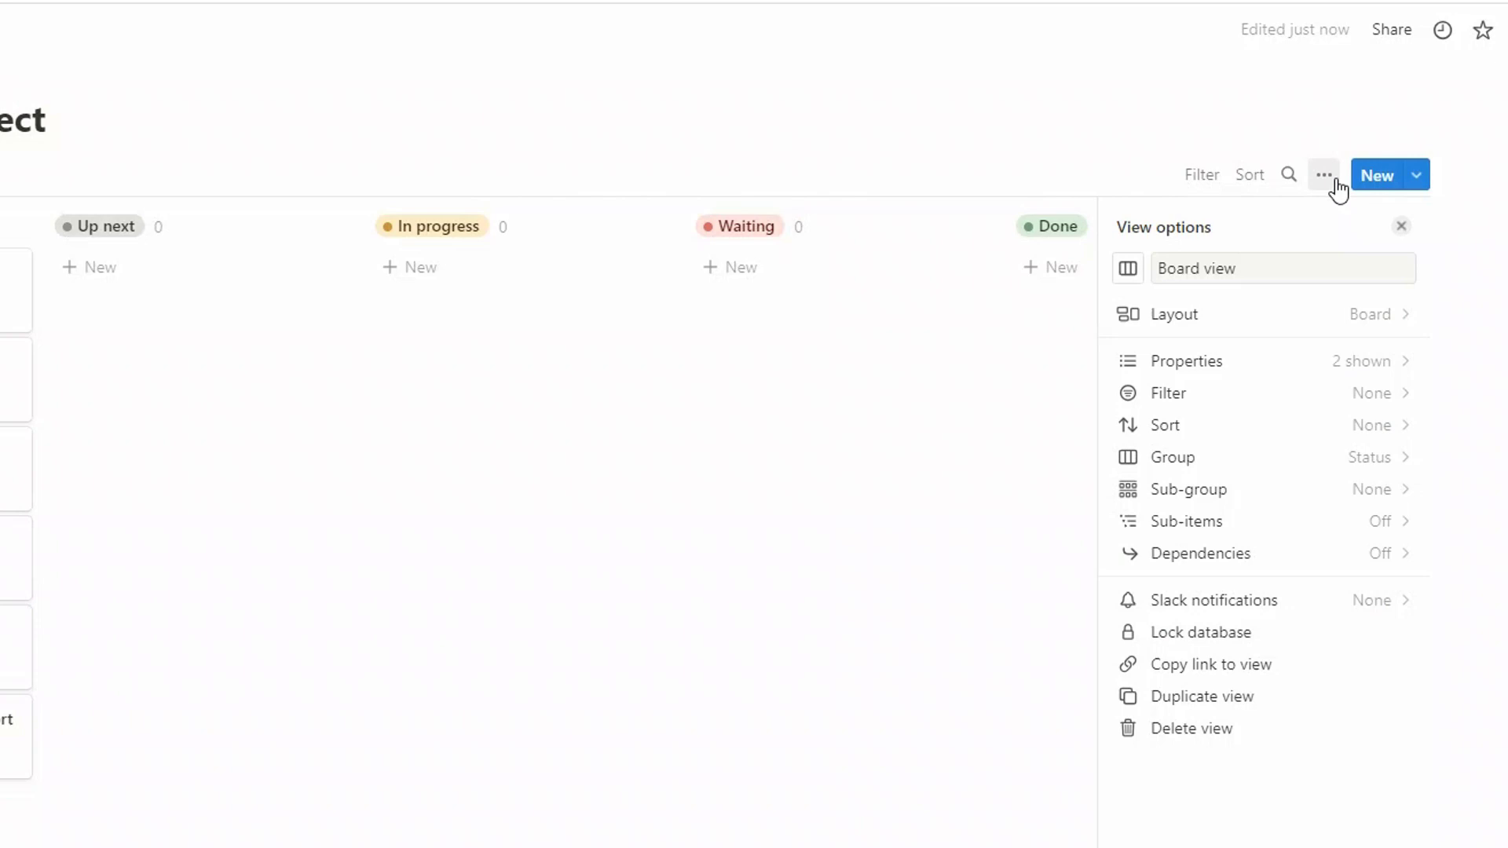
left_click(1198, 363)
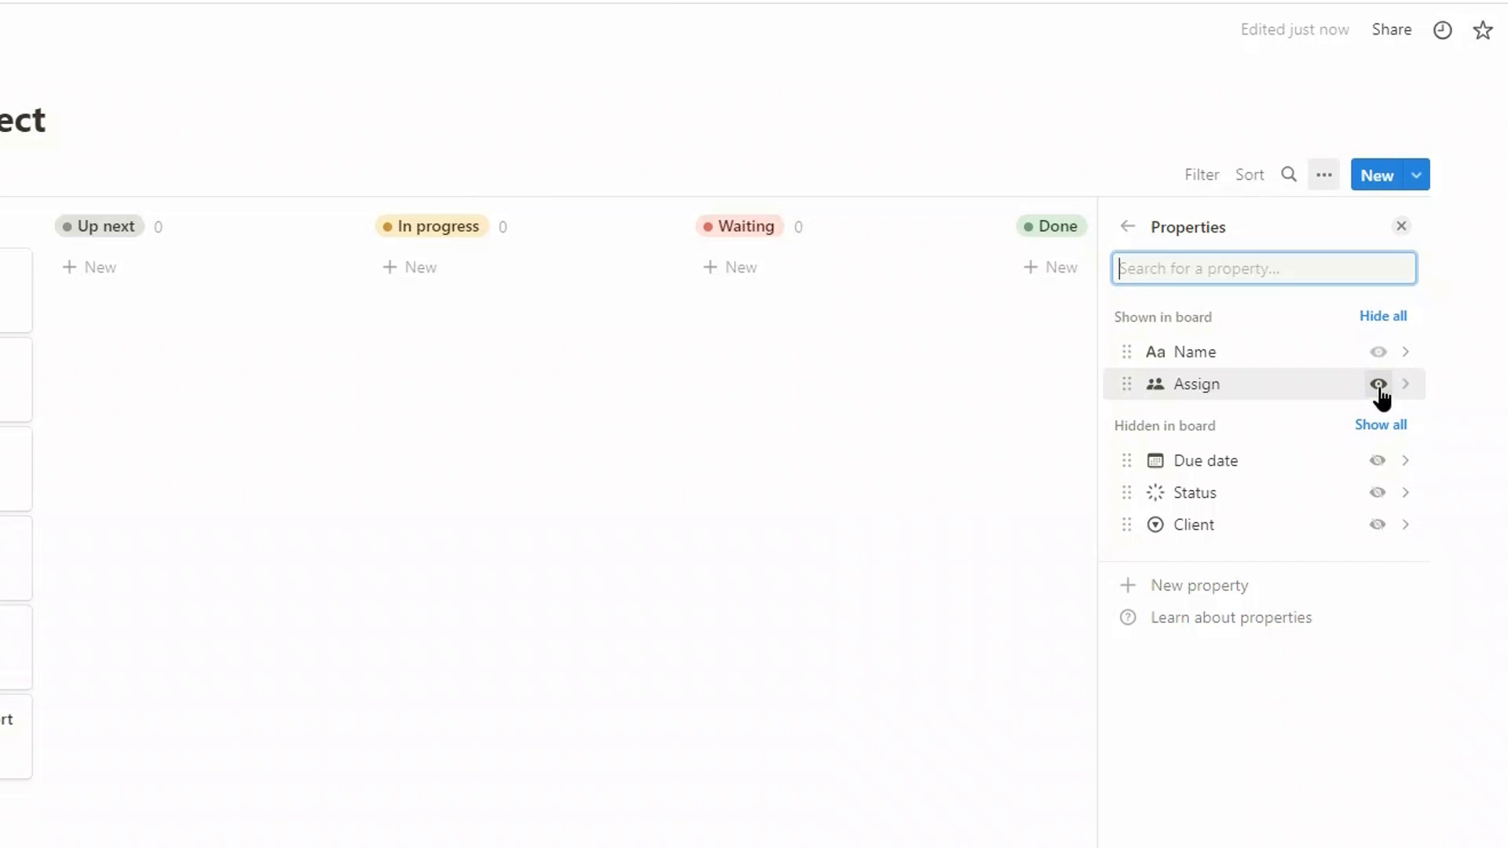
left_click(1378, 385)
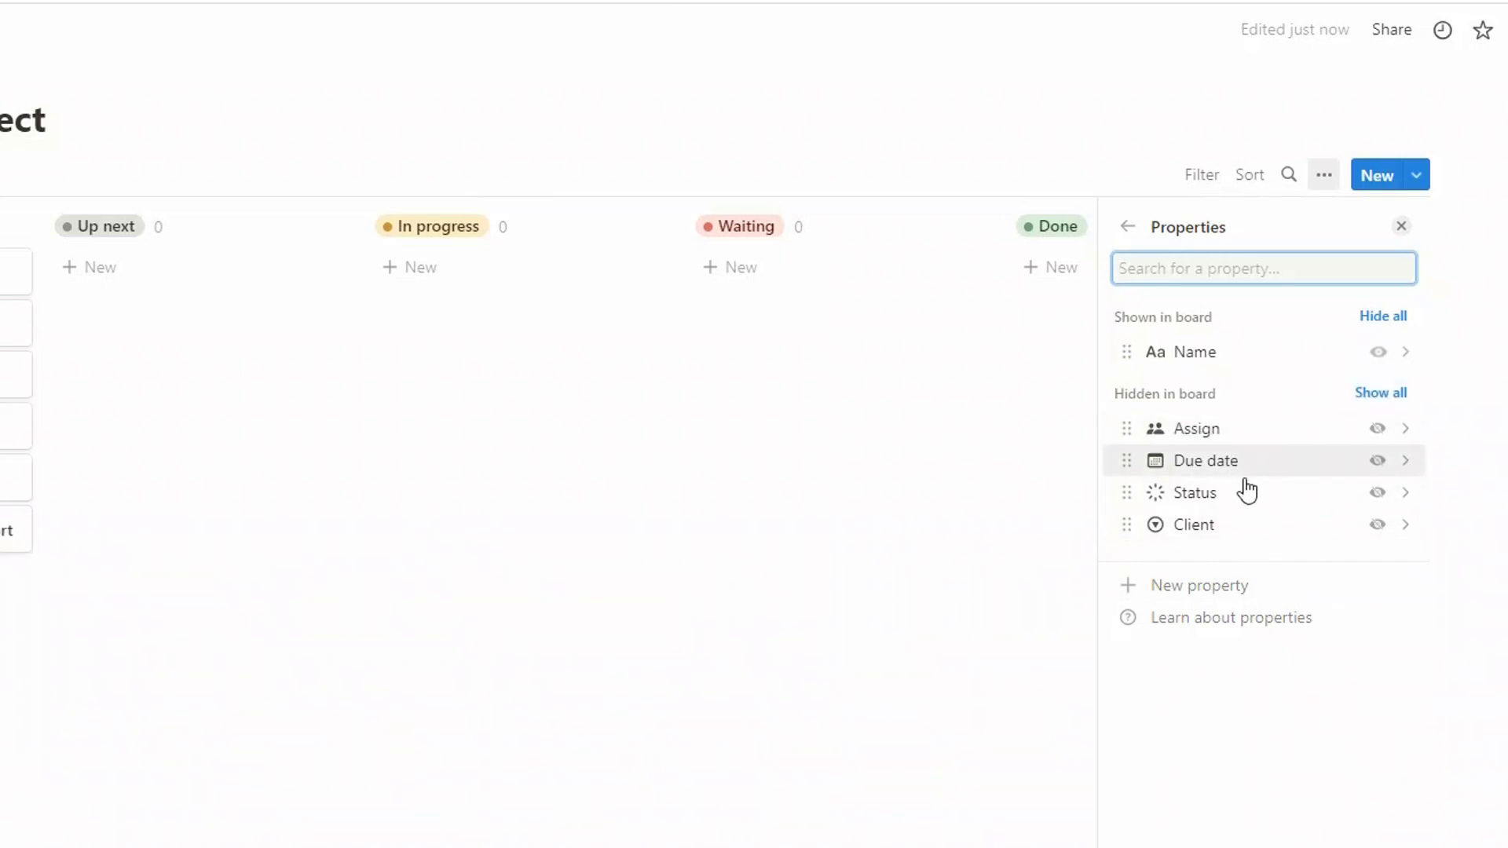
left_click(1378, 464)
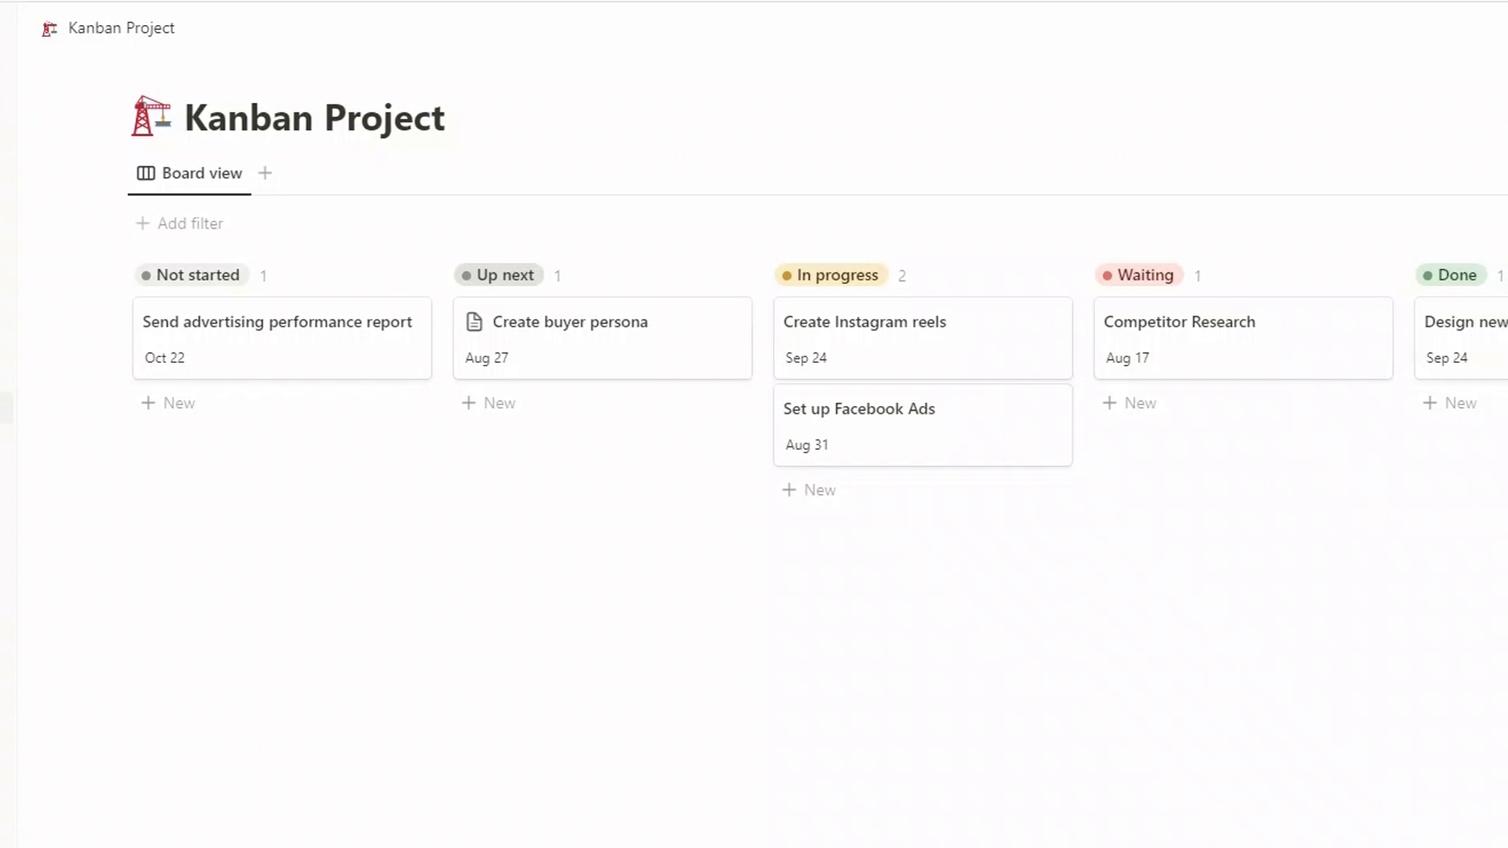
Sub-group the board by Client, and collapse and re-expand the Client 2 group
left_click(1334, 181)
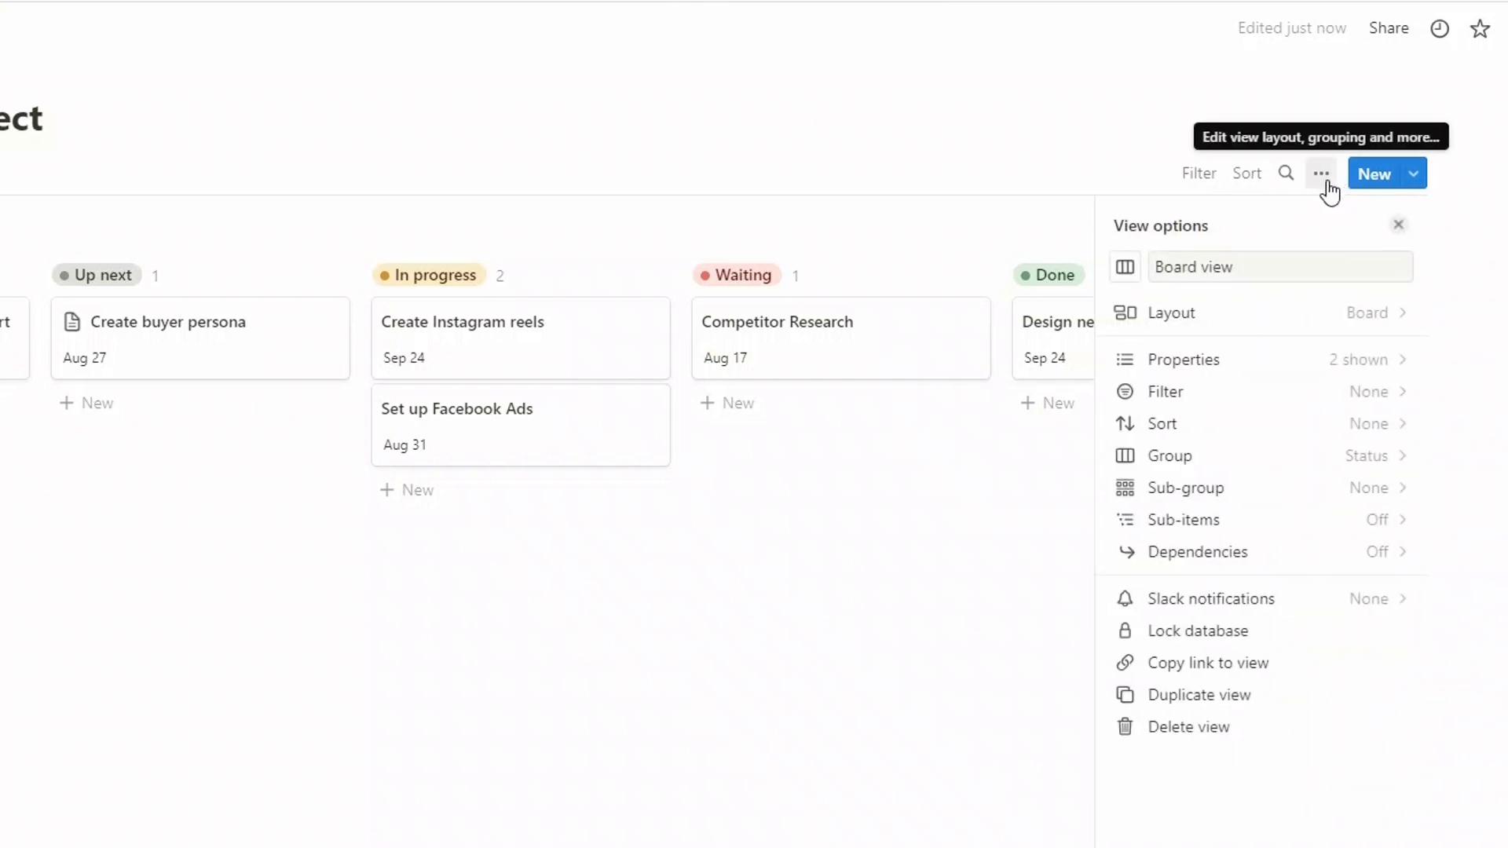
left_click(1368, 493)
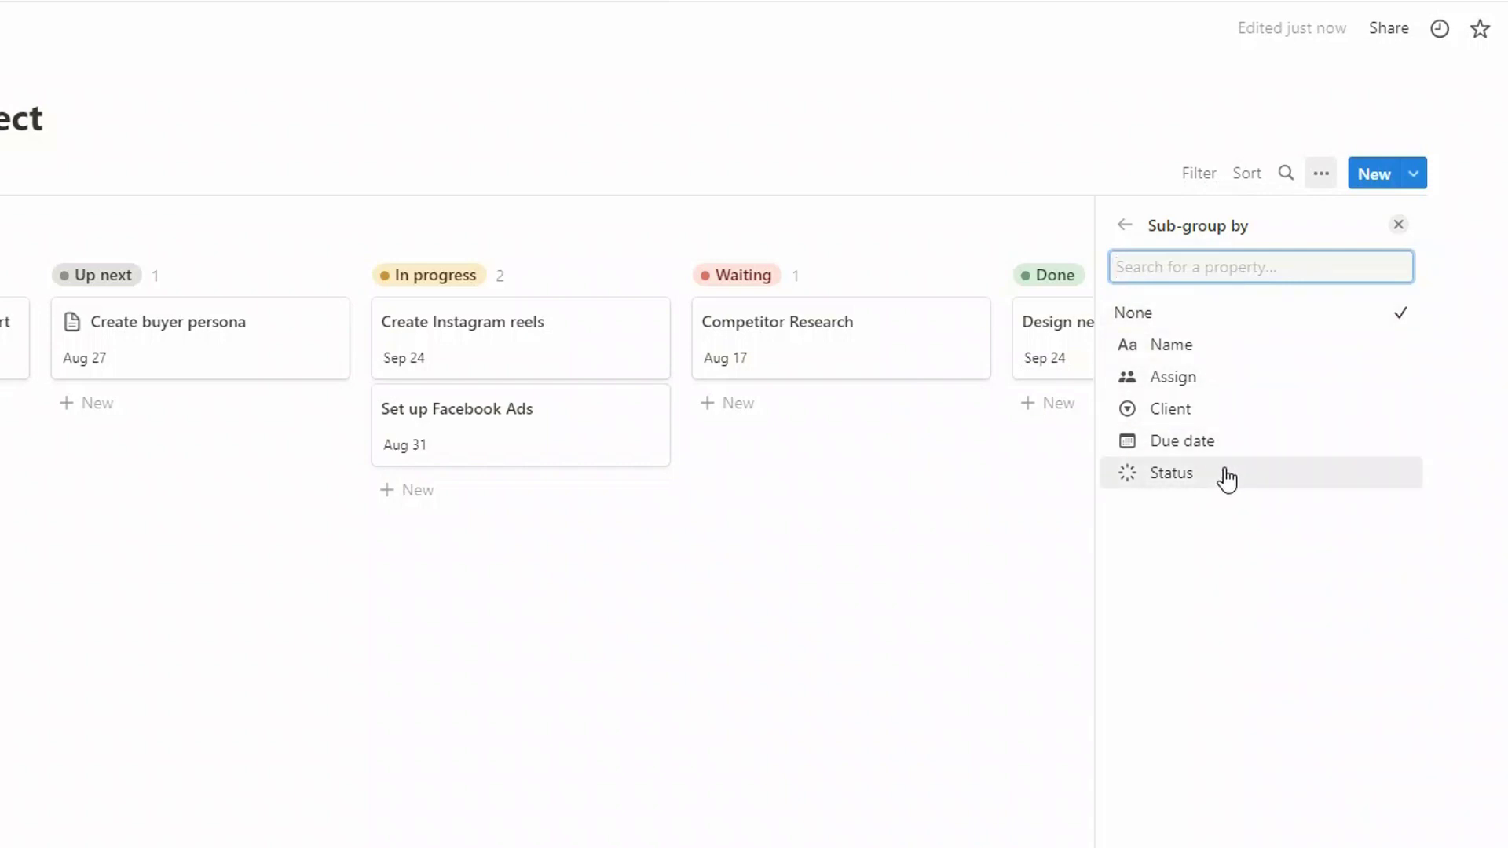
left_click(1222, 424)
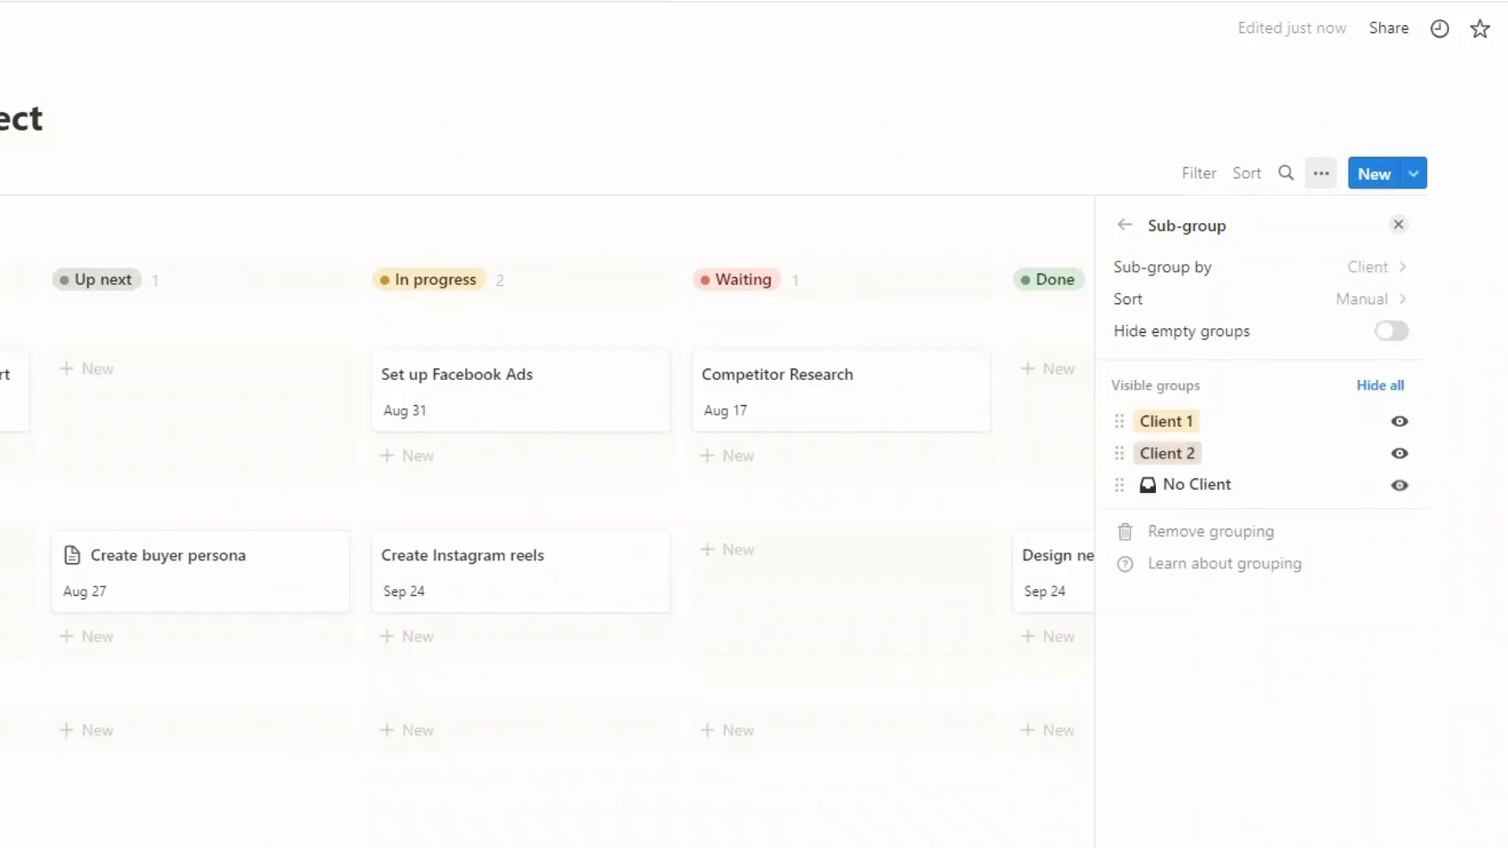
left_click(1398, 224)
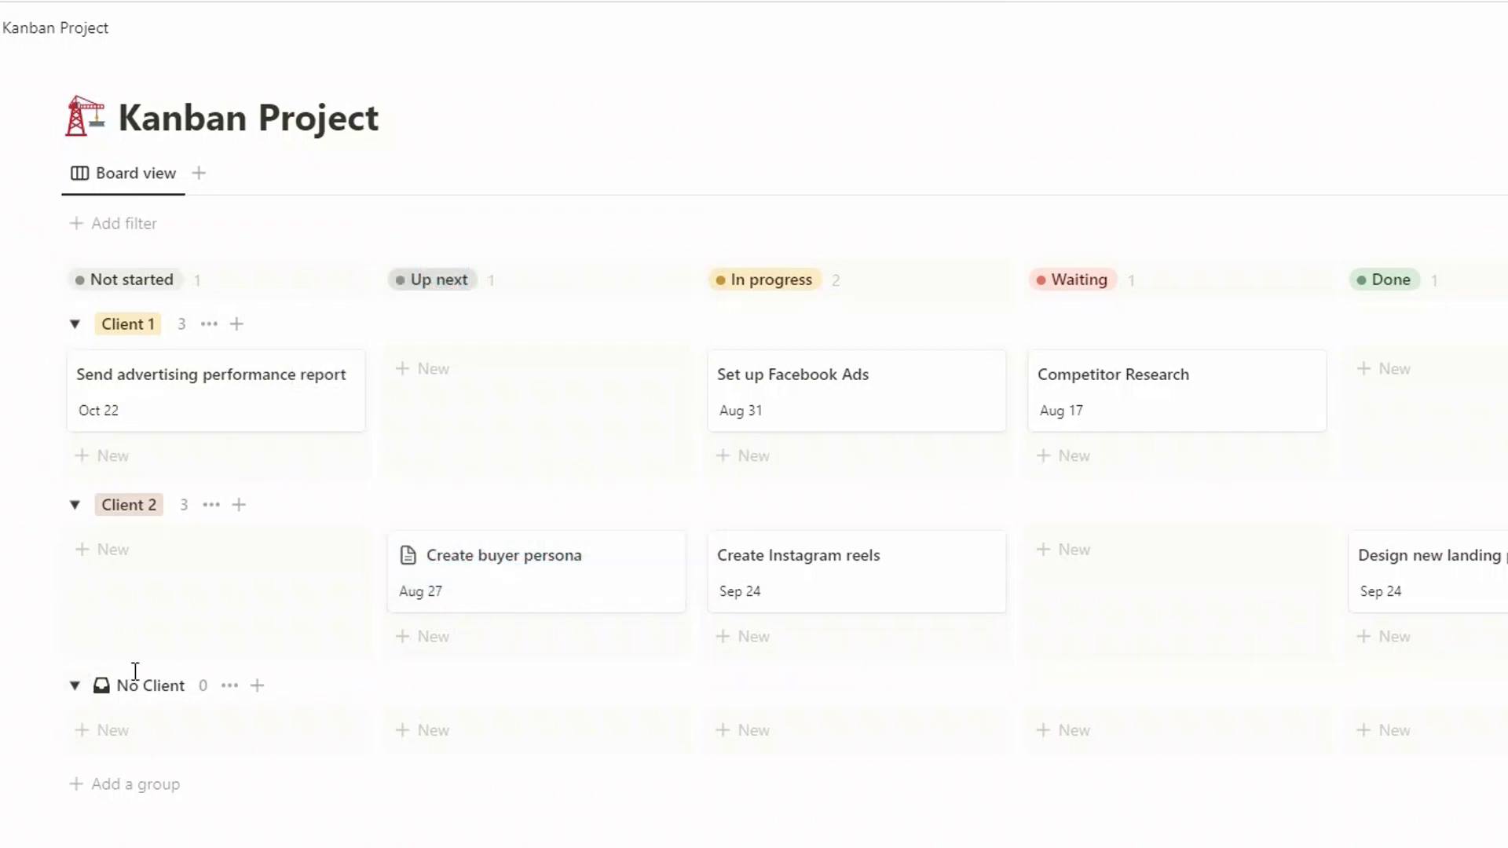
left_click(75, 506)
left_click(76, 507)
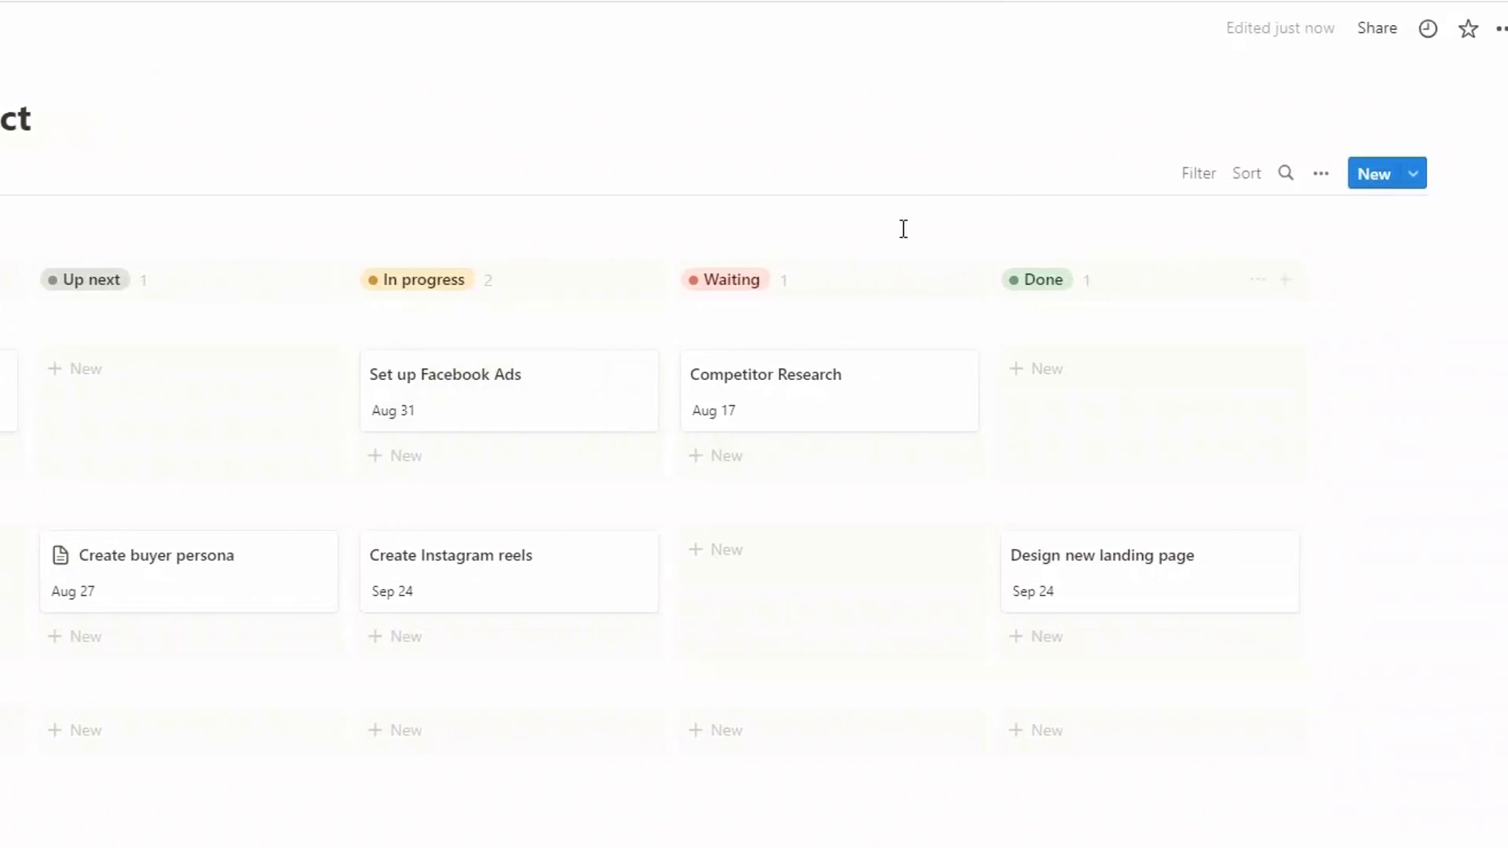
Set the board's sub-grouping back to None
left_click(1322, 188)
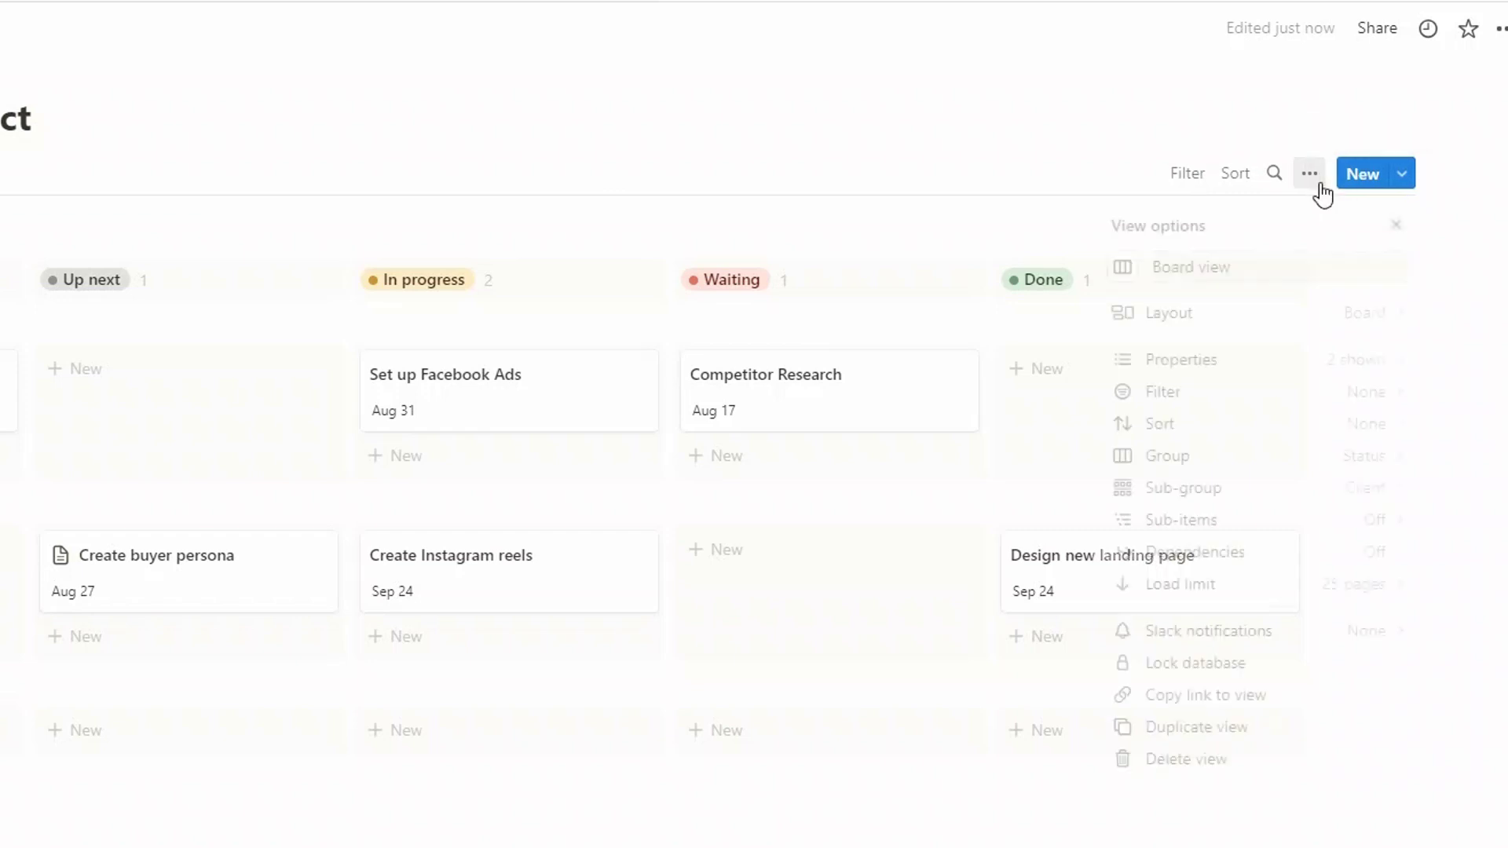
left_click(1340, 490)
left_click(1350, 266)
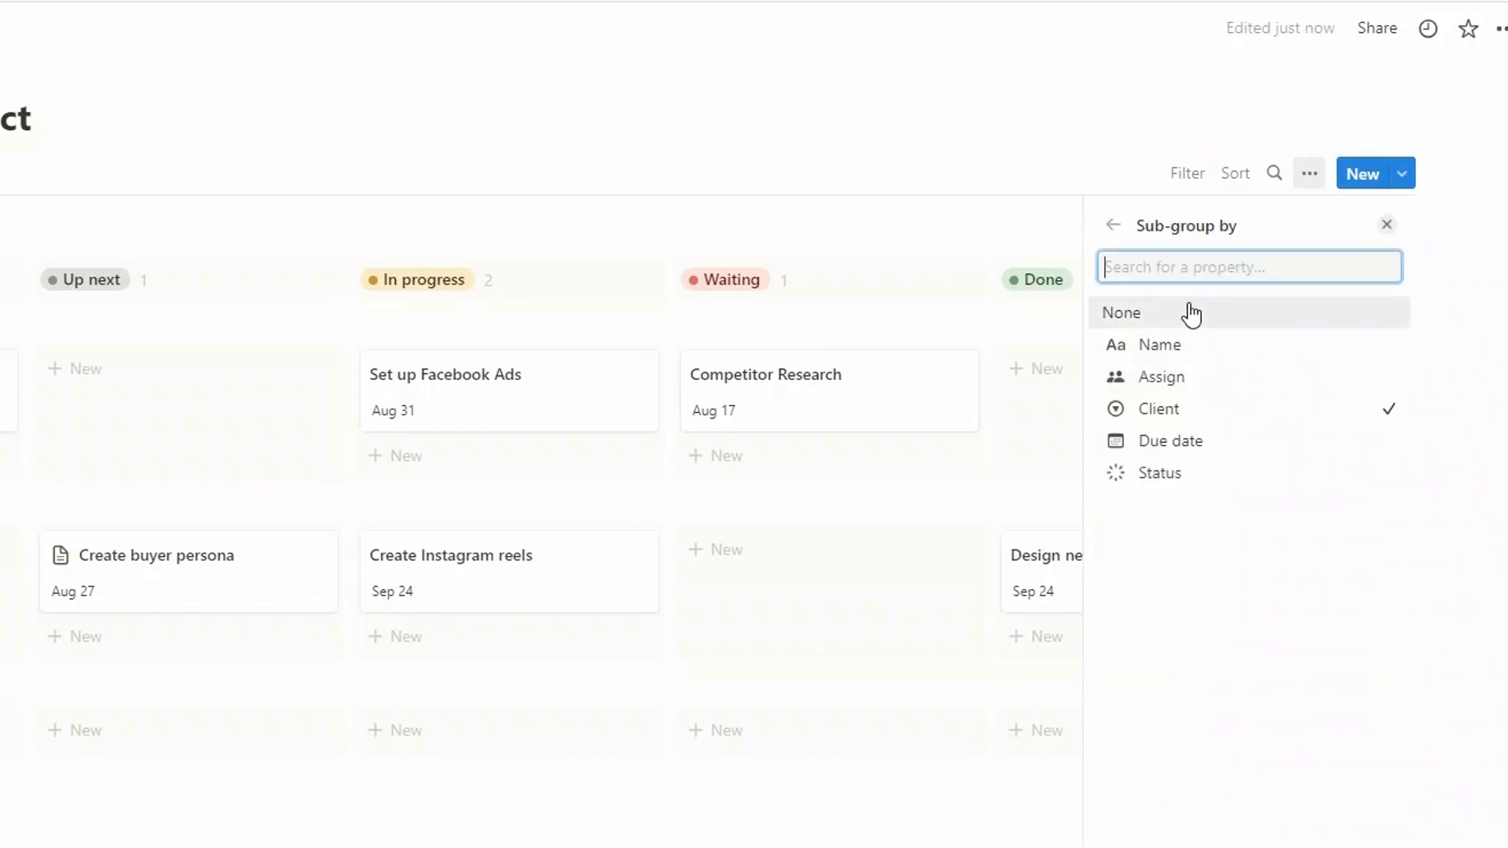
left_click(1185, 309)
left_click(1025, 687)
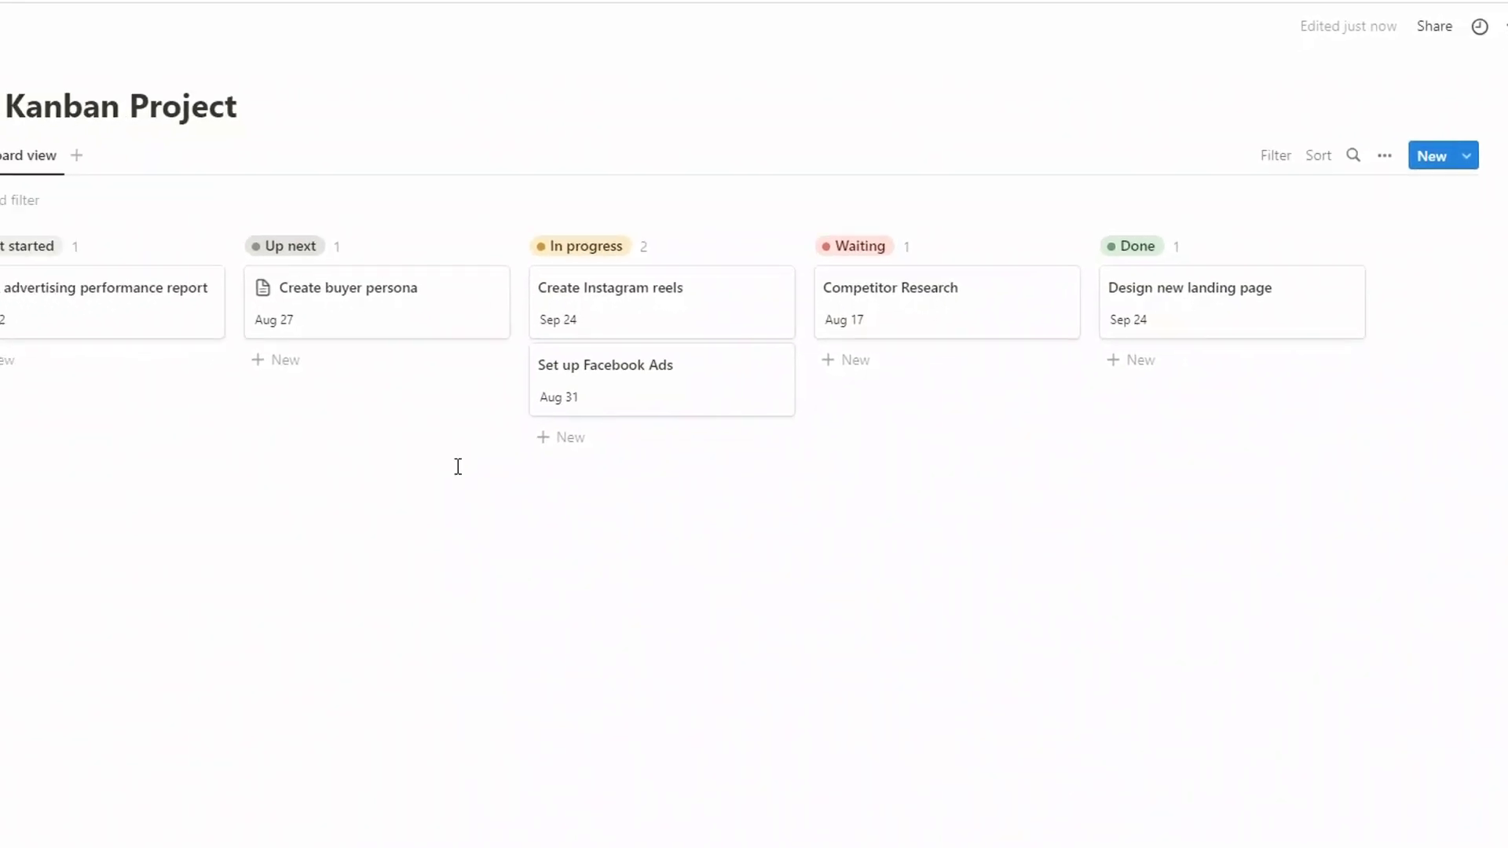
Duplicate the board view and name the copy "Client 1"
left_click(39, 160)
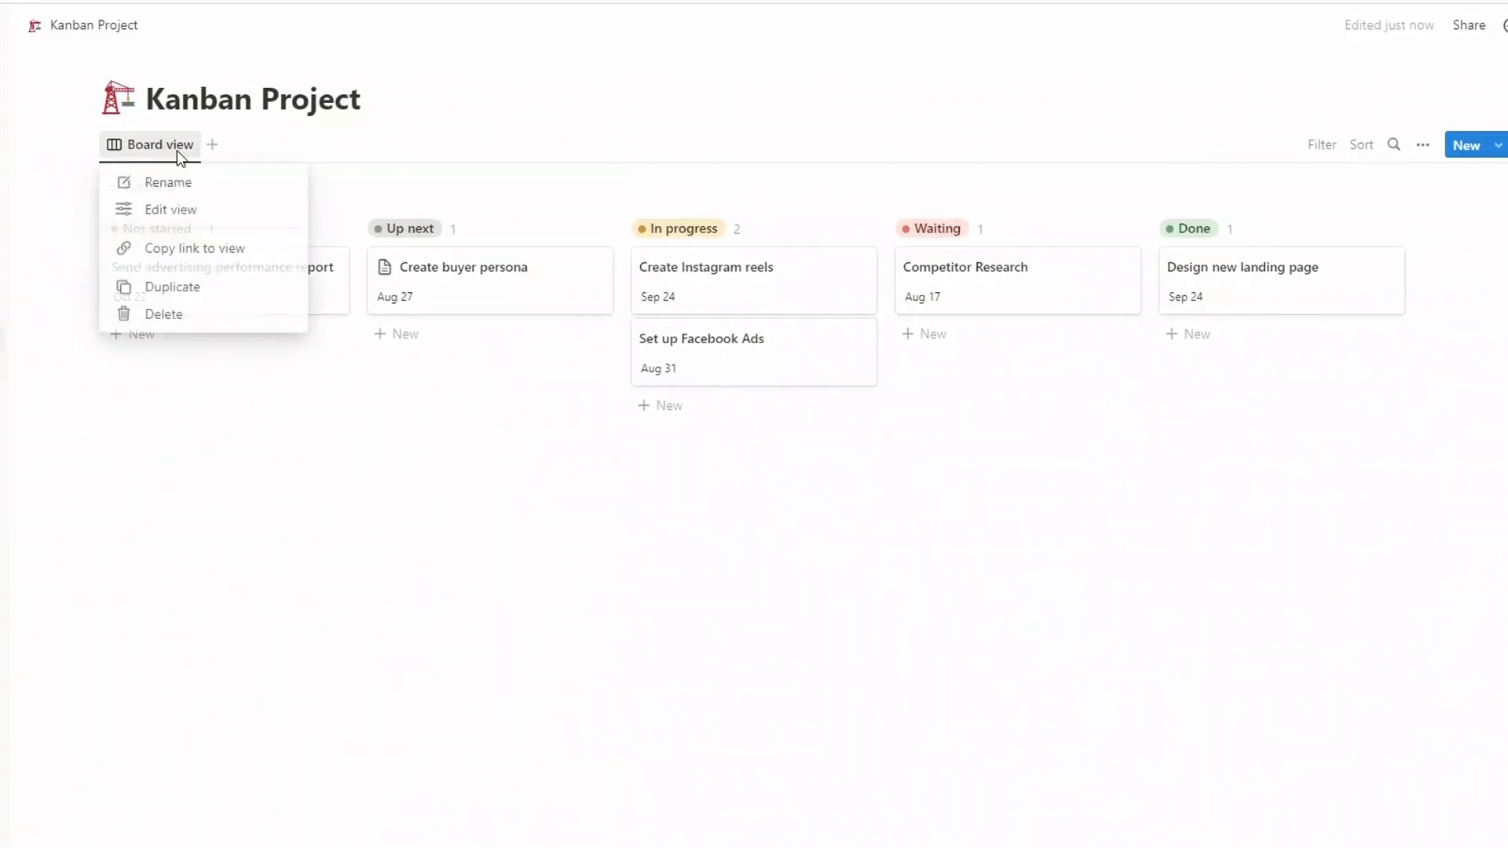
left_click(179, 292)
left_click(266, 146)
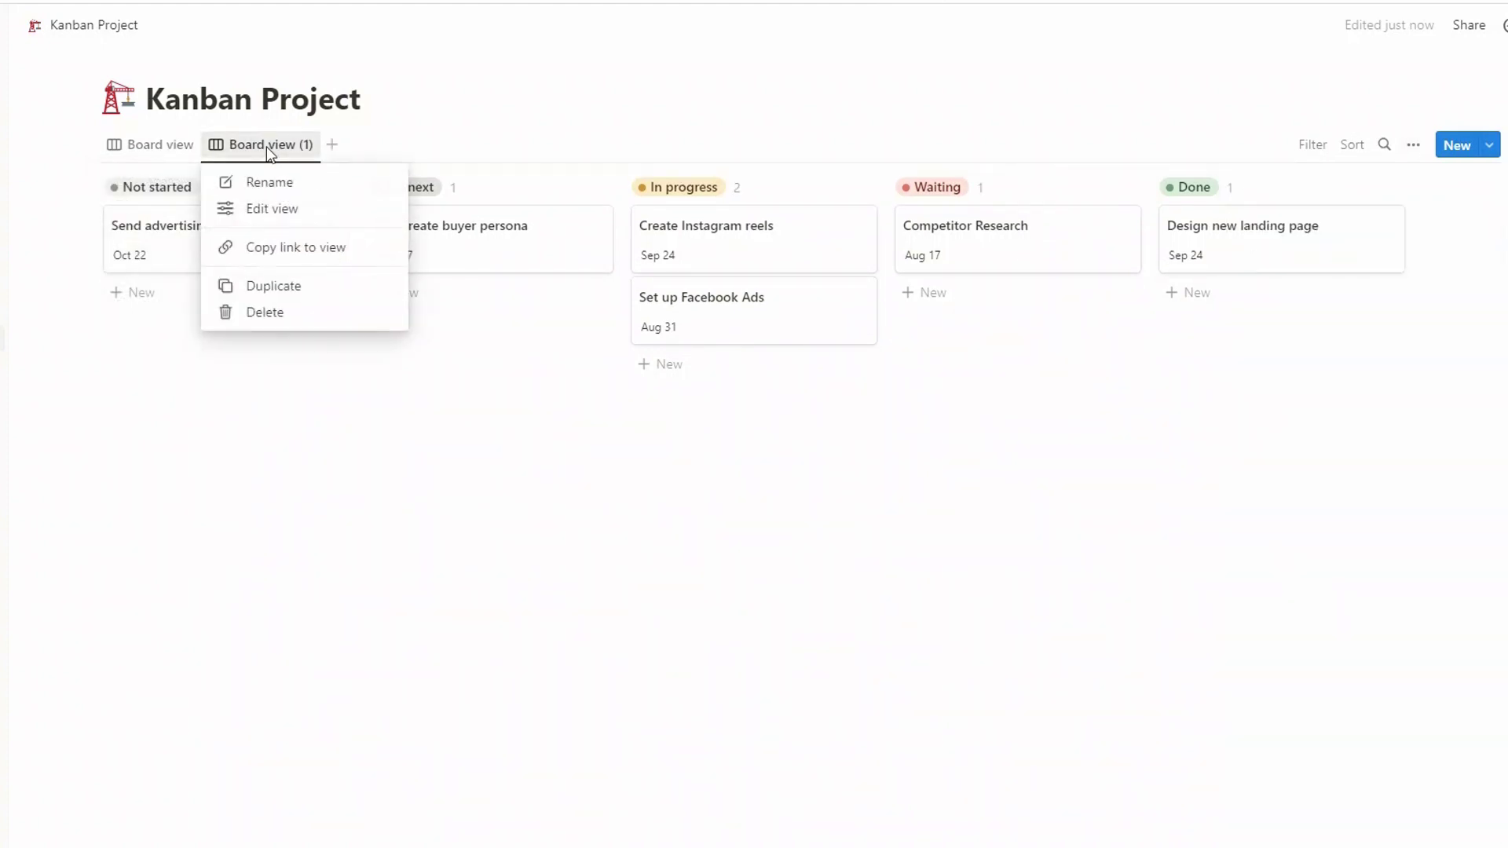
left_click(262, 209)
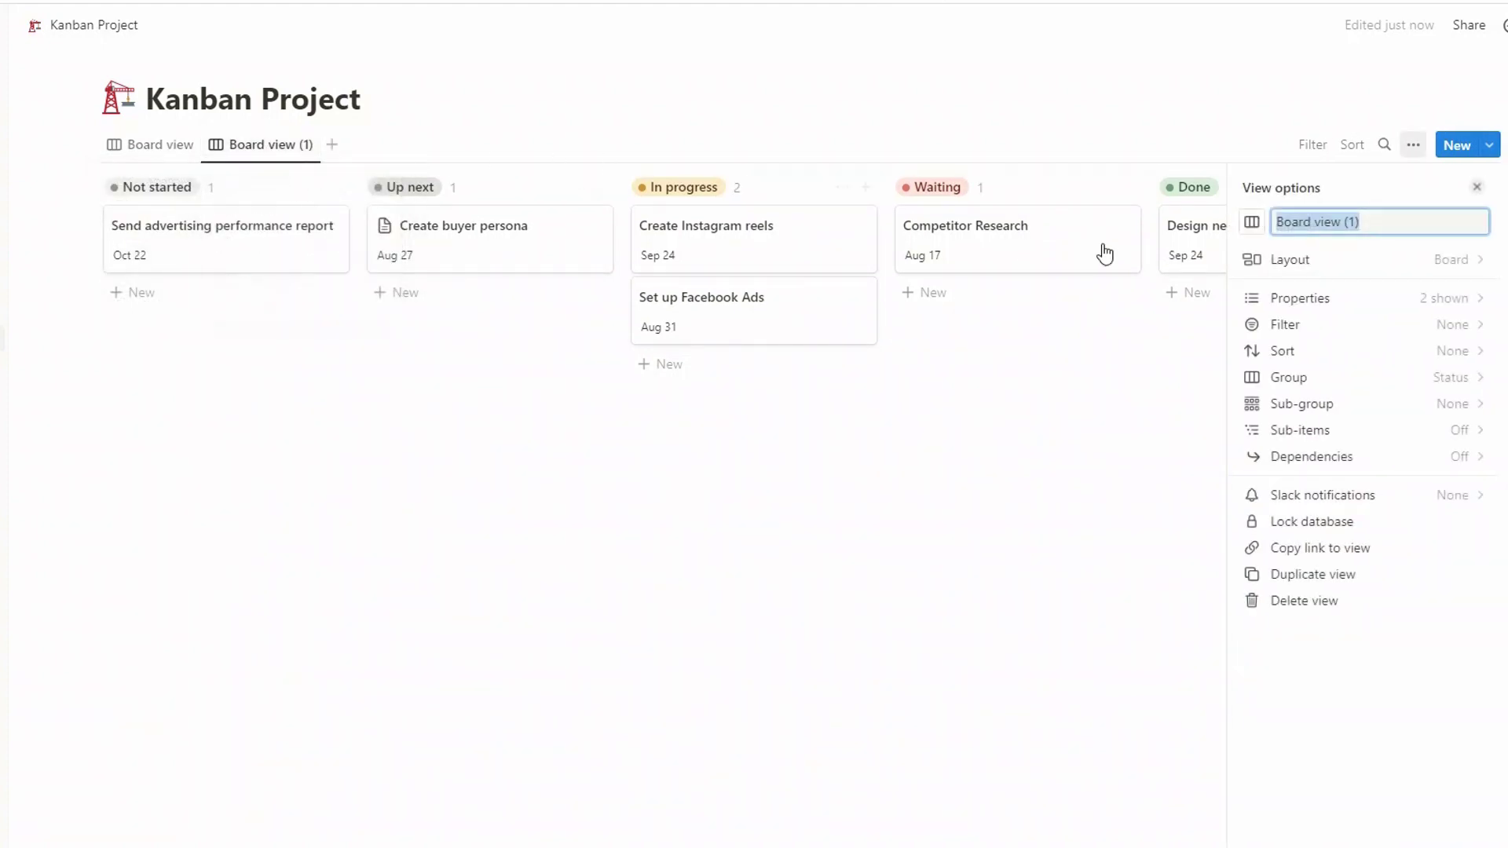
type("Client 1")
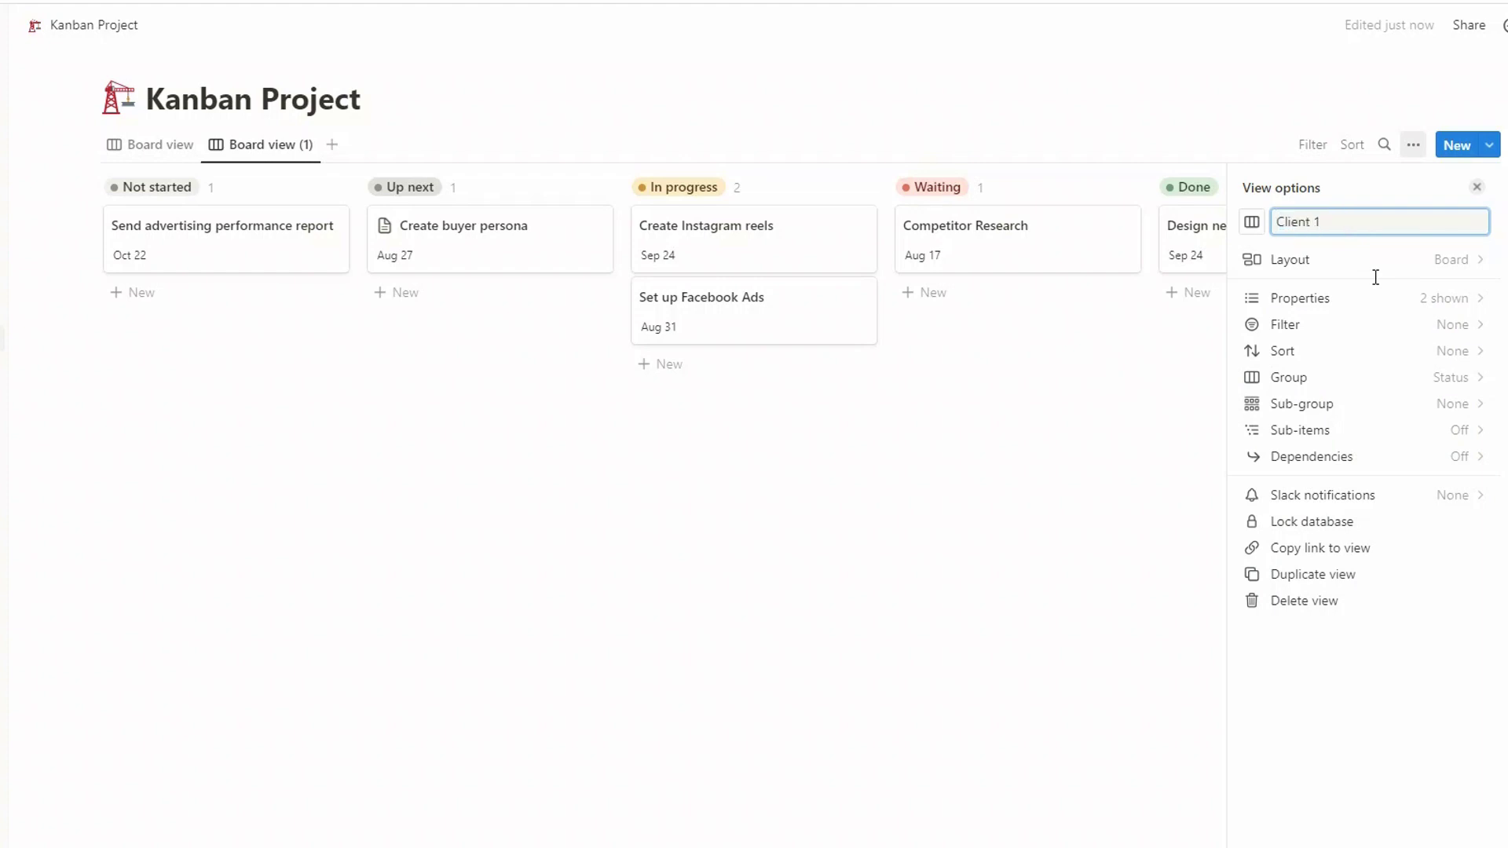
left_click(1213, 397)
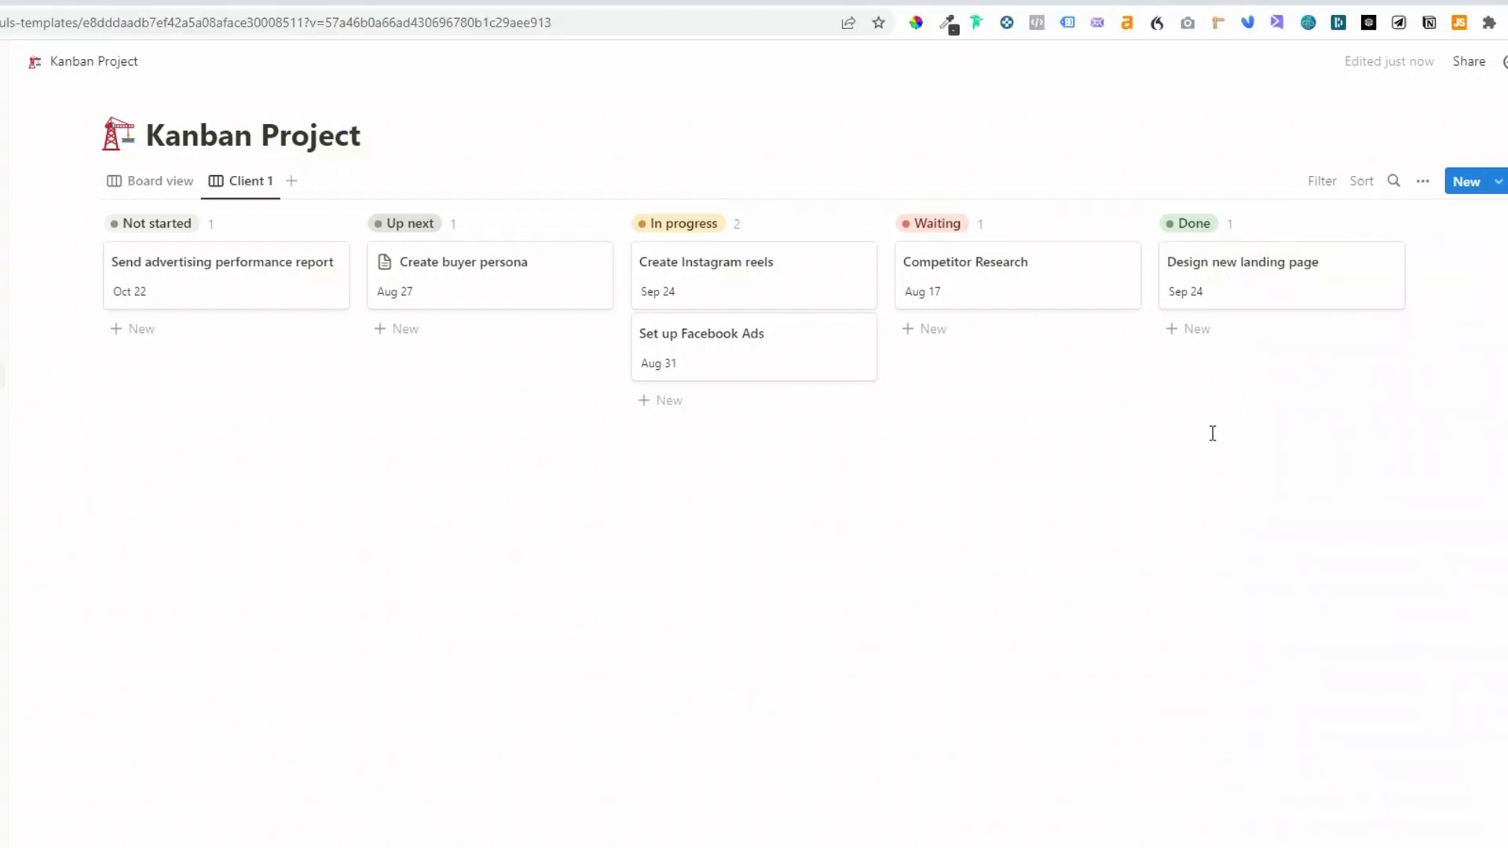
Filter the Client 1 view to tasks whose Client is Client 1 and collapse the filter bar
left_click(1318, 182)
left_click(1249, 314)
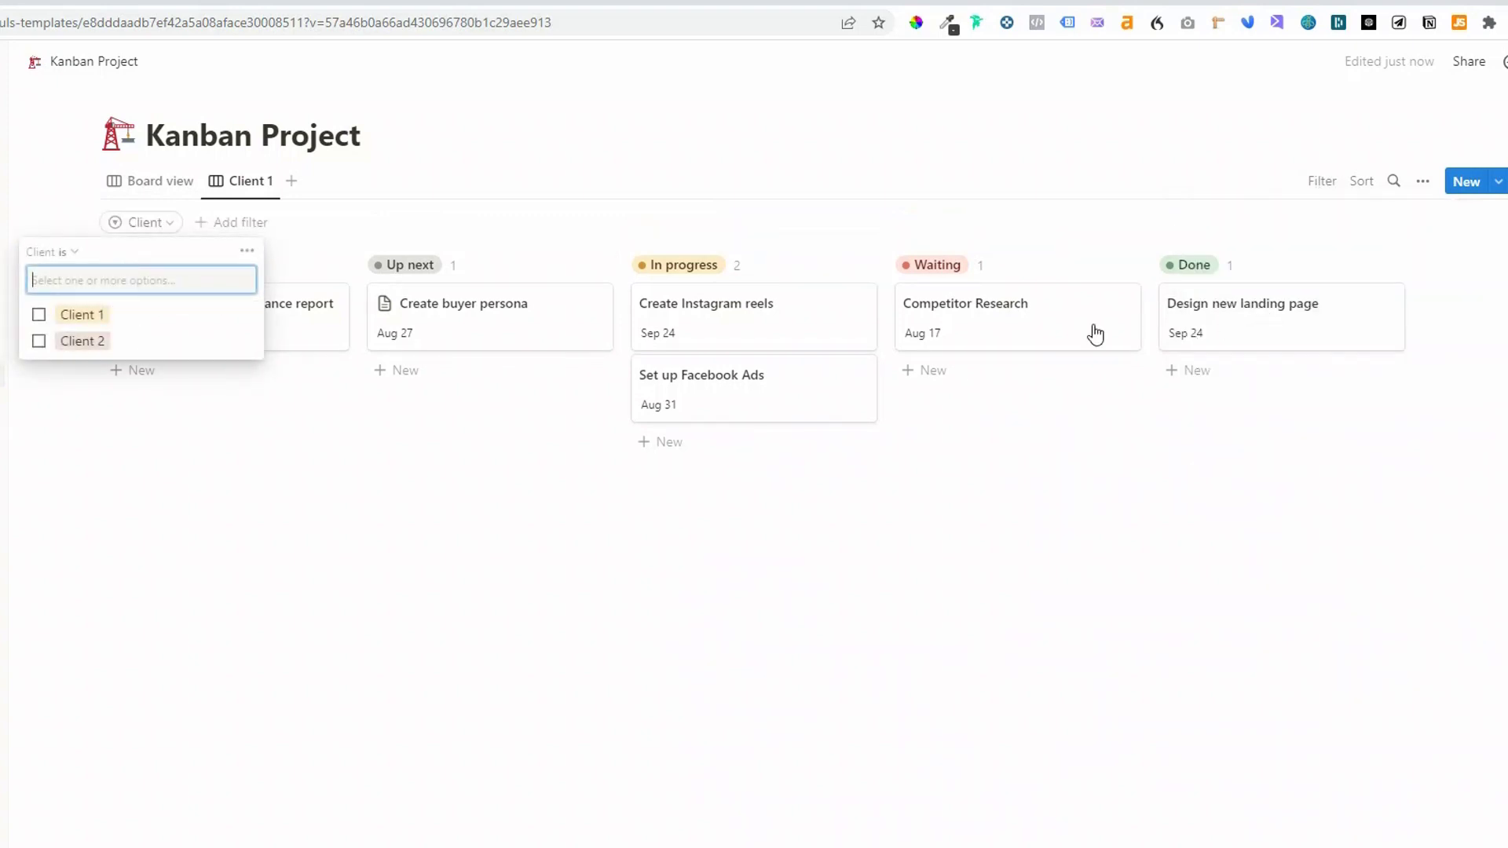
left_click(39, 318)
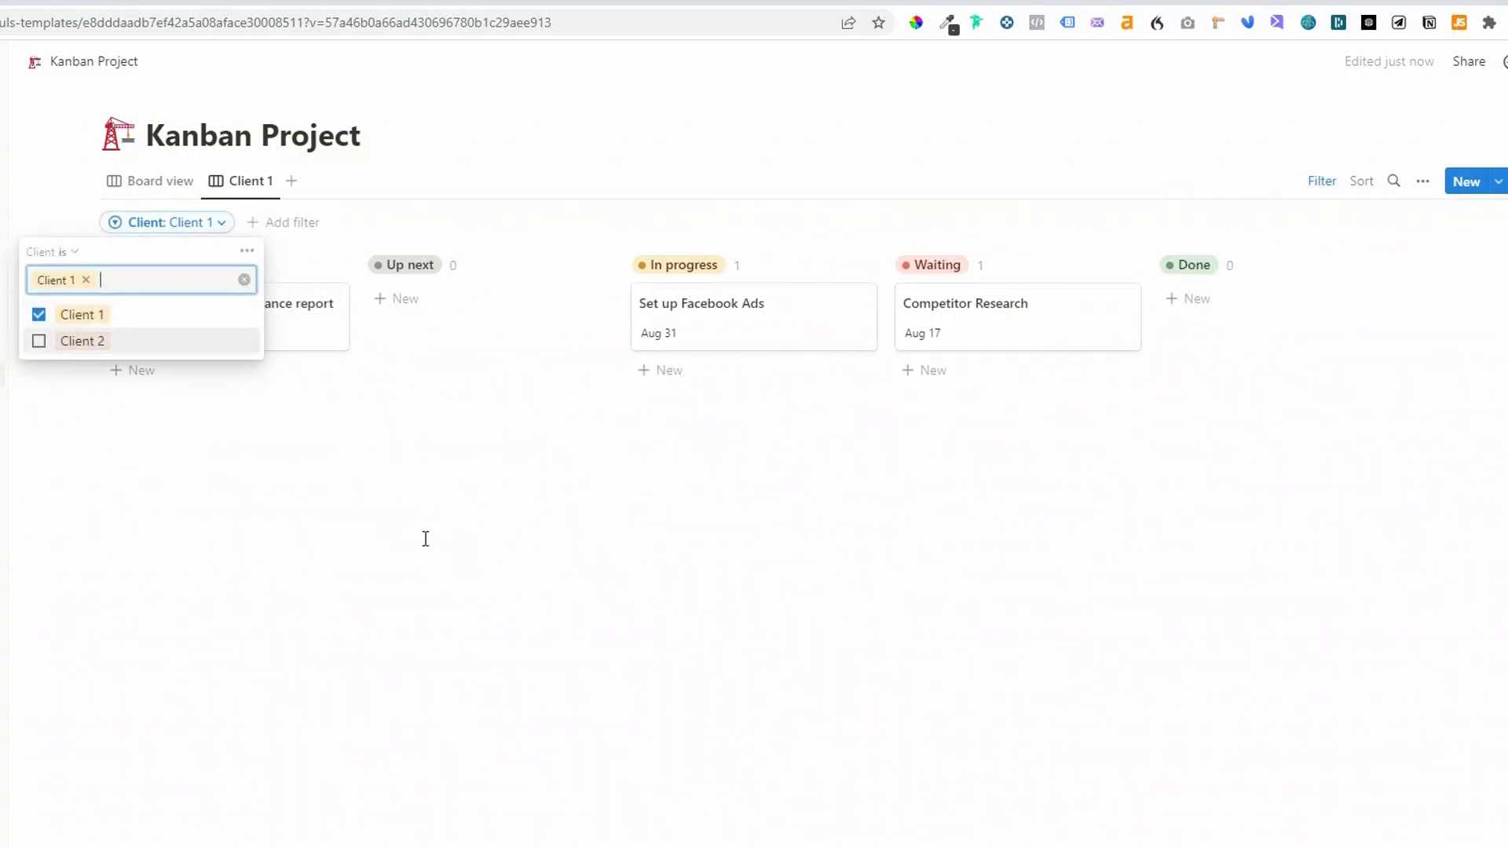
left_click(471, 565)
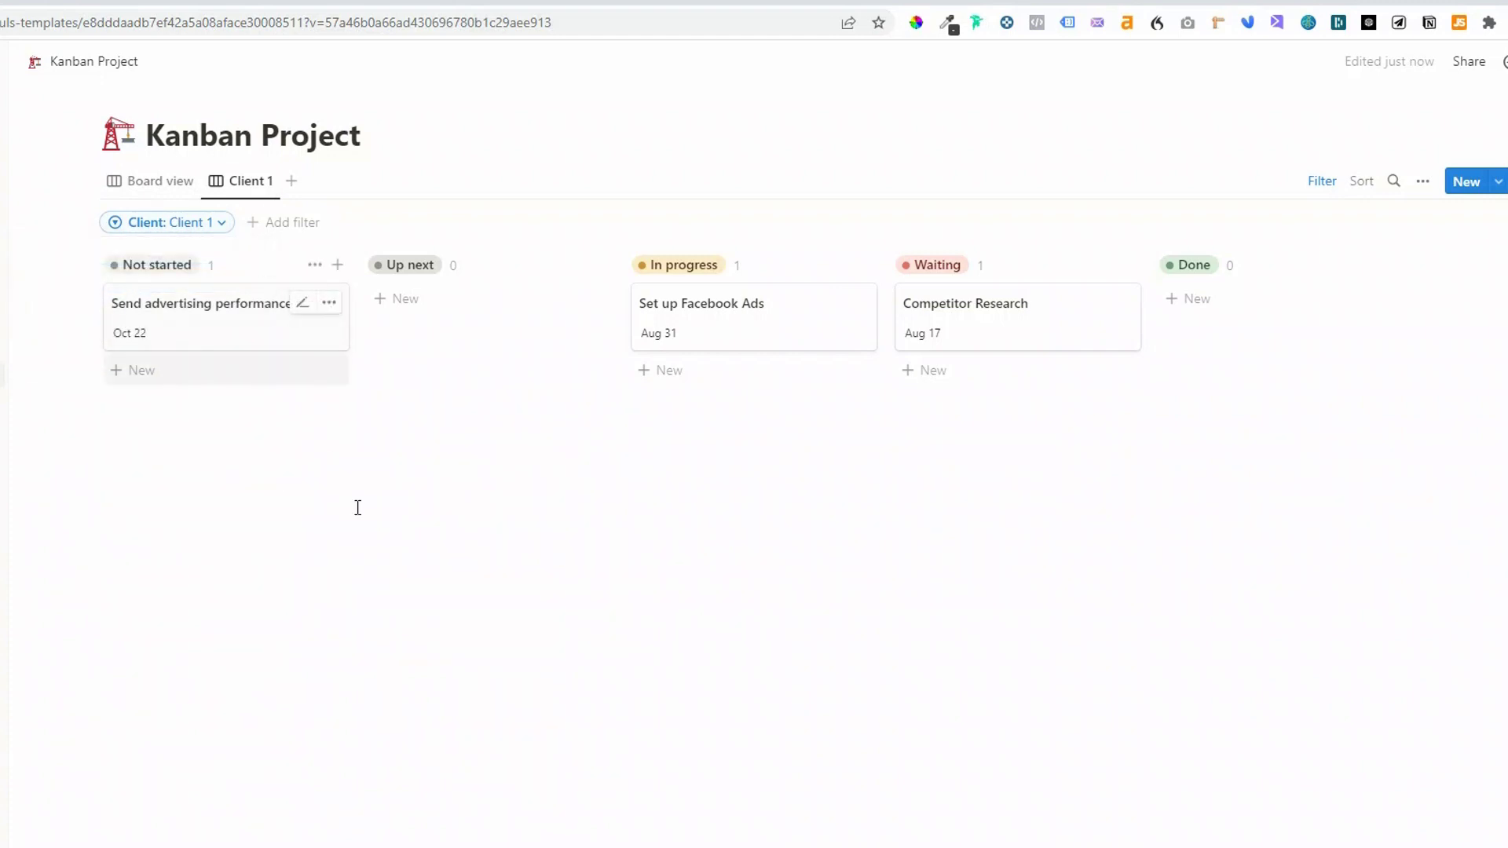
left_click(1322, 182)
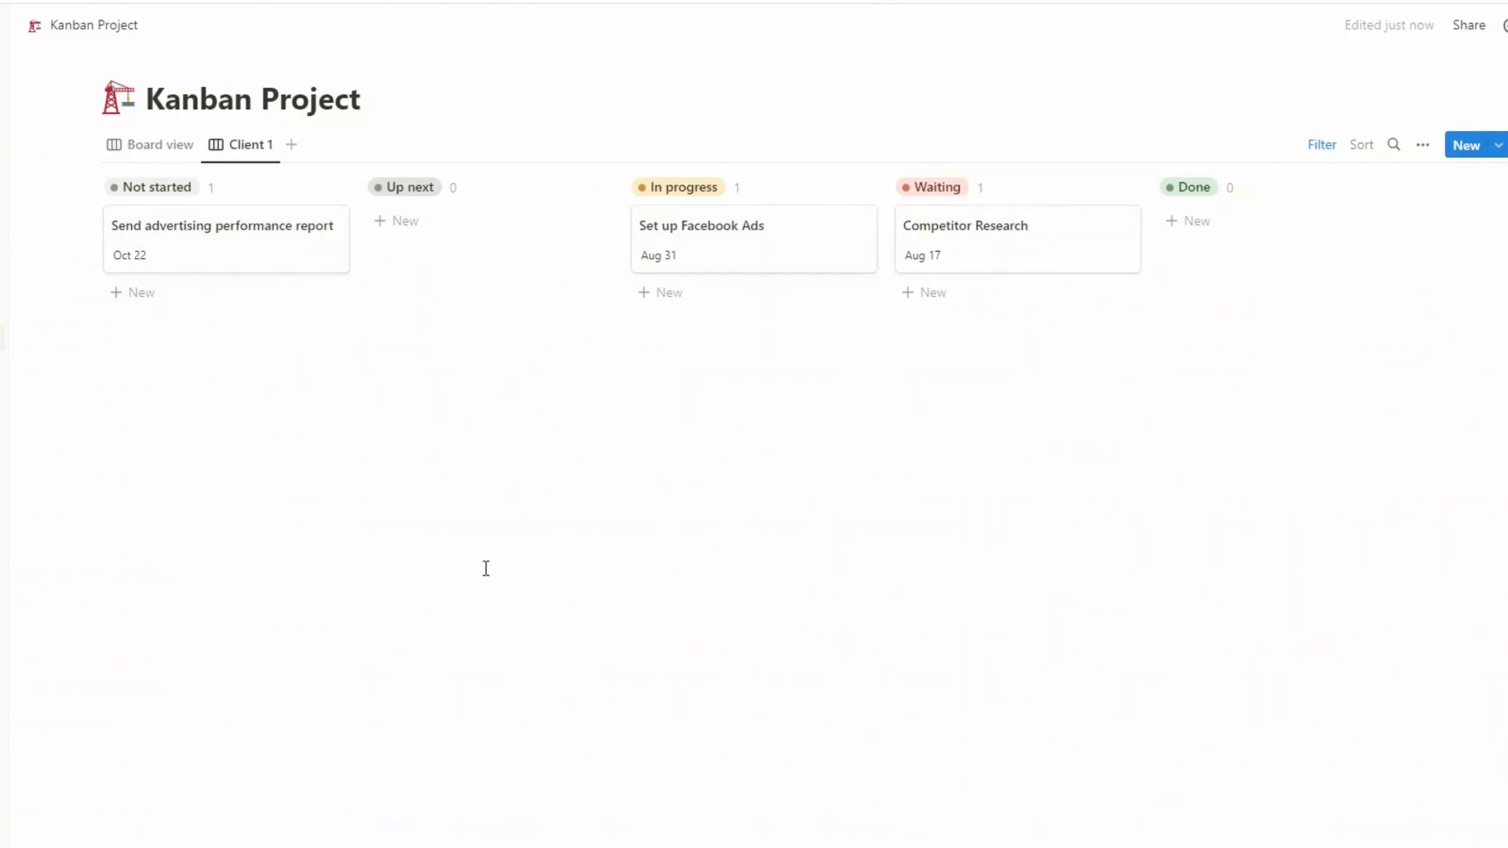
Duplicate the original board view again and name the copy "Client 2"
left_click(173, 151)
left_click(172, 148)
right_click(172, 148)
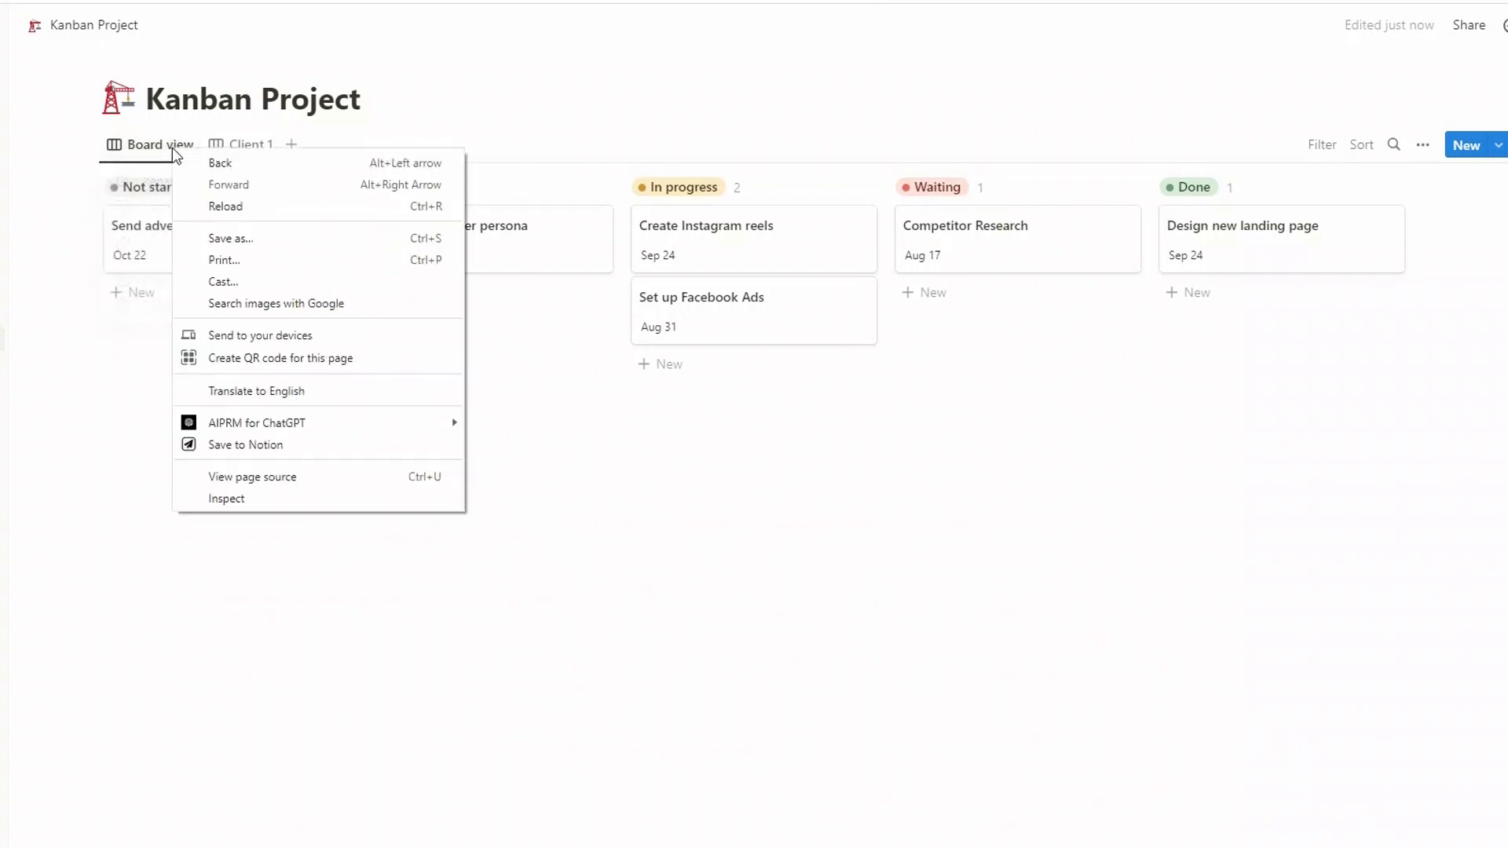
left_click(166, 143)
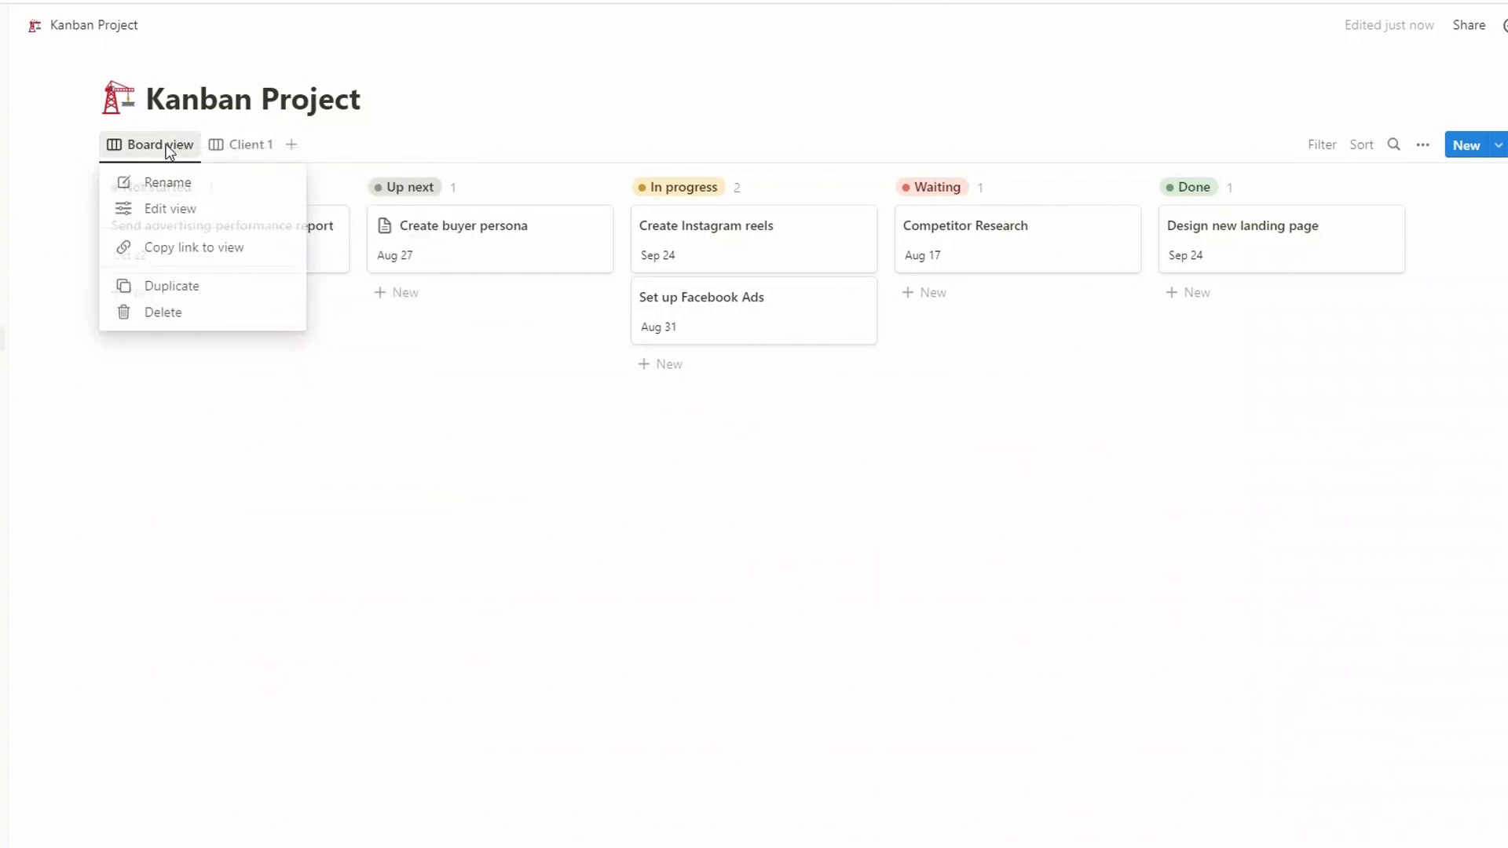
left_click(176, 288)
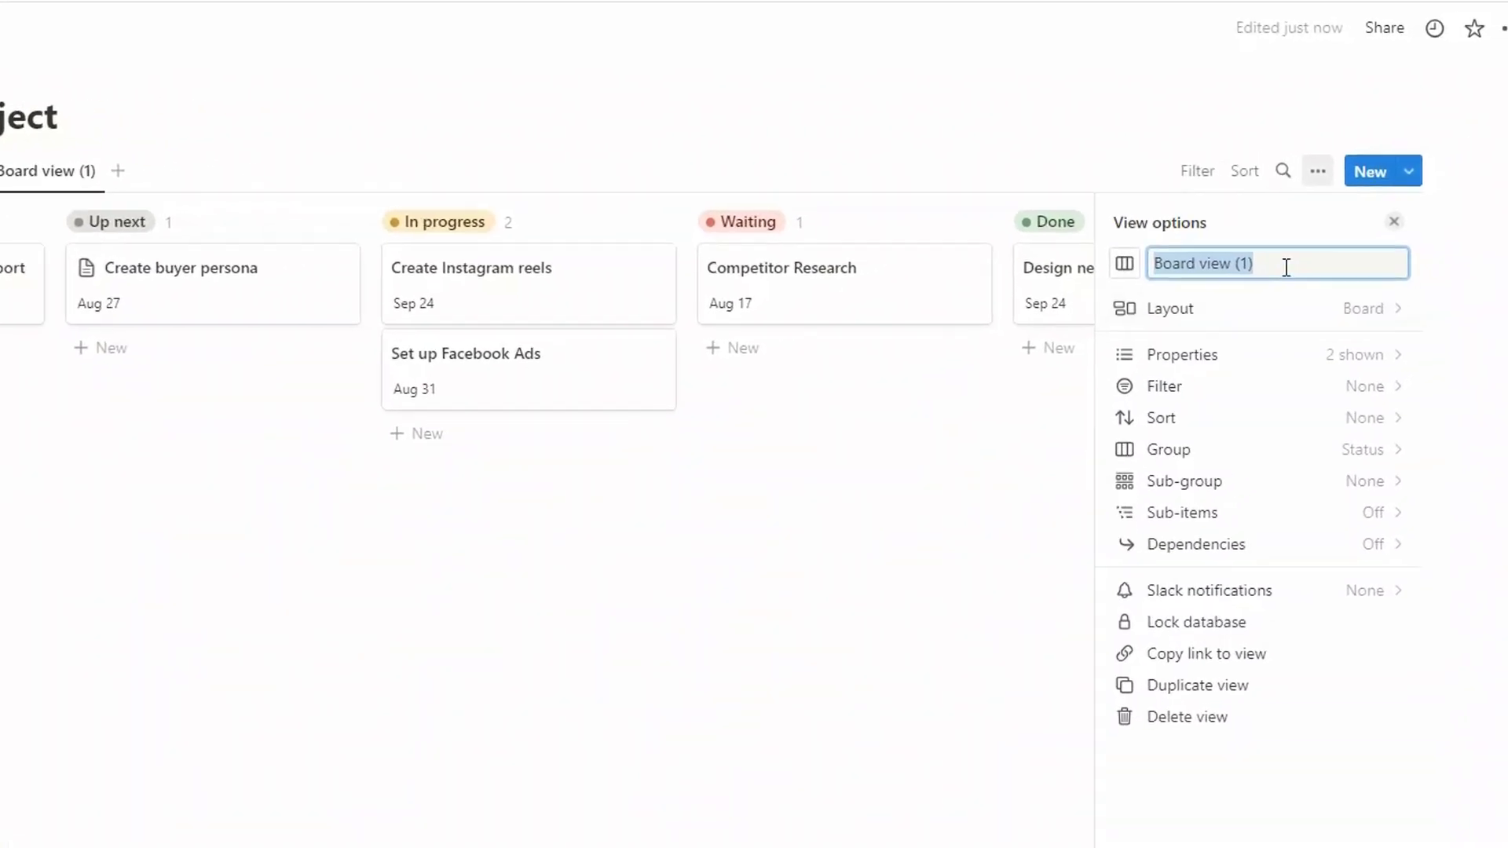
type("Client 2")
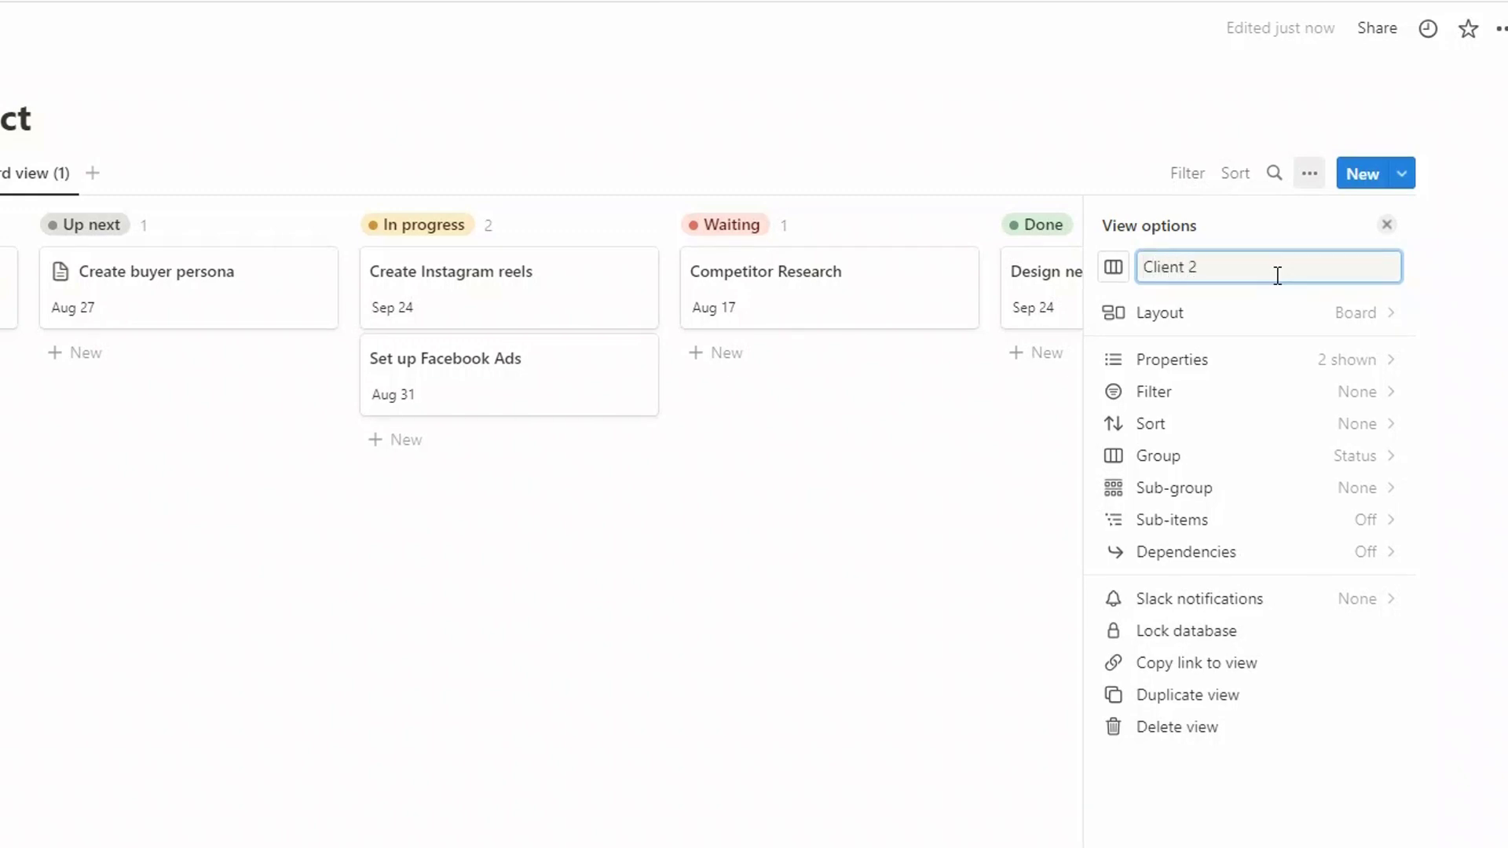
left_click(935, 515)
Filter the Client 2 view to tasks whose Client is Client 2
left_click(1195, 175)
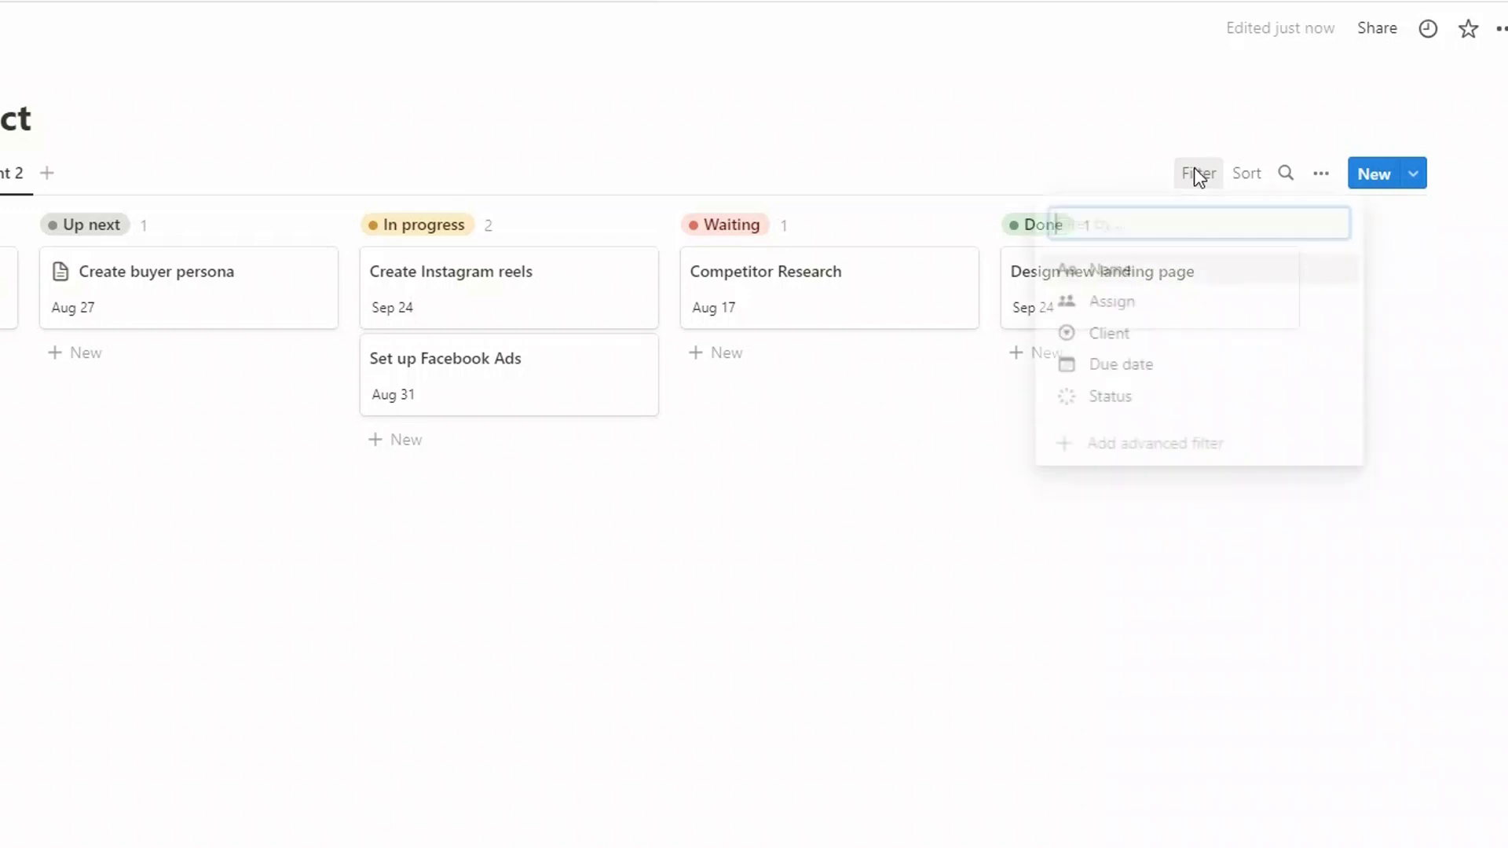
left_click(1125, 343)
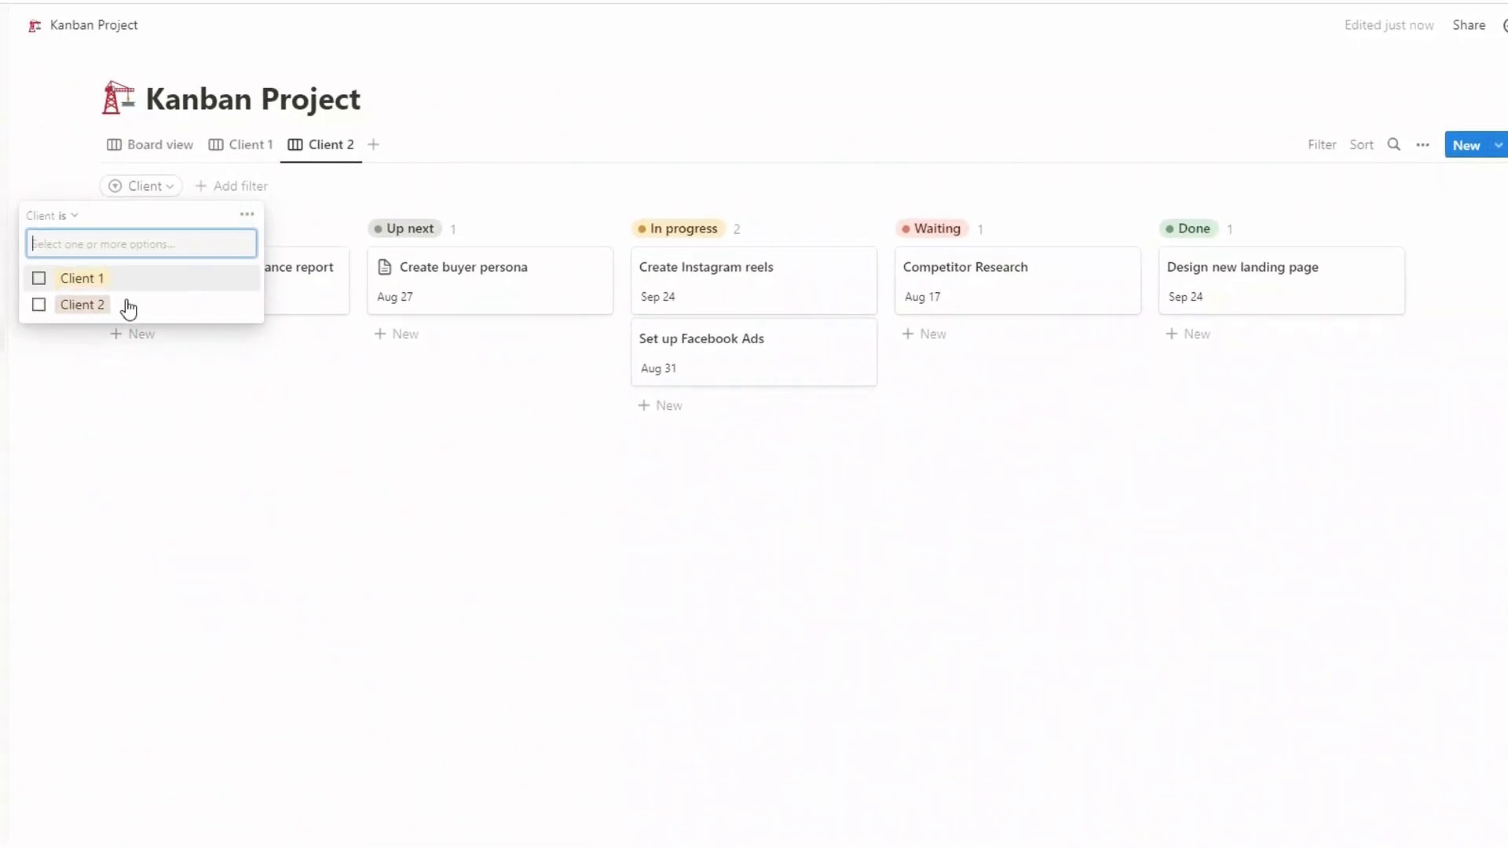
left_click(38, 305)
left_click(476, 439)
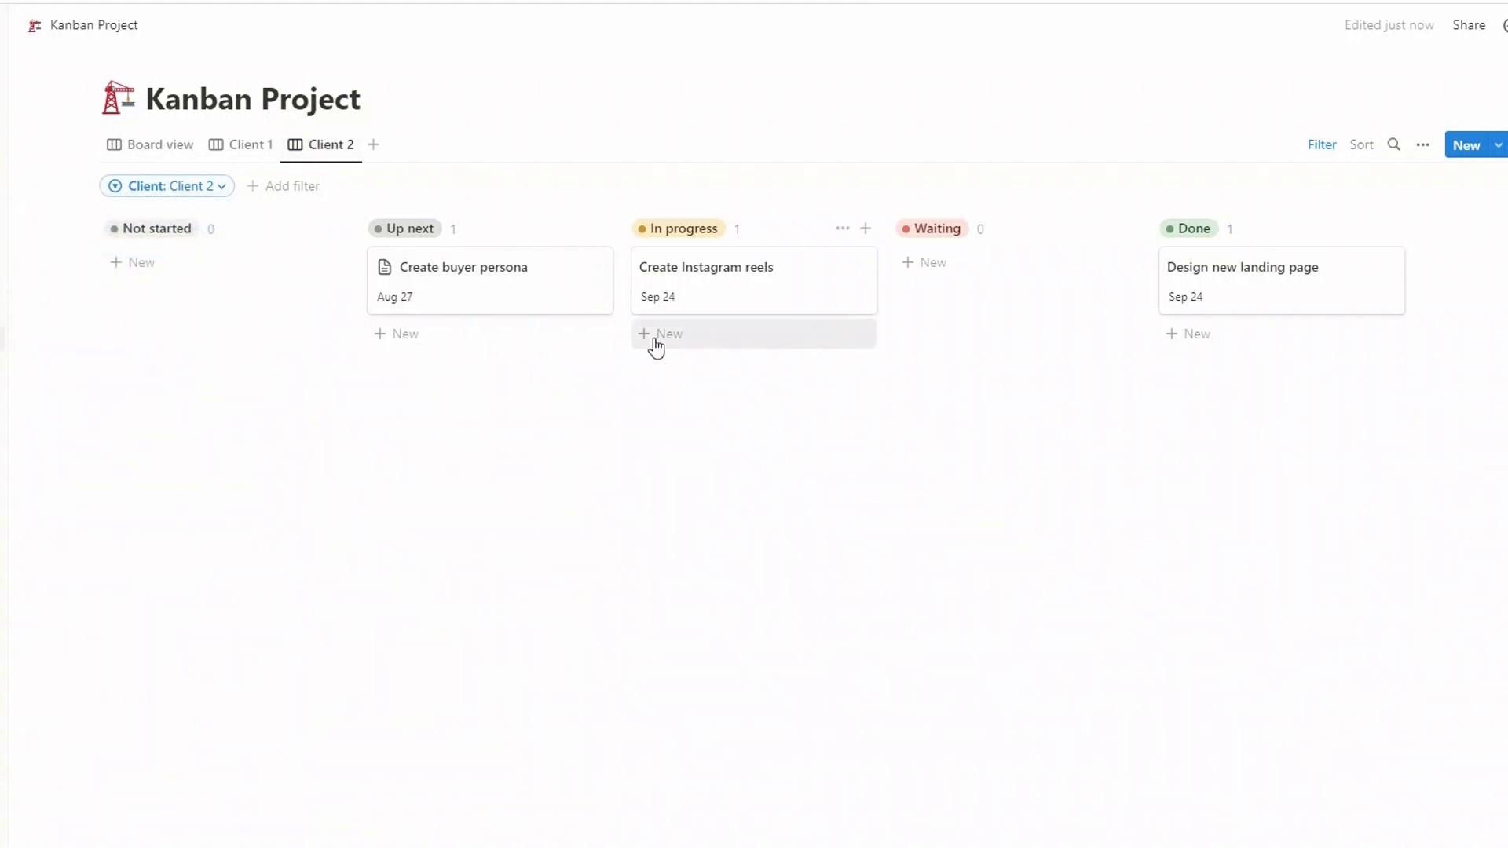
Rename the original board view "All tasks" and look through the Client 1 and Client 2 views
left_click(154, 157)
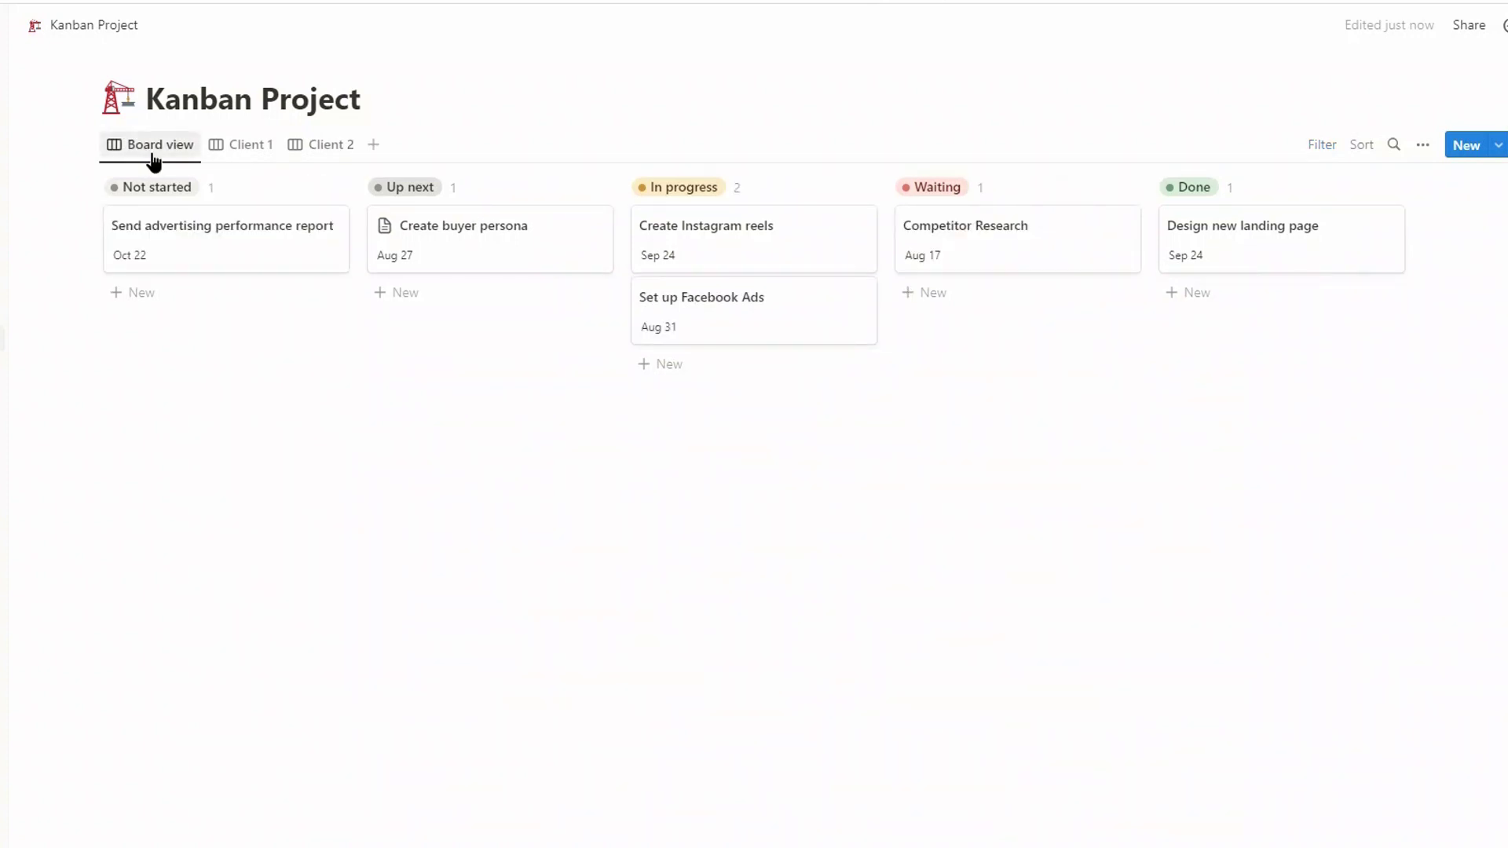
left_click(155, 157)
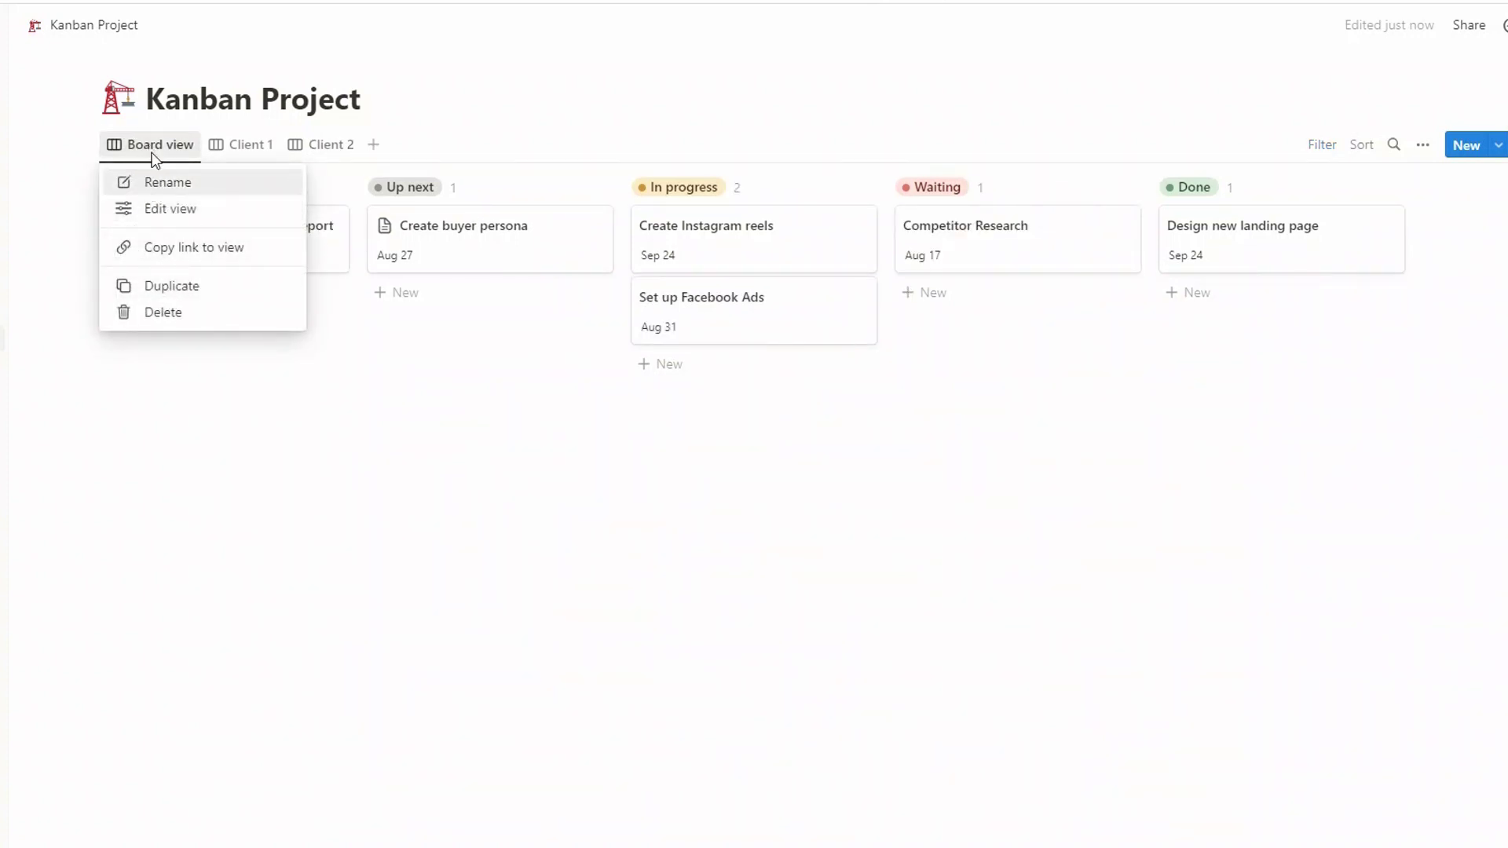
left_click(165, 189)
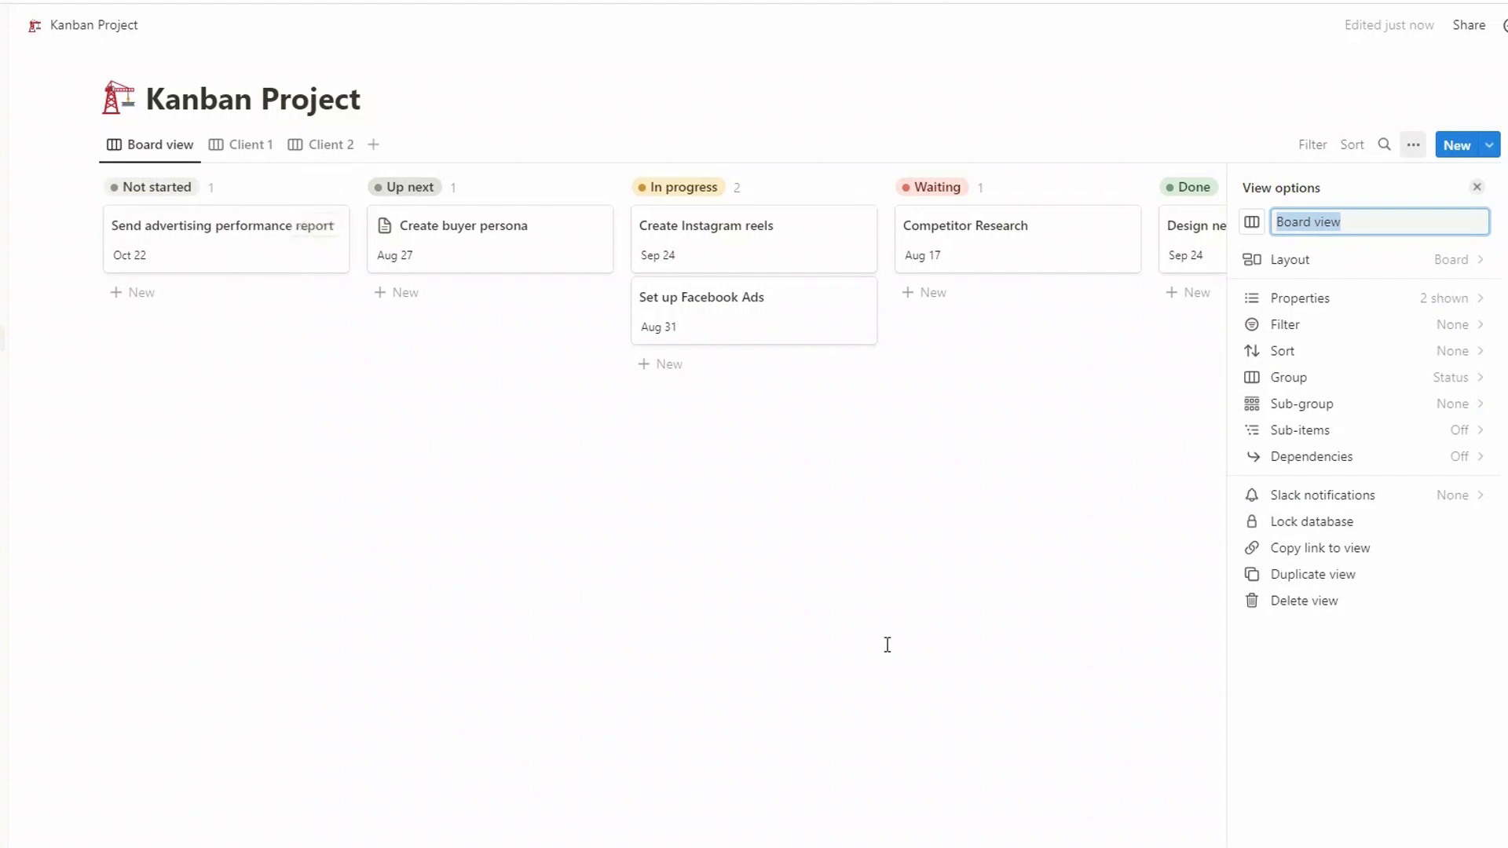
type("All tasks")
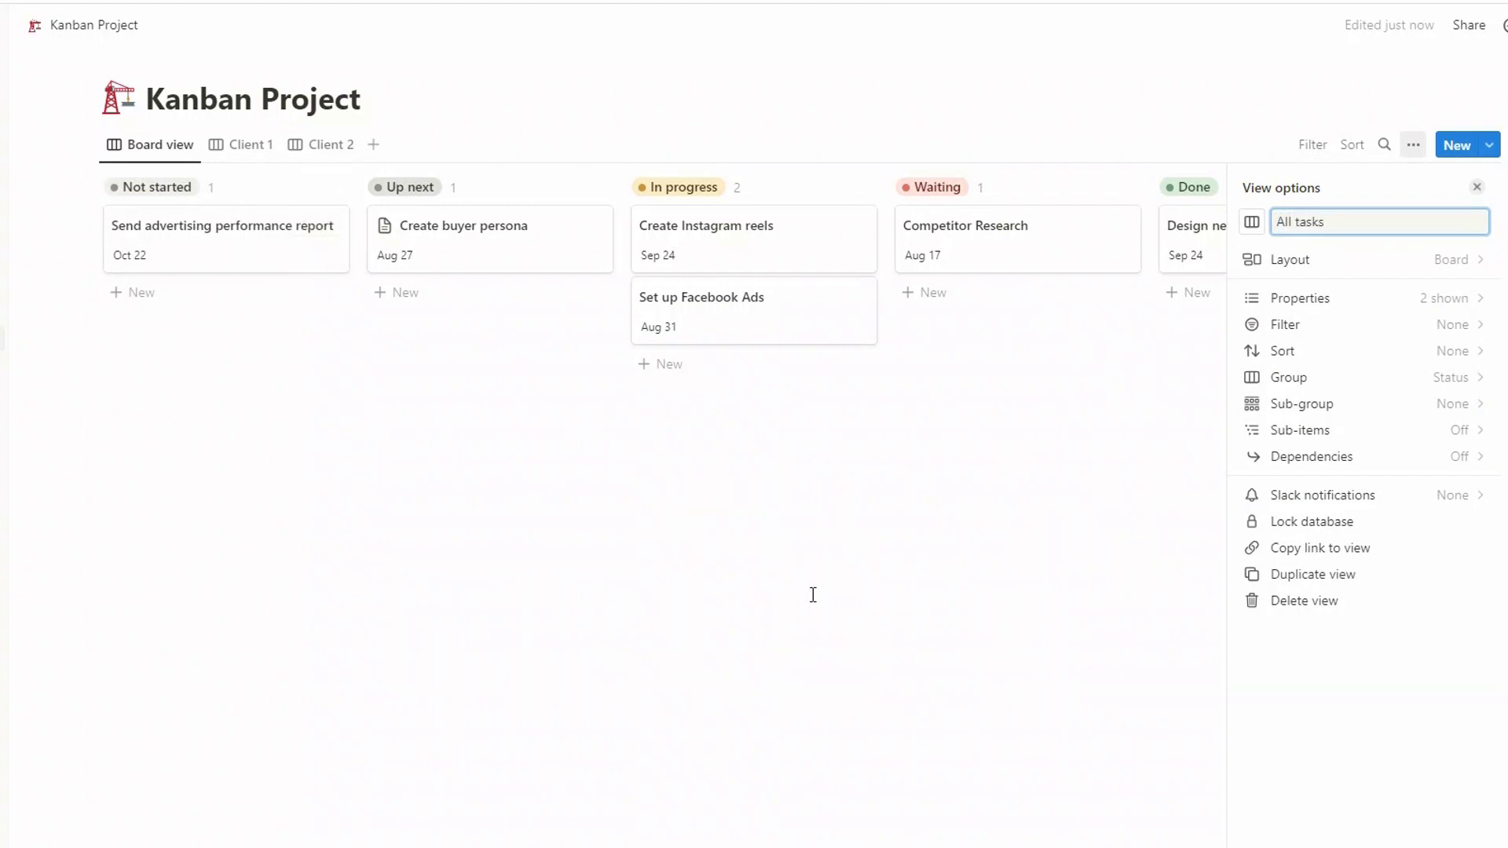
left_click(813, 595)
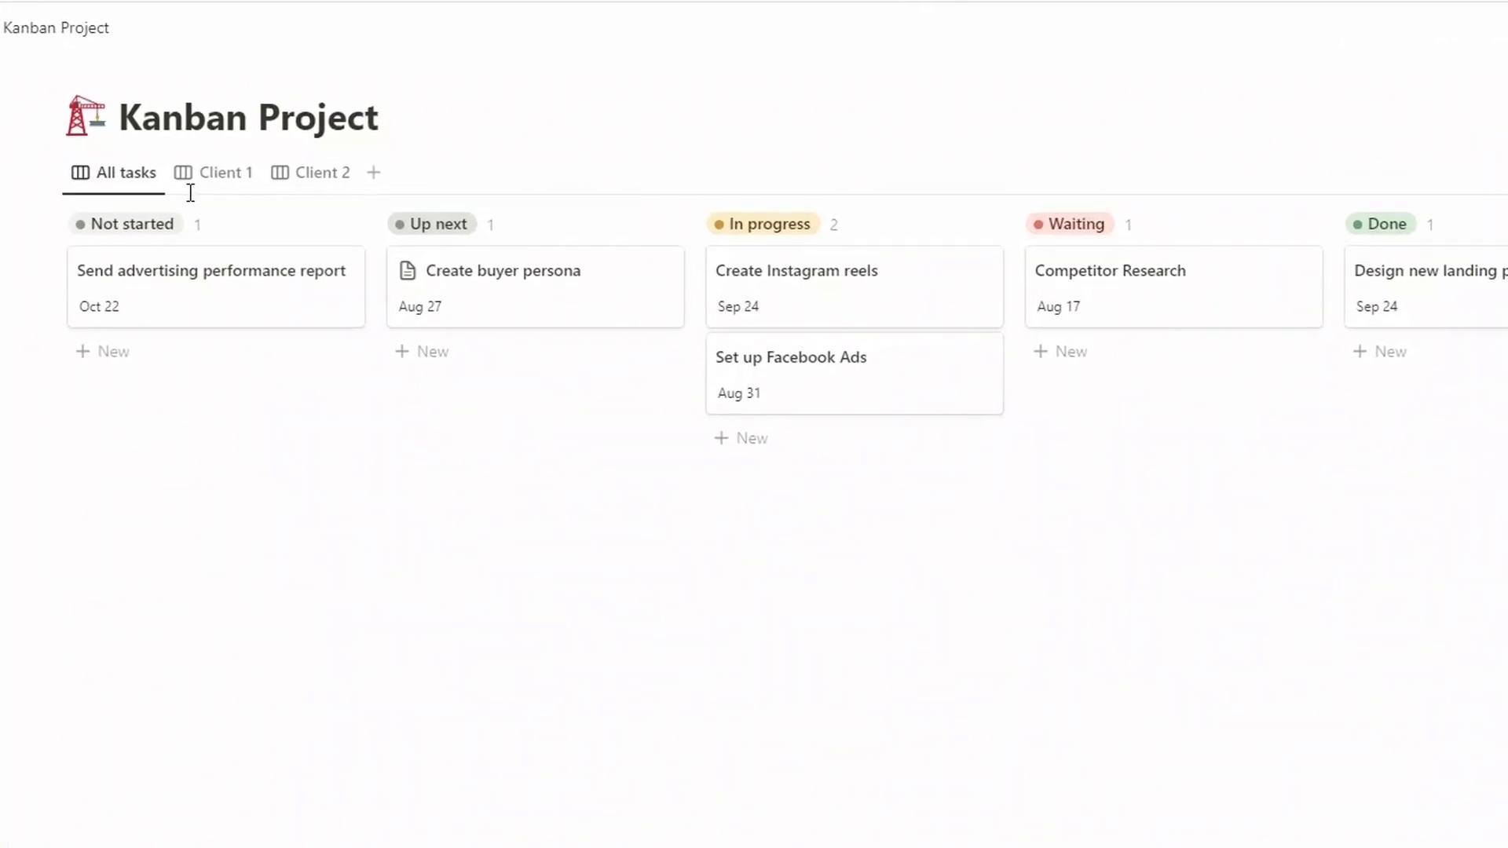
left_click(223, 184)
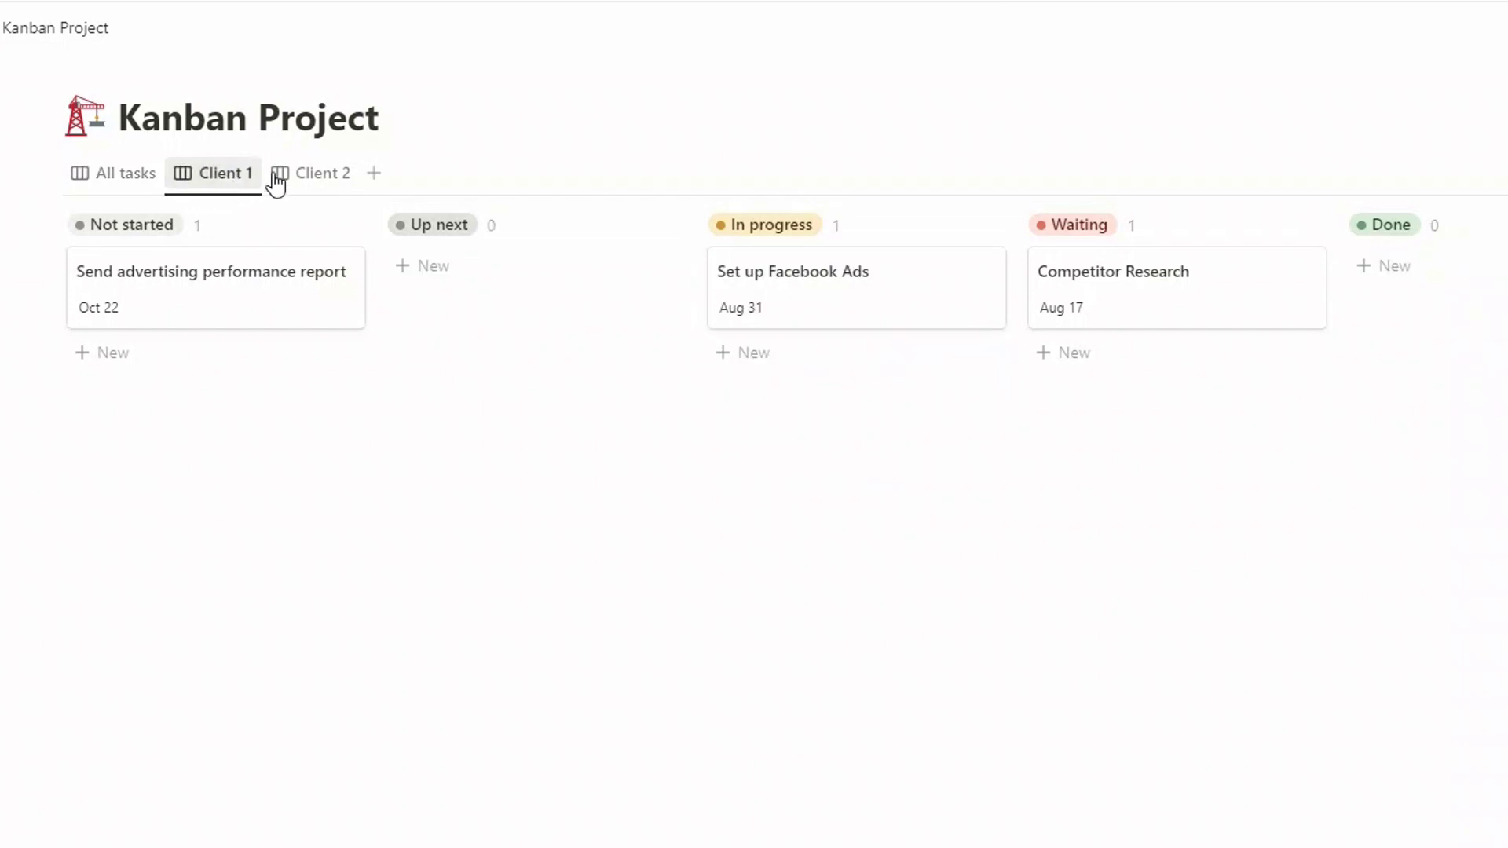
left_click(334, 176)
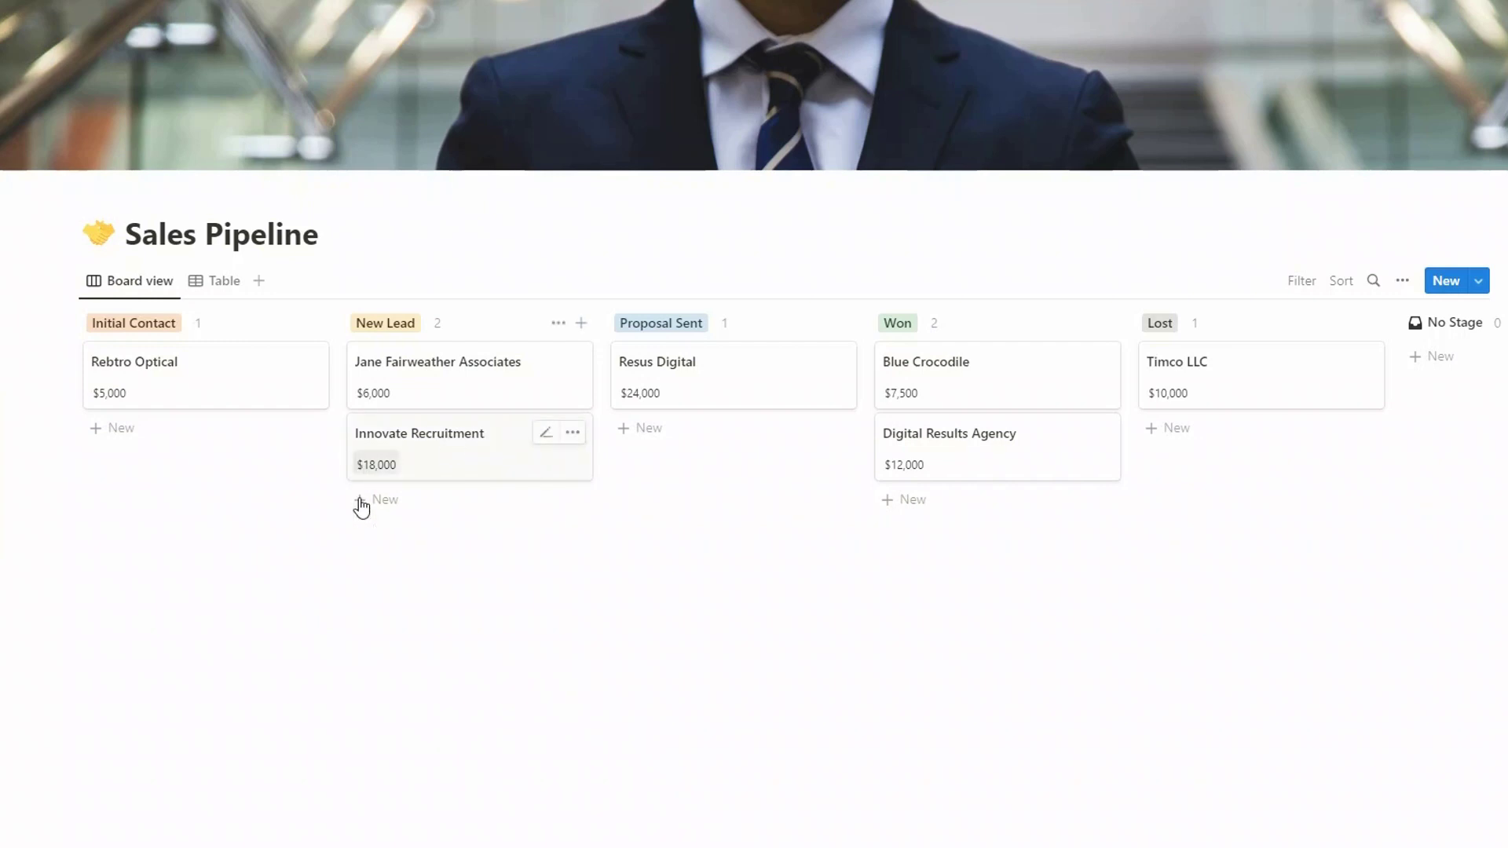
Open the Rebtro Optical card on the Sales Pipeline board, view its Stage options and close the card
left_click(217, 382)
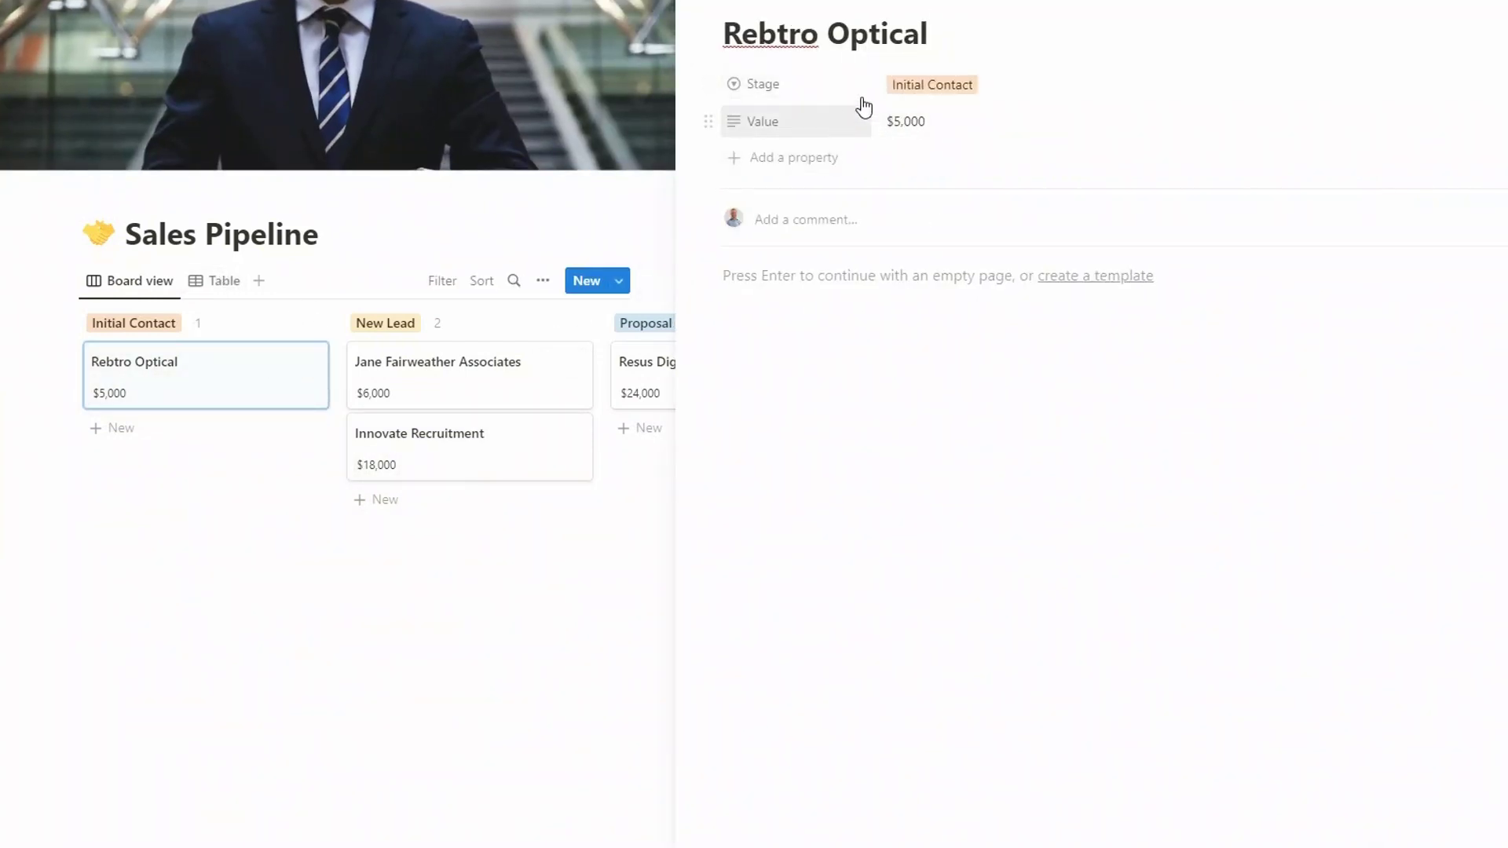
left_click(907, 98)
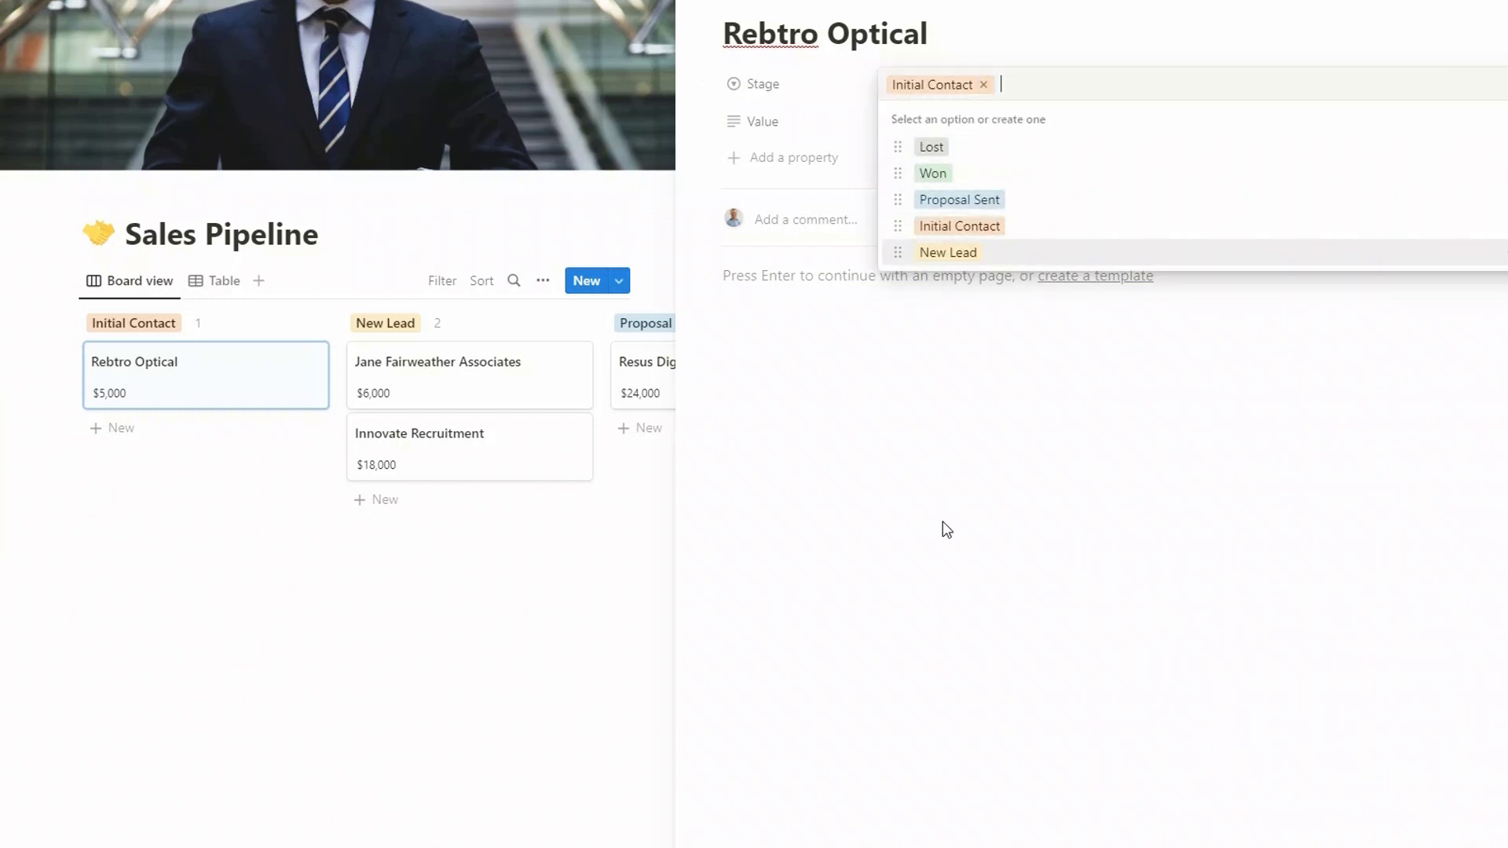
left_click(605, 644)
left_click(619, 643)
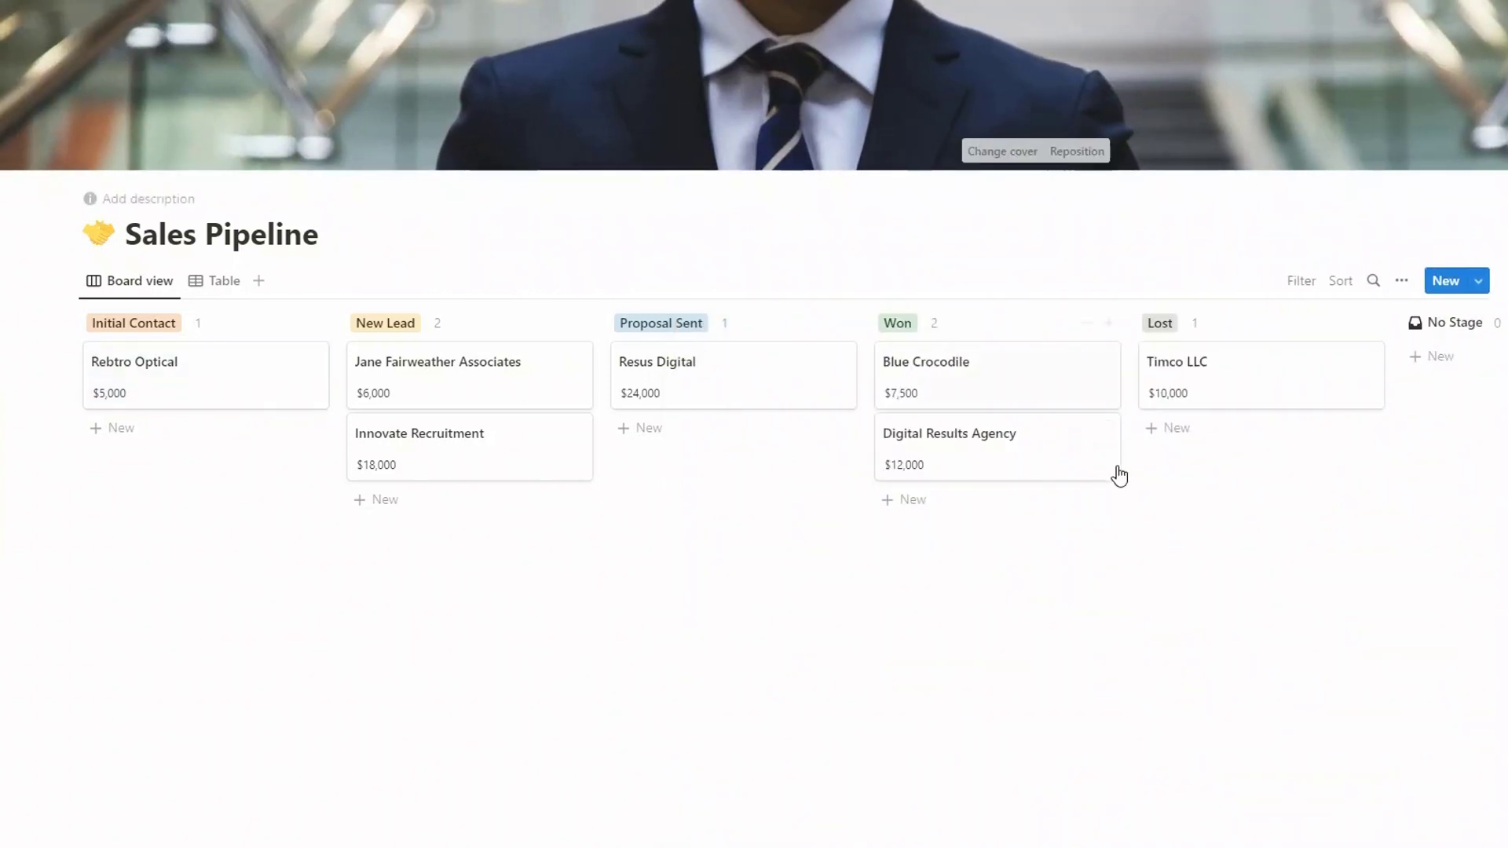
Examine how the Sales Pipeline board is grouped in its view settings
left_click(1399, 289)
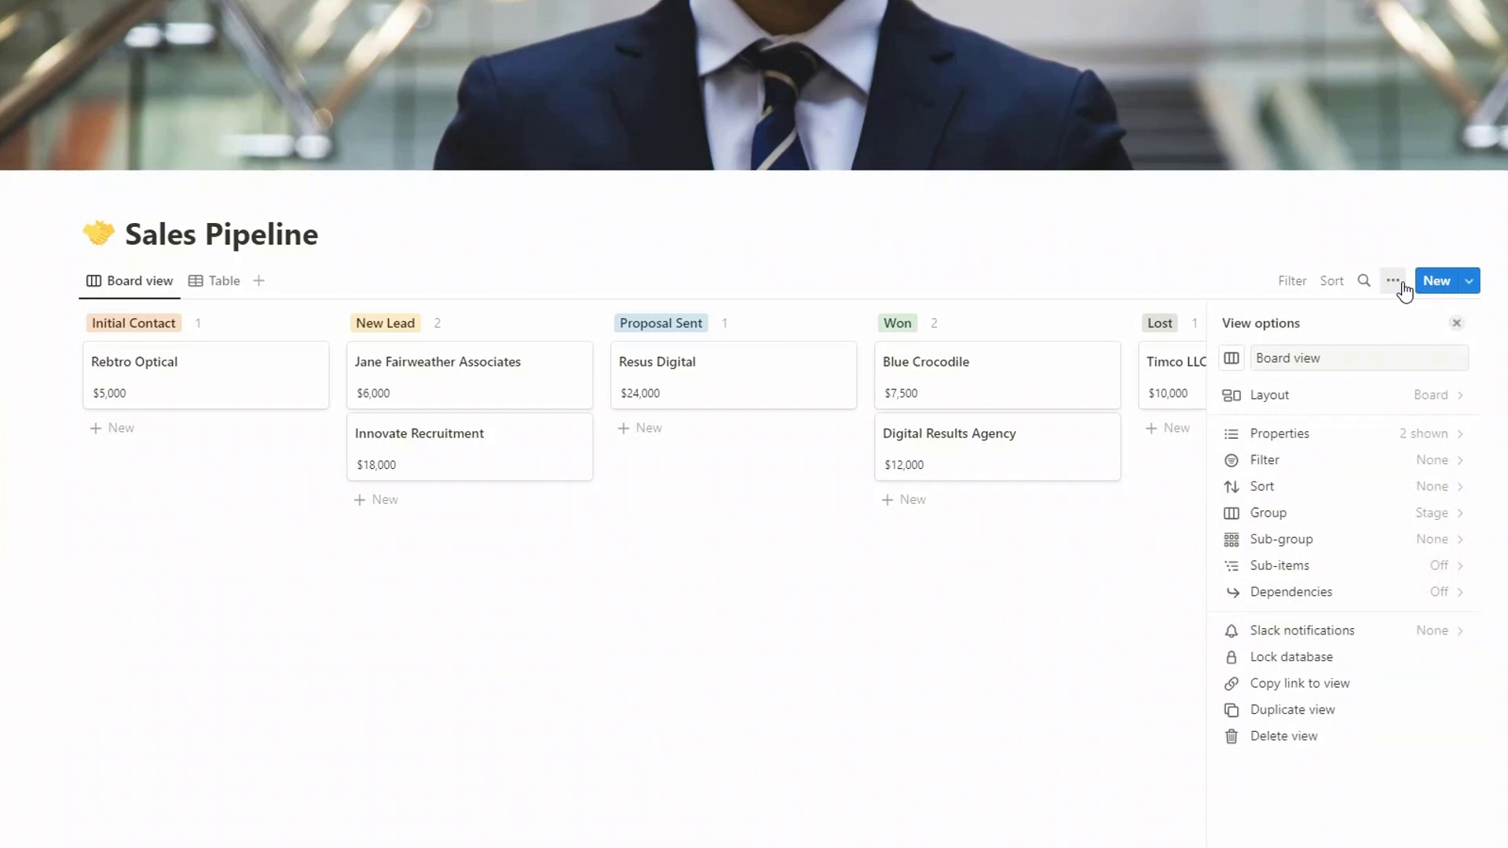
left_click(1428, 525)
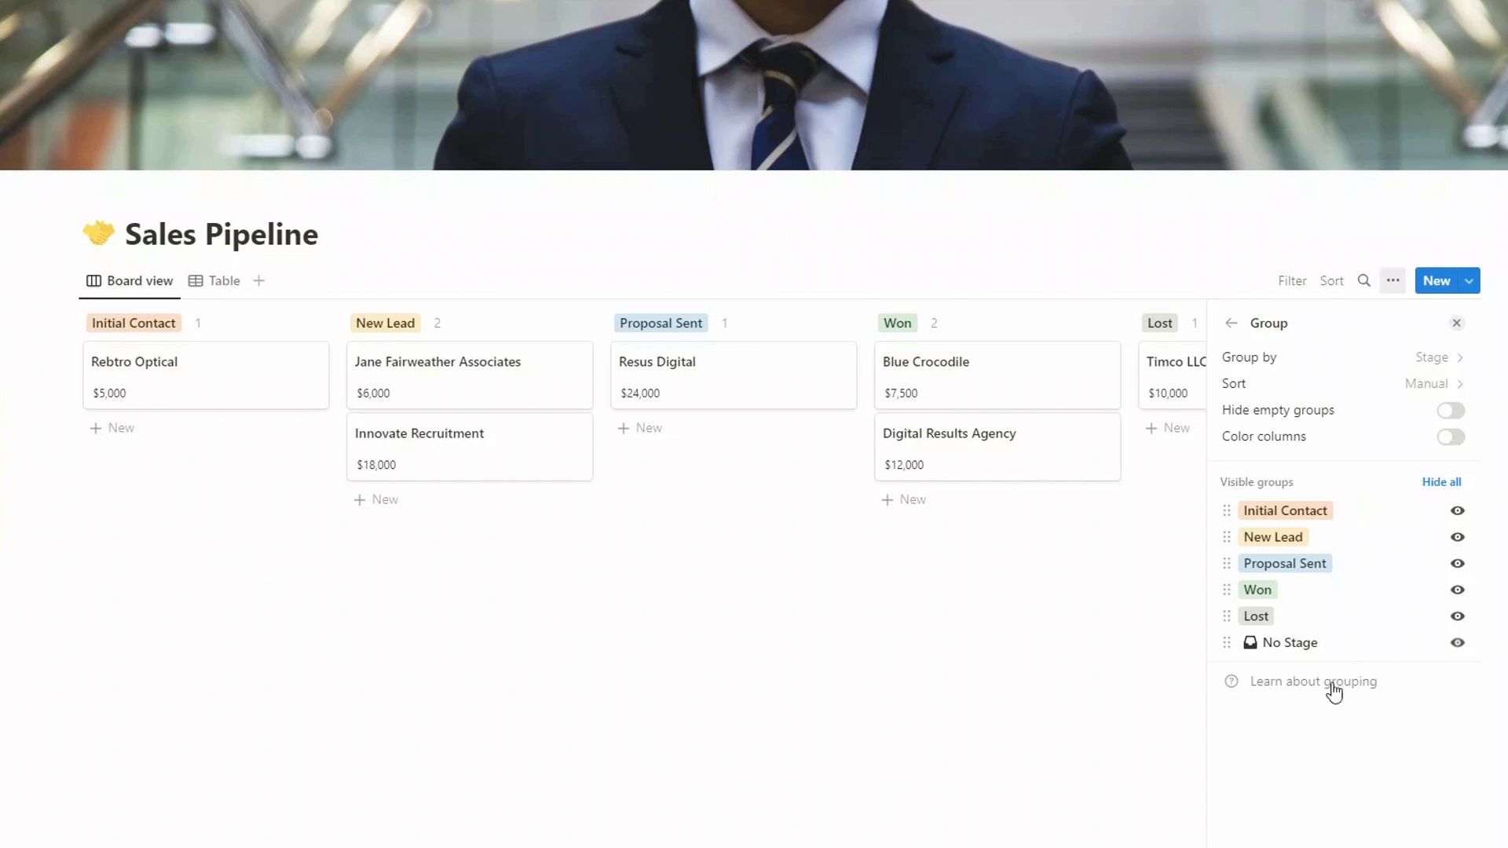
left_click(737, 652)
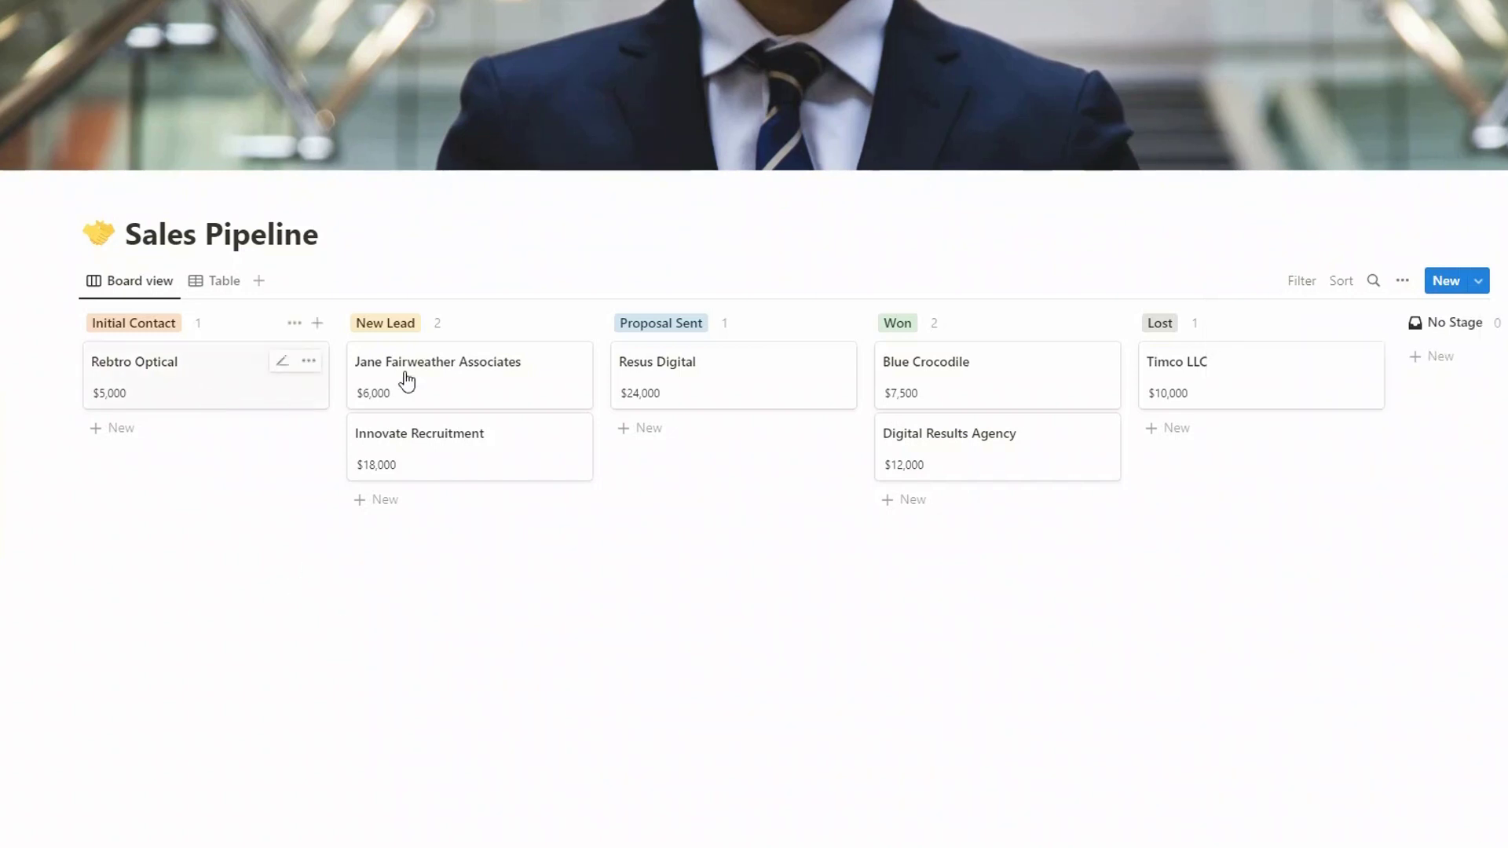